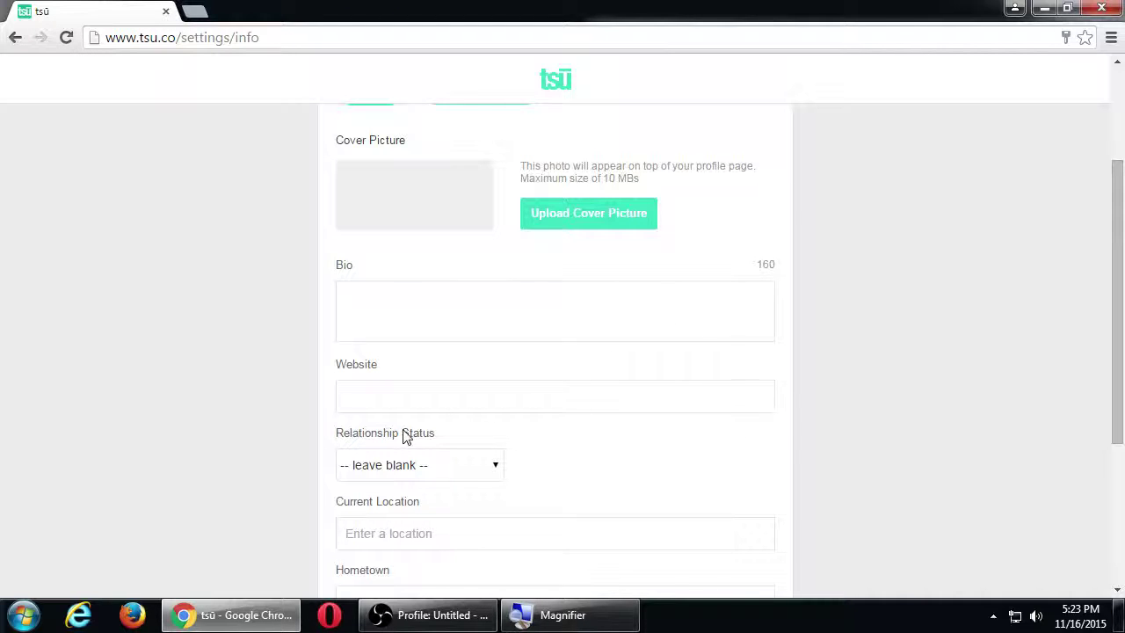
Upload Koala.jpg from the Sample Pictures folder of the Pictures library as the profile picture
scroll(637, 476, "down", 1)
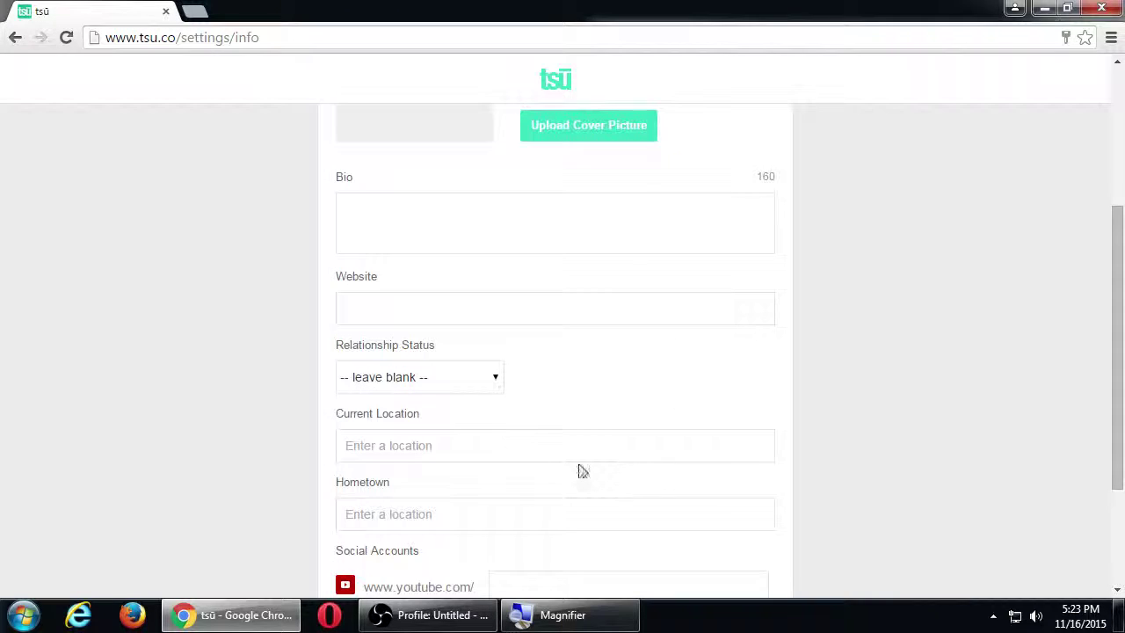
scroll(304, 500, "down", 2)
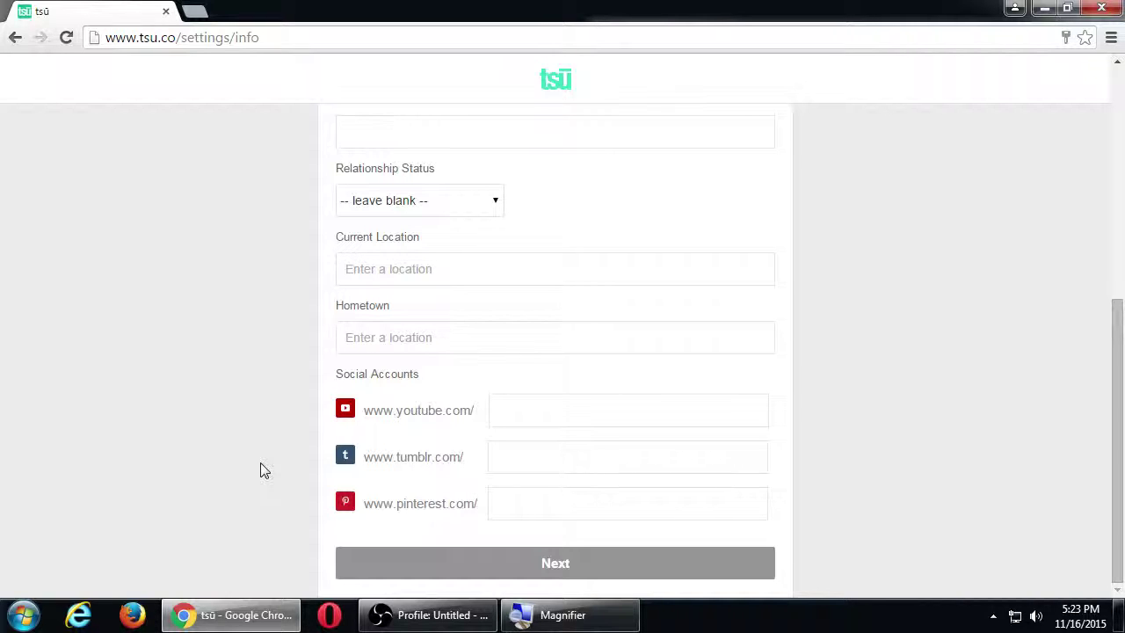
scroll(264, 450, "up", 6)
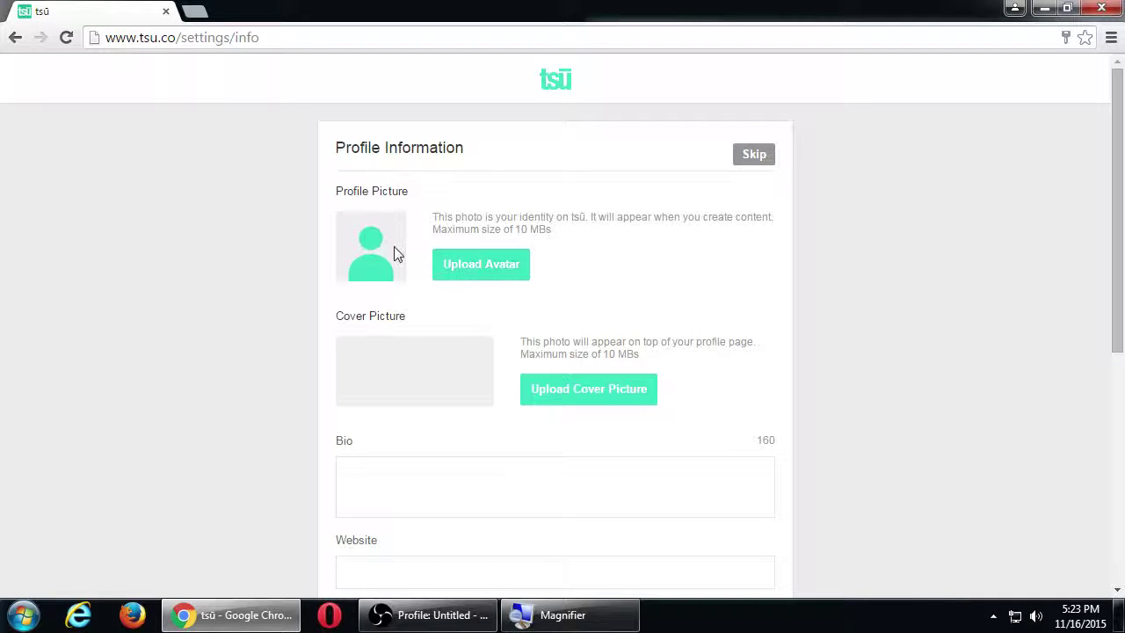
left_click(477, 259)
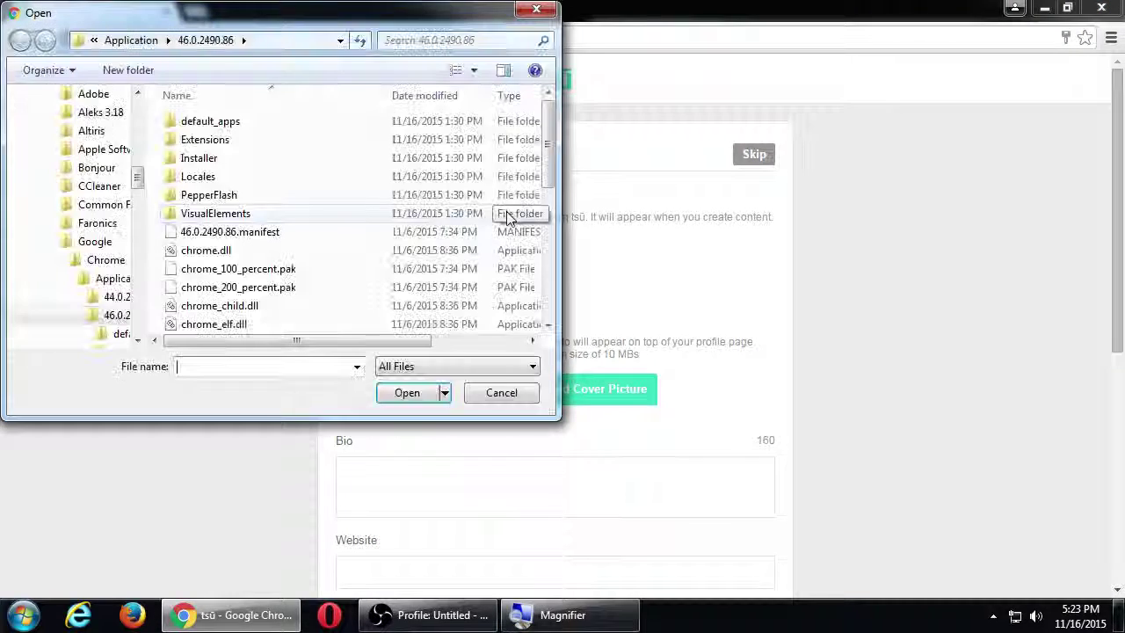
left_click_drag(137, 179, 137, 107)
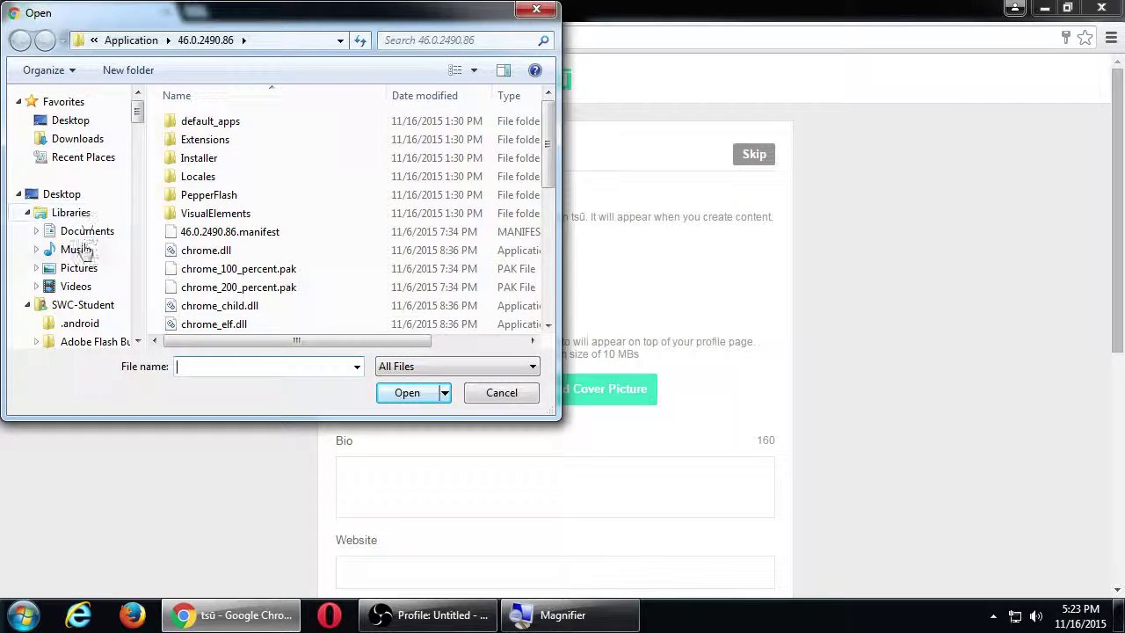
left_click(88, 271)
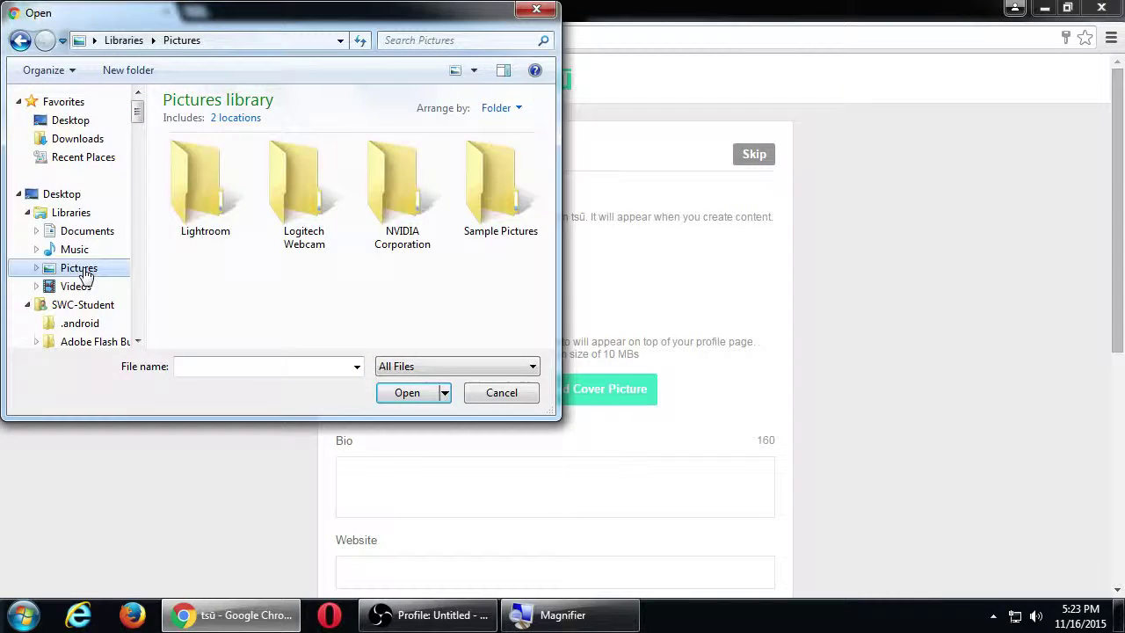
double_click(492, 189)
double_click(205, 308)
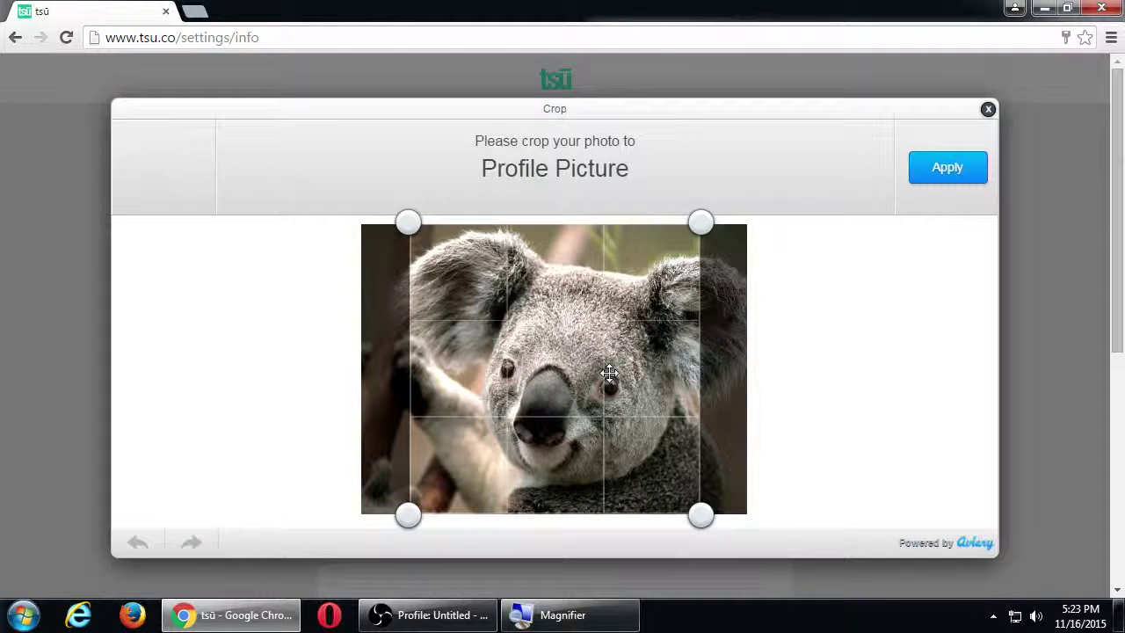
Crop the koala photo to a square around its face and save it as the profile picture
left_click_drag(607, 376, 615, 374)
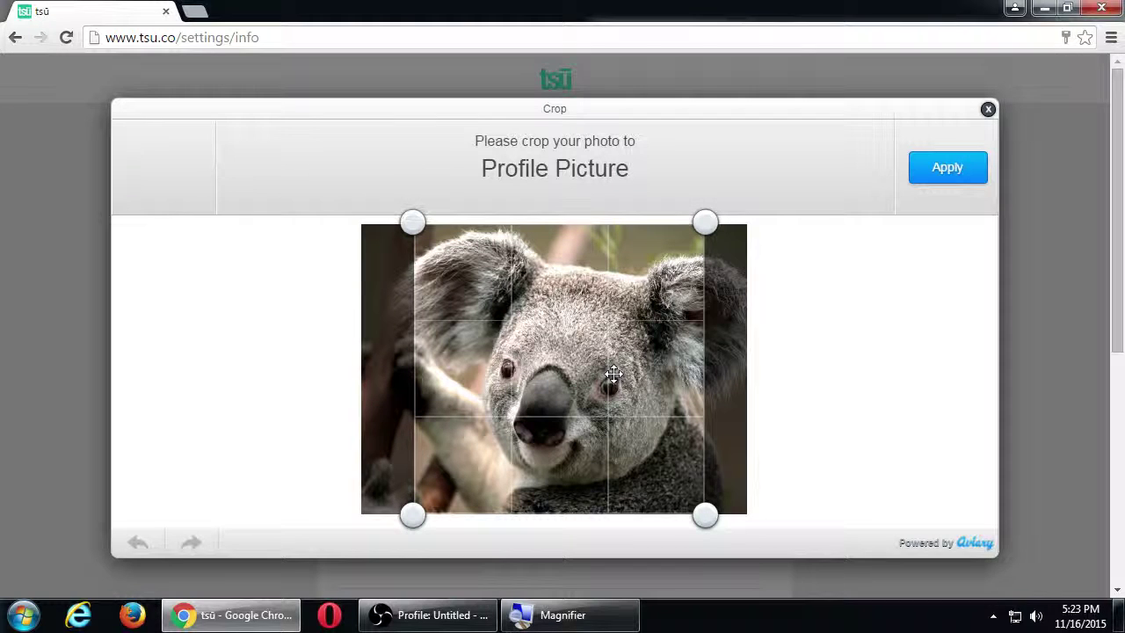
left_click(947, 176)
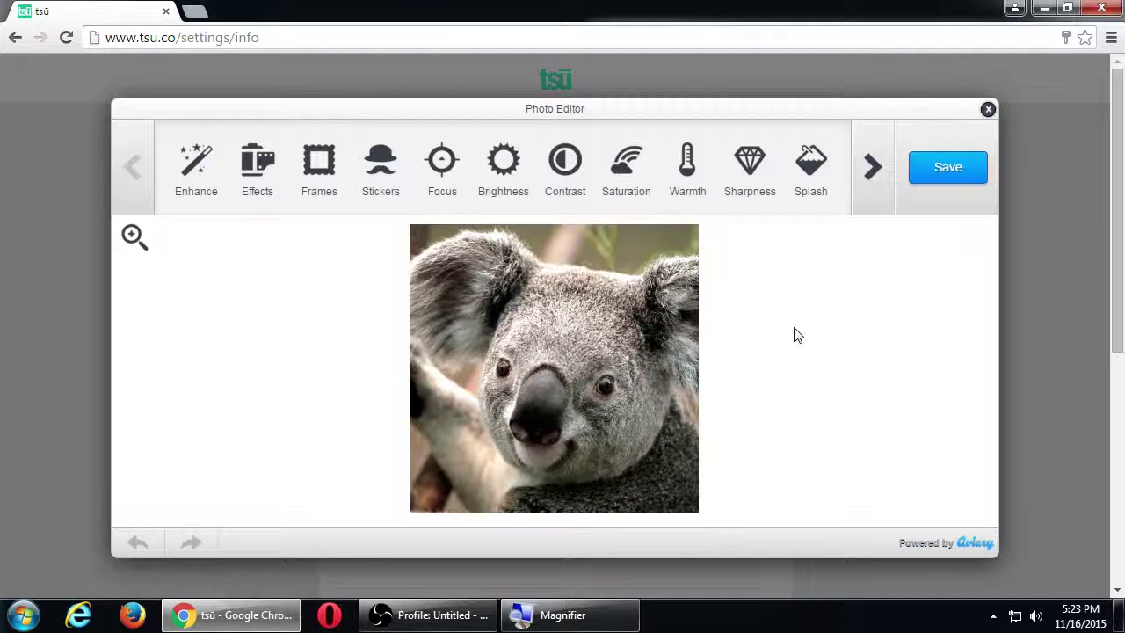
left_click(951, 176)
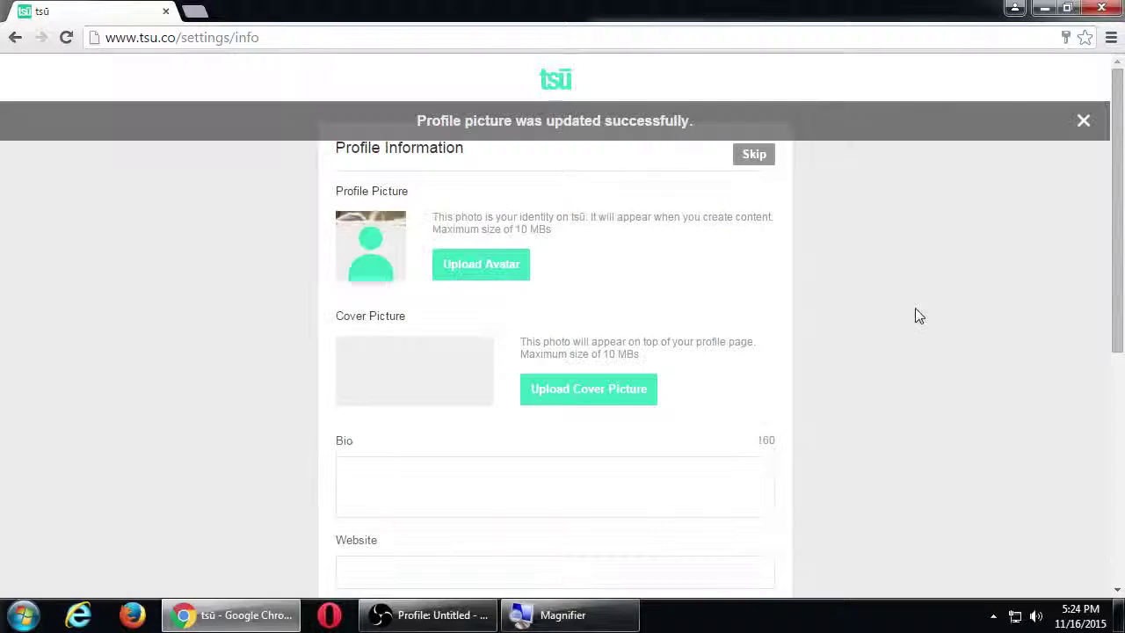
Upload Lighthouse.jpg as the cover picture, cropped higher up to include the whole lighthouse, and save it
left_click(598, 396)
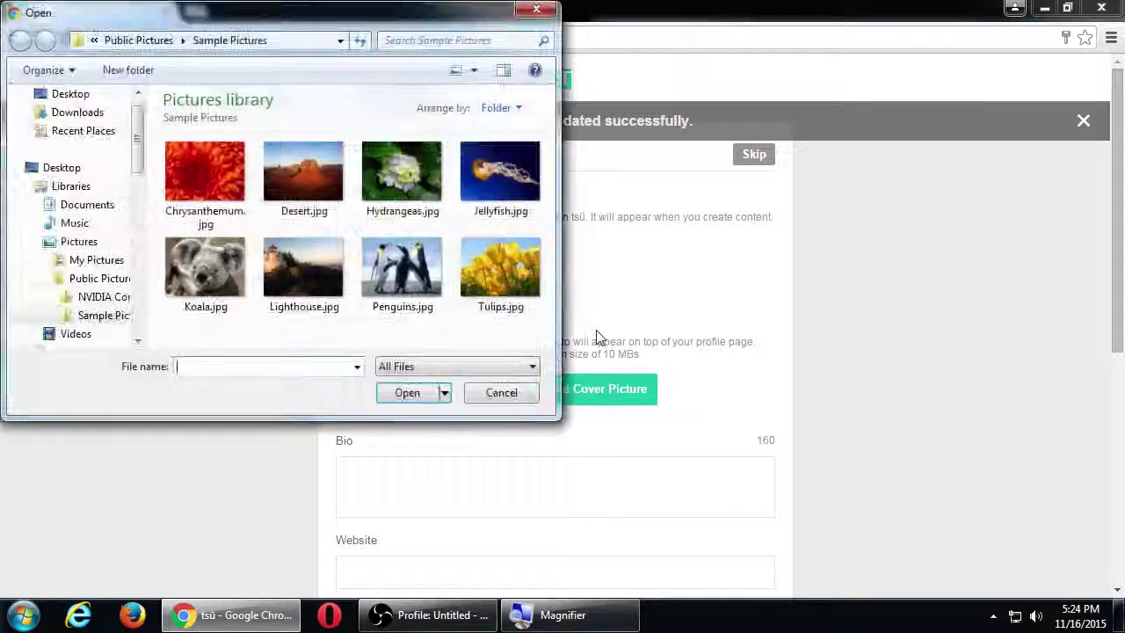
double_click(329, 264)
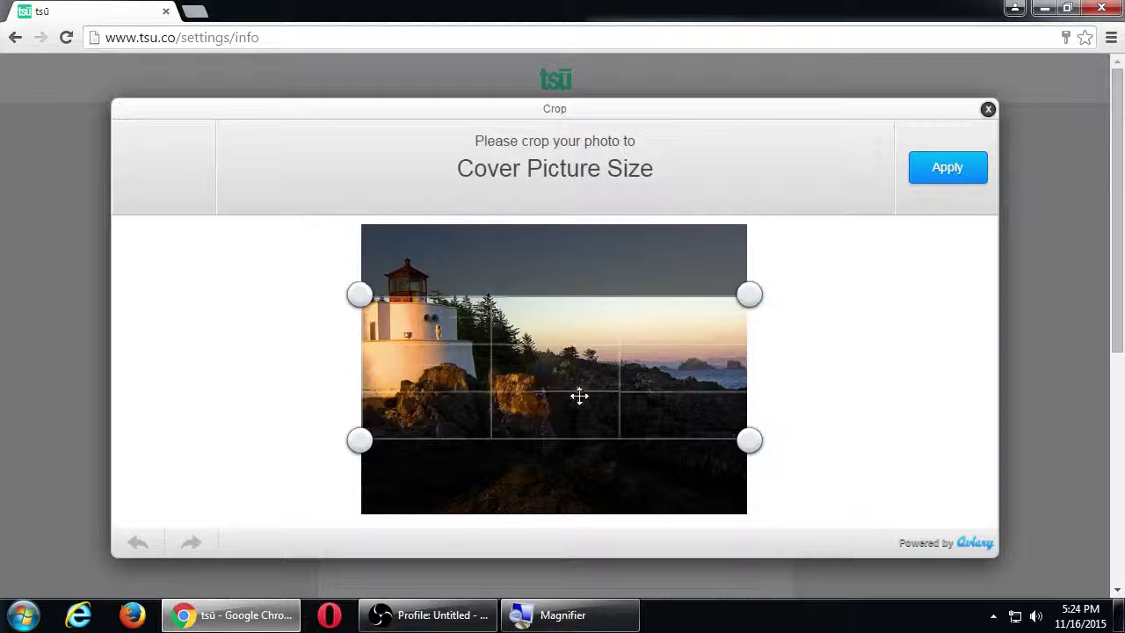
left_click_drag(578, 394, 580, 351)
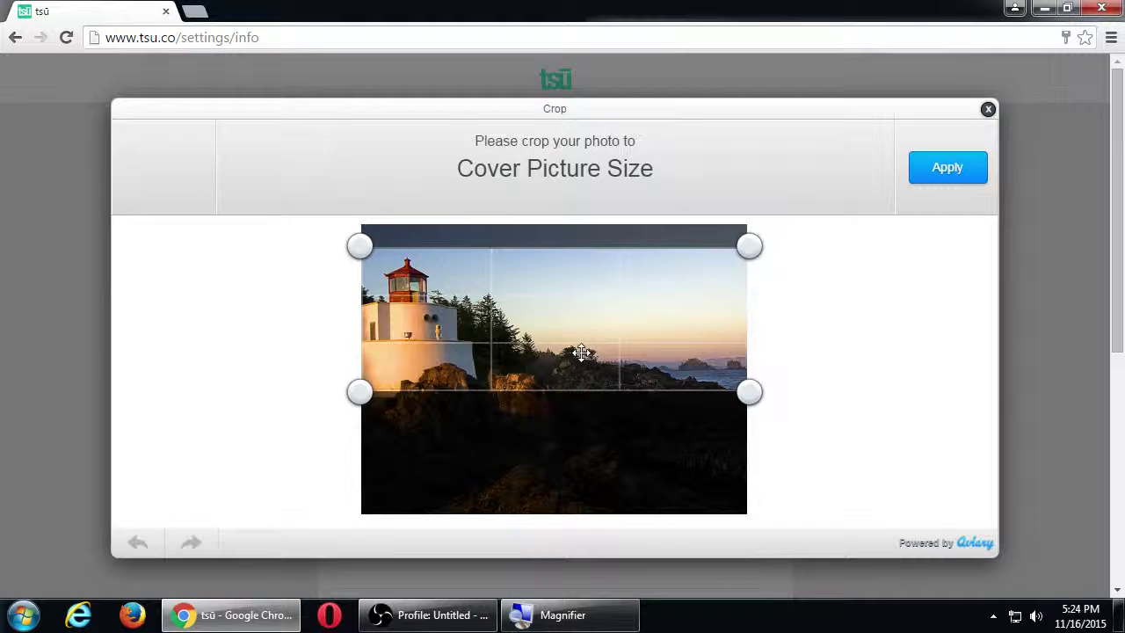
left_click(923, 180)
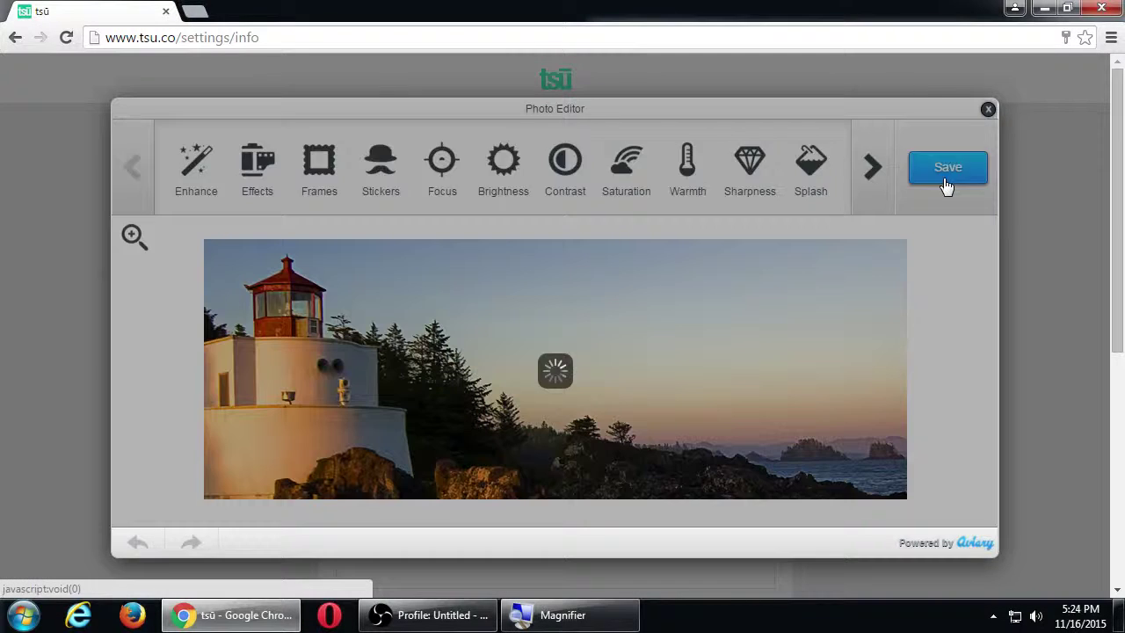
left_click(946, 182)
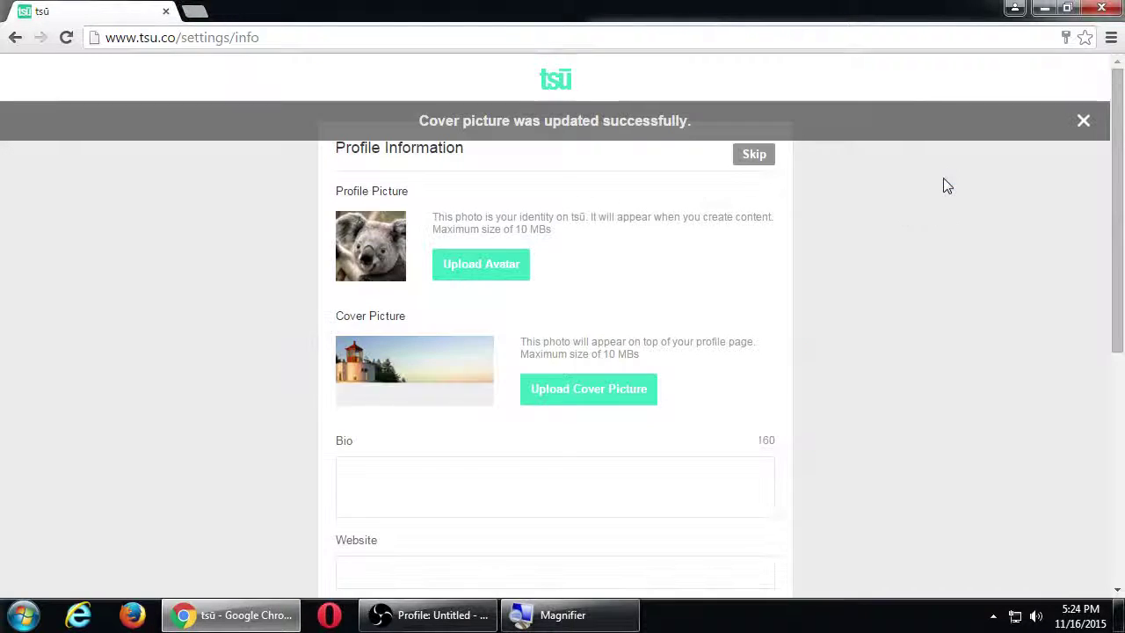
Enter "Living life, keeping it real." as the profile bio
scroll(897, 334, "down", 2)
left_click(741, 321)
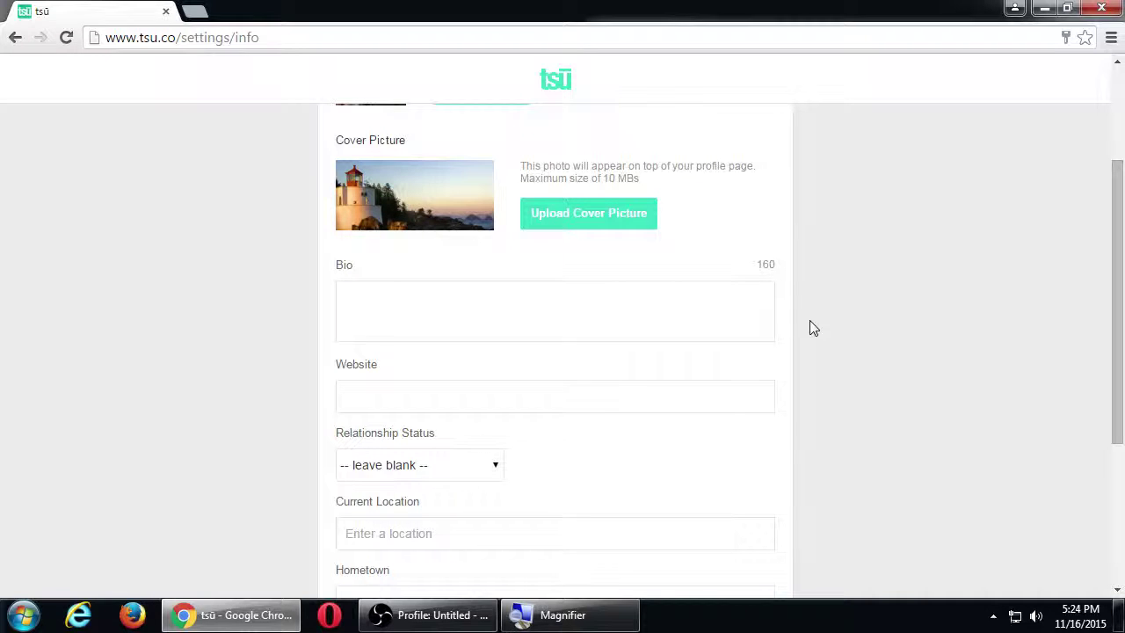
type("Living live")
key("BackSpace")
key("BackSpace")
type("fe, ")
type("m")
key("BackSpace")
type("keeping it real.")
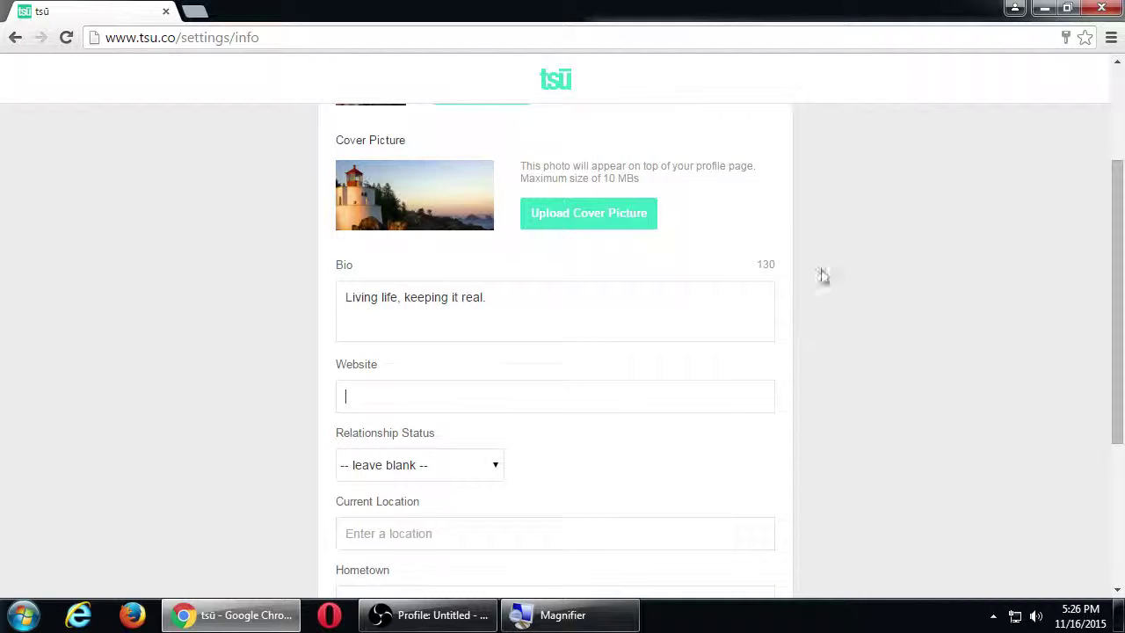
Look through the available relationship status options without choosing one
scroll(922, 325, "down", 2)
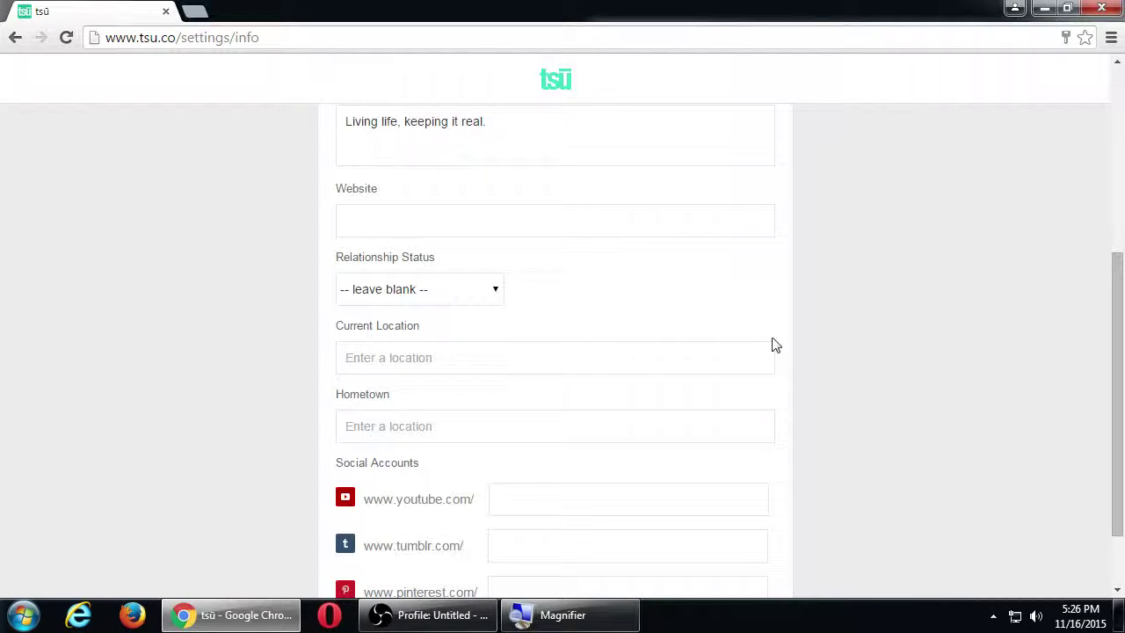
left_click(495, 296)
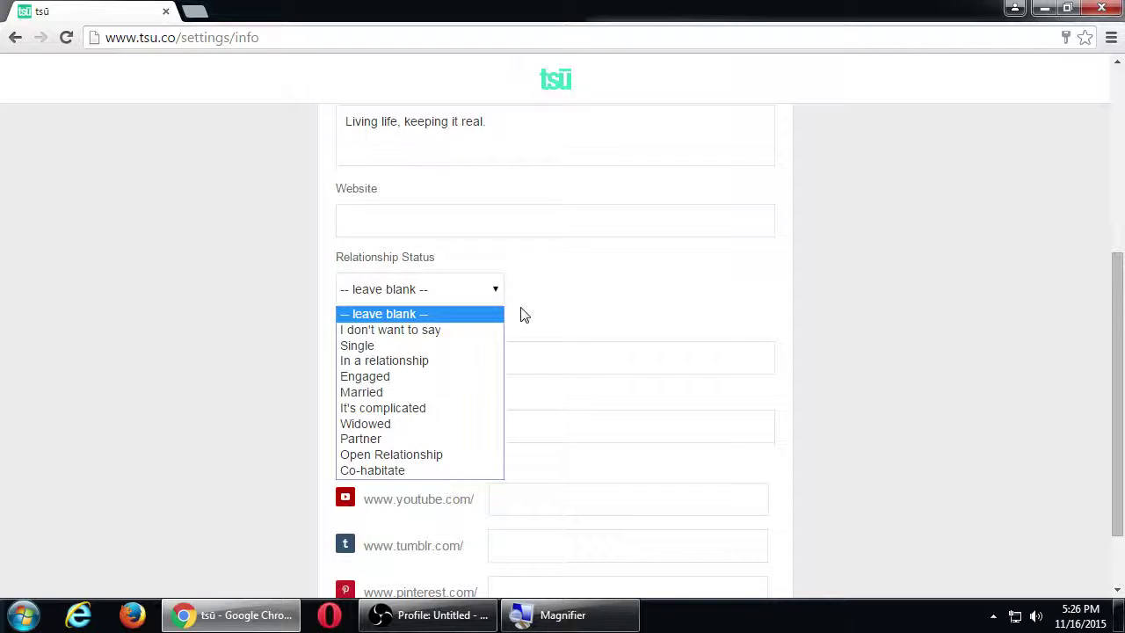
left_click(578, 305)
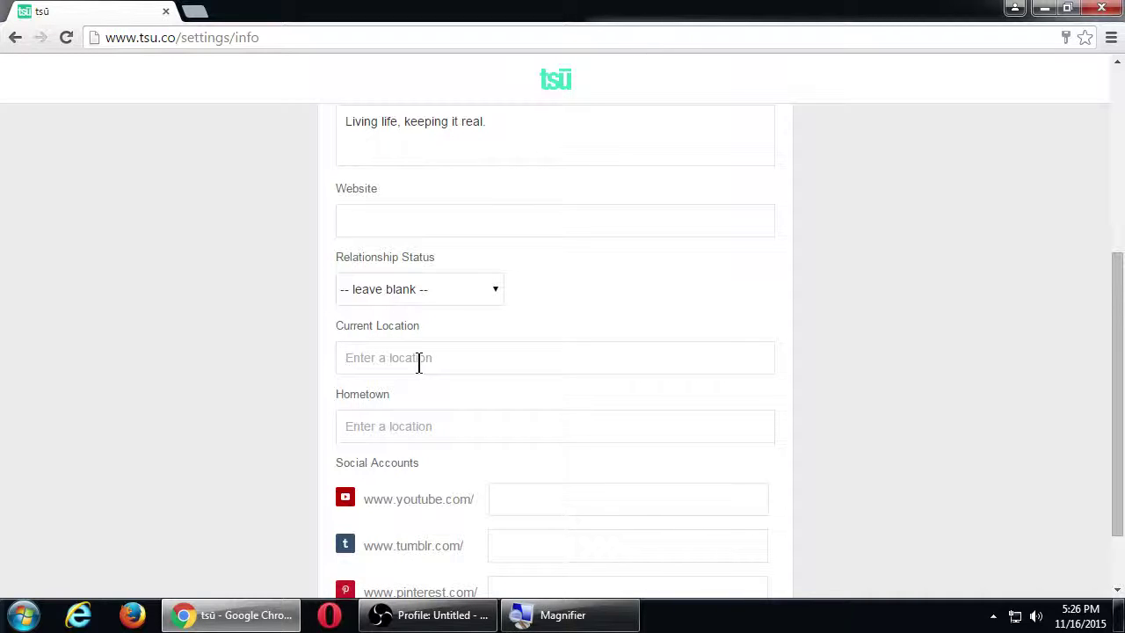
Set the current location to San Diego, CA, United States and the hometown to Imperial Beach, CA, United States
type("San Diego")
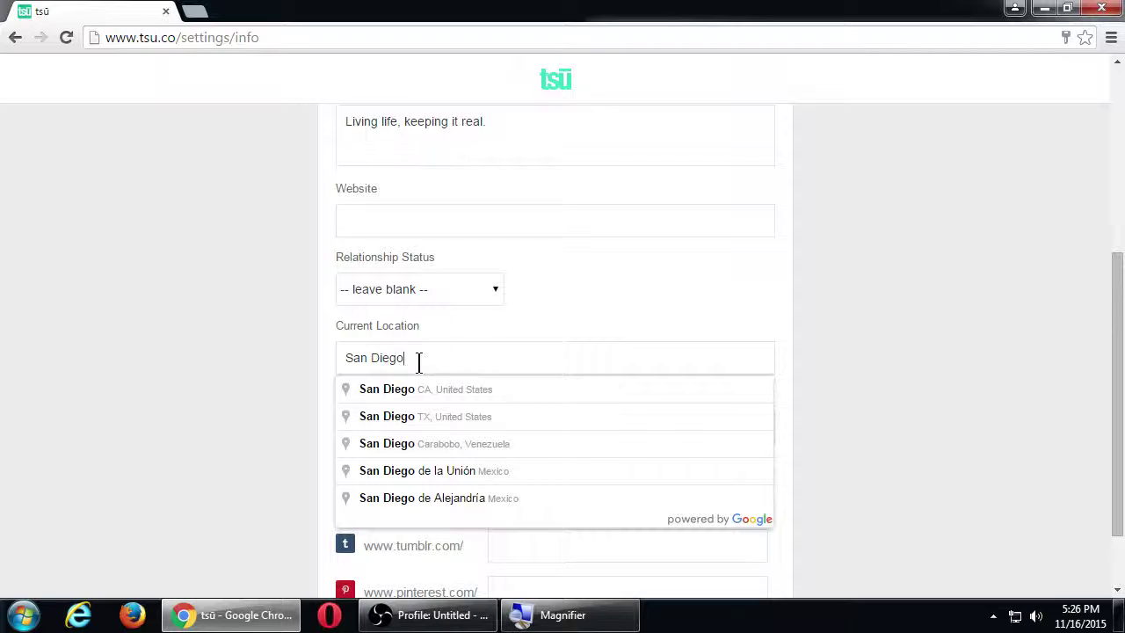
left_click(412, 394)
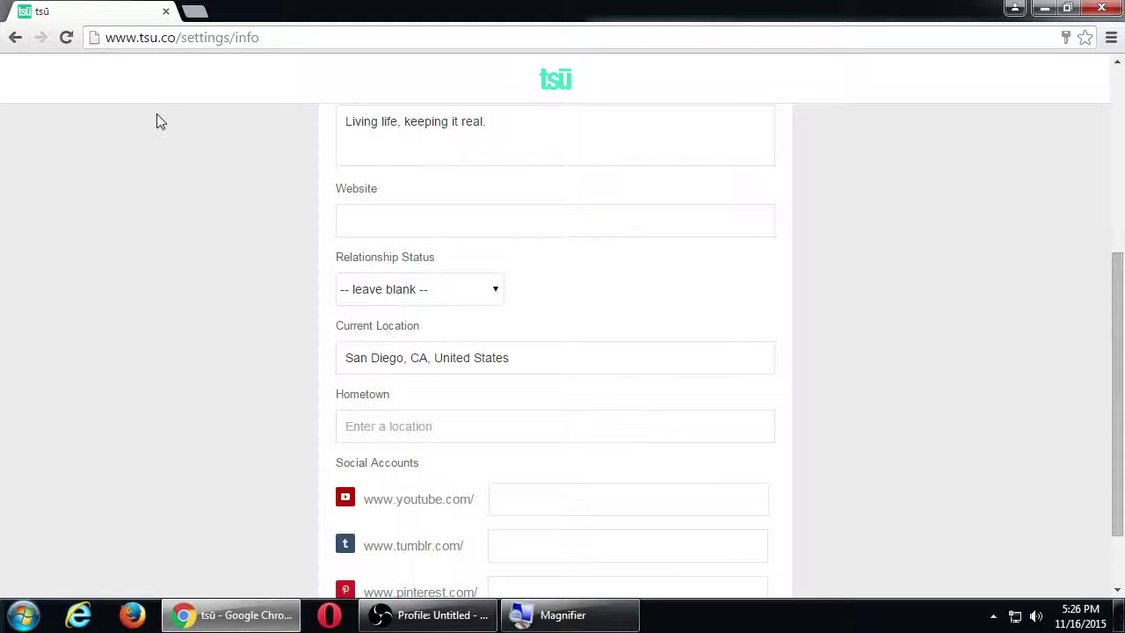
left_click(377, 428)
type("Imperia")
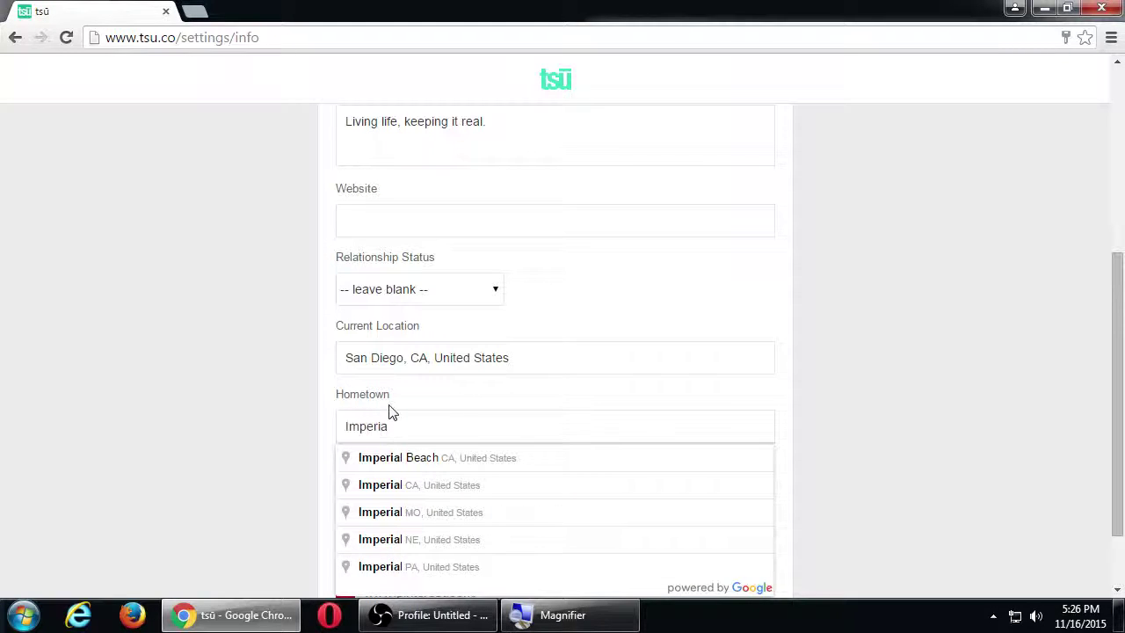
left_click(456, 464)
scroll(236, 469, "down", 1)
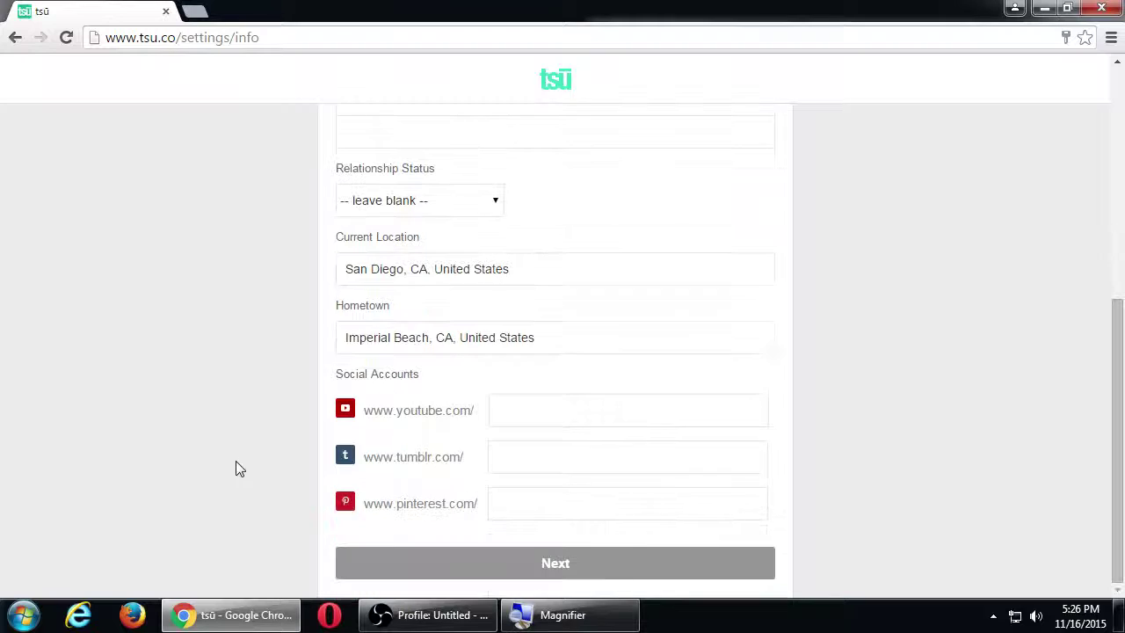
left_click(575, 410)
type("v")
type("incampos")
key("ctrl+a")
key("BackSpace")
left_click_drag(422, 408, 461, 430)
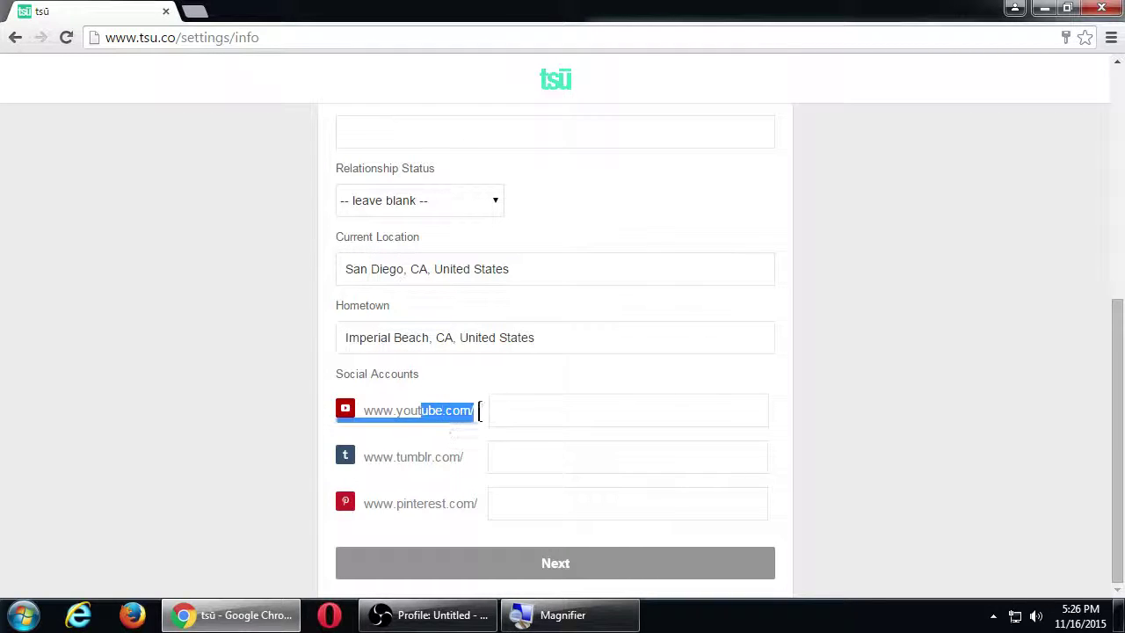
left_click(428, 498)
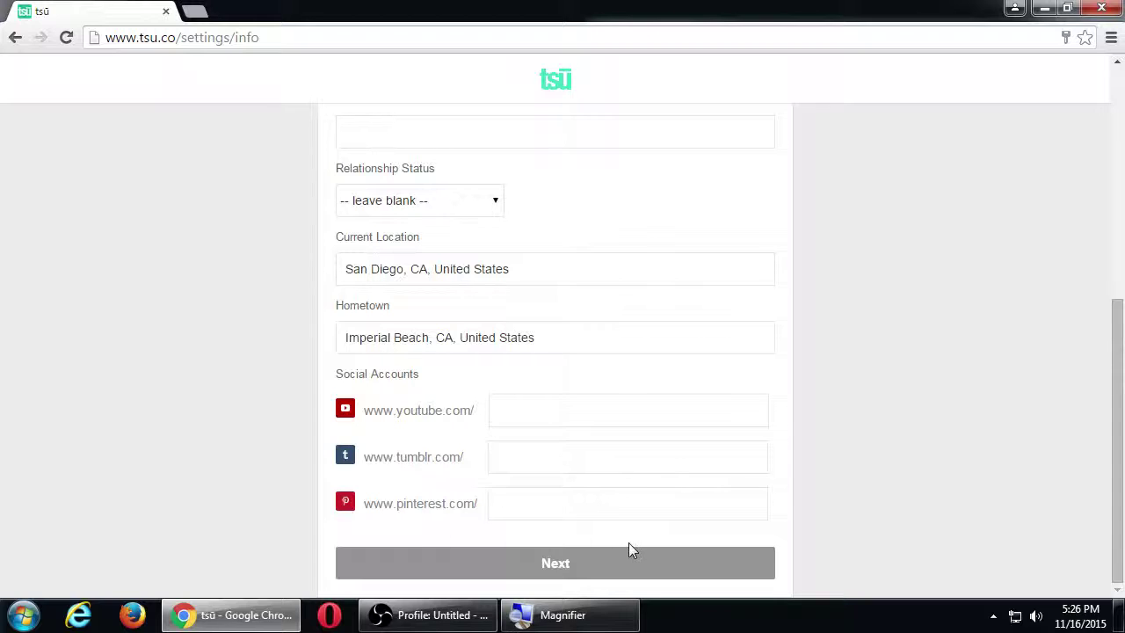
Submit the profile information and skip connecting the Twitter, Facebook and Instagram accounts
left_click(570, 562)
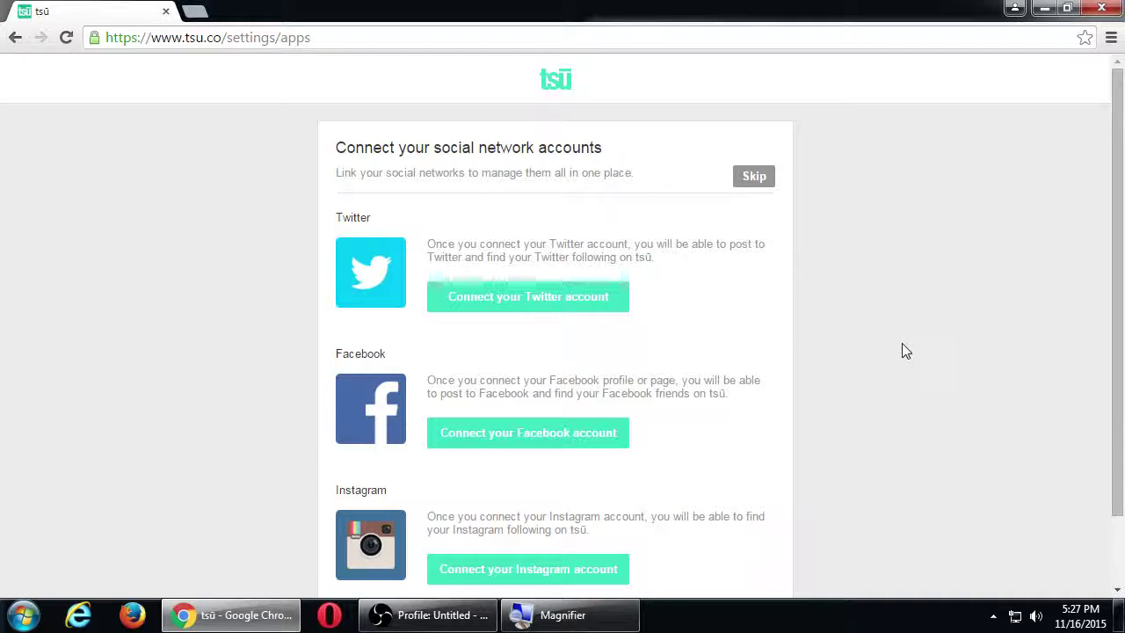
scroll(849, 306, "down", 1)
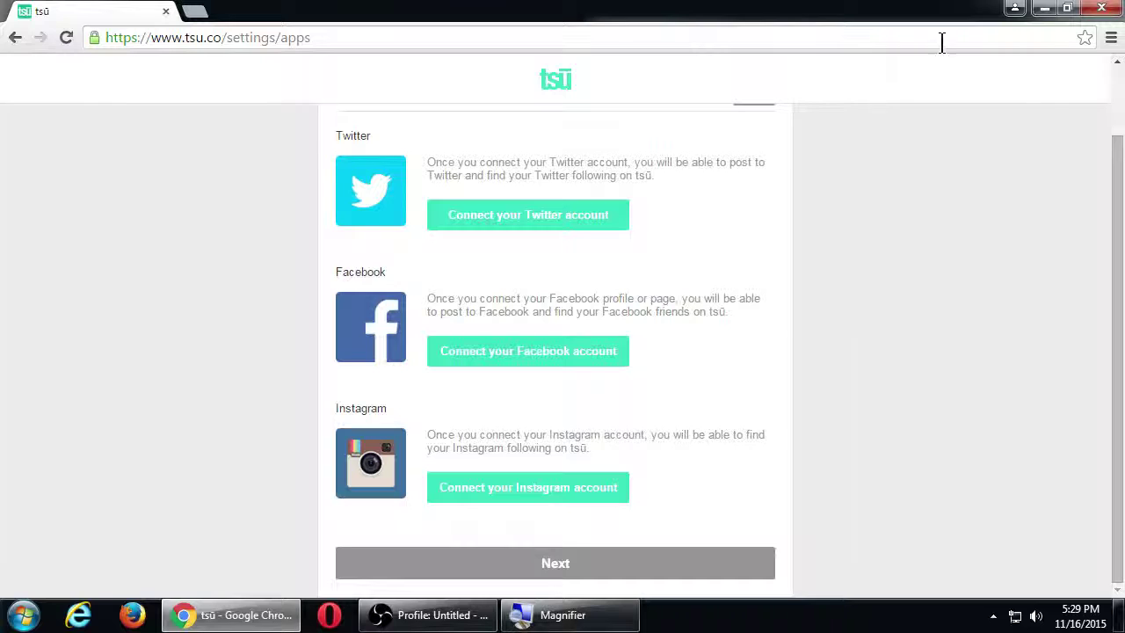
scroll(793, 356, "up", 2)
scroll(673, 294, "down", 2)
scroll(669, 283, "up", 2)
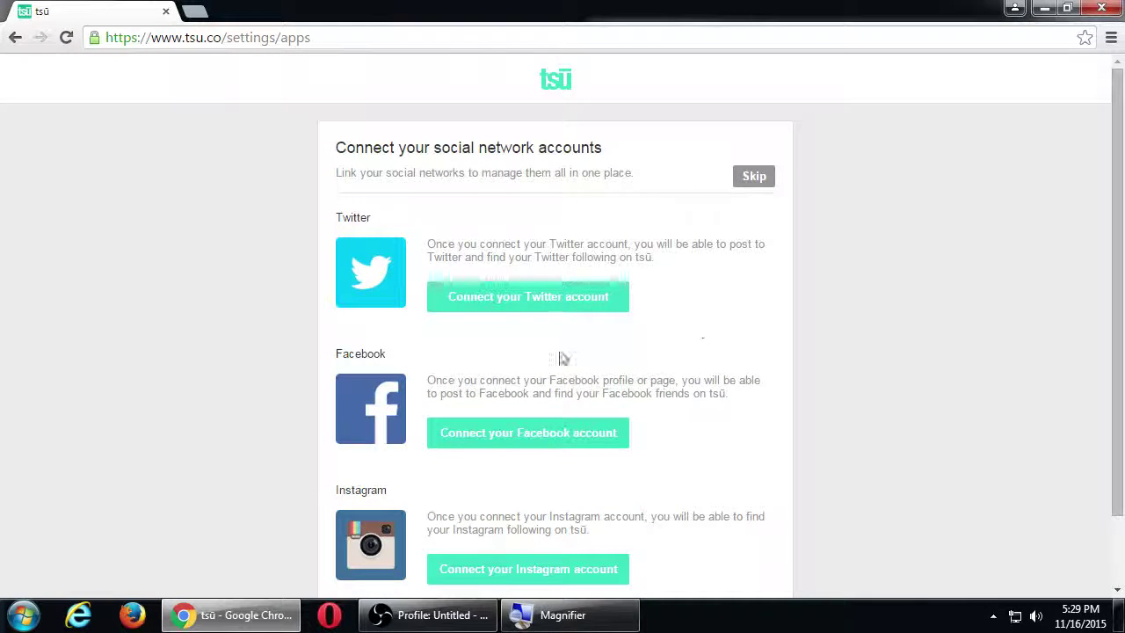
left_click(749, 177)
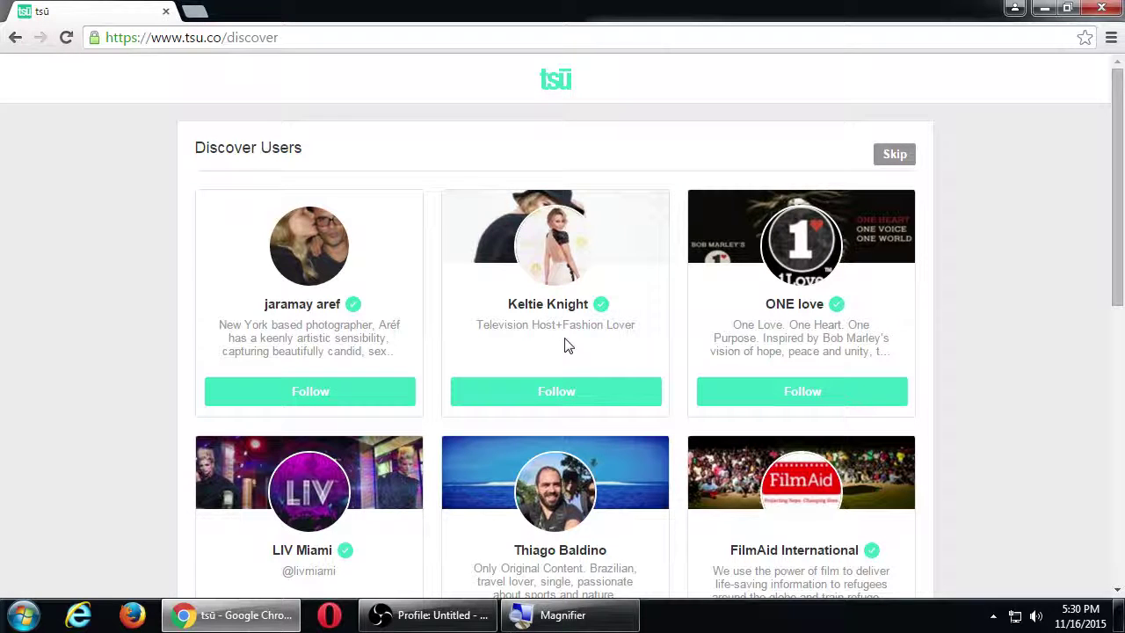
Look through all the suggested accounts on the Discover Users page
scroll(447, 431, "down", 2)
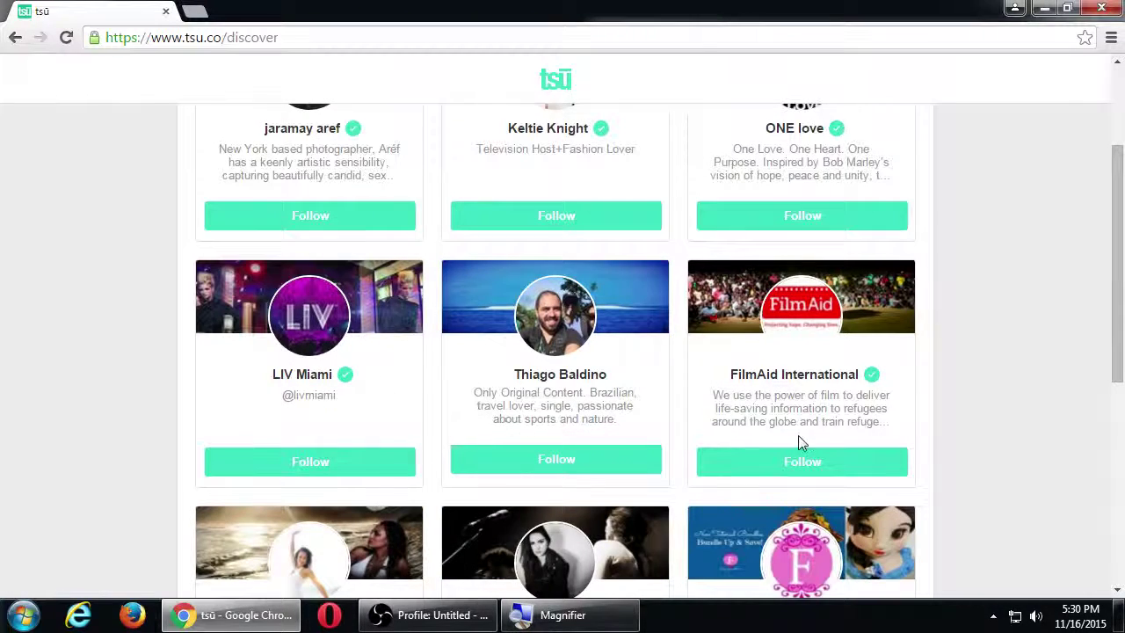
scroll(897, 438, "down", 2)
scroll(986, 434, "down", 1)
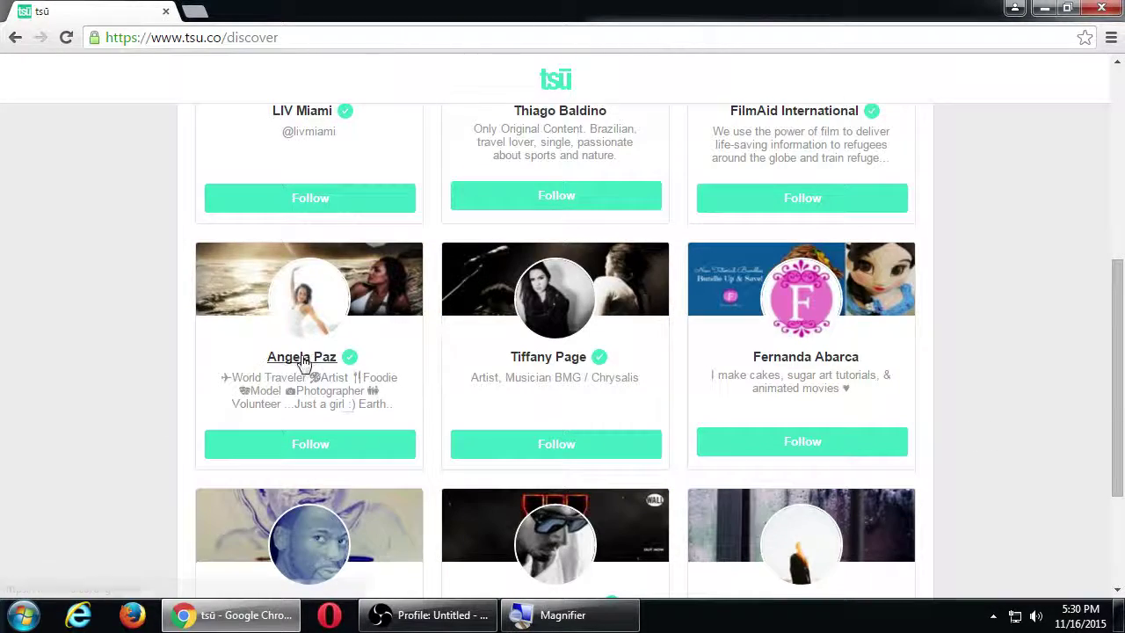
scroll(151, 392, "down", 2)
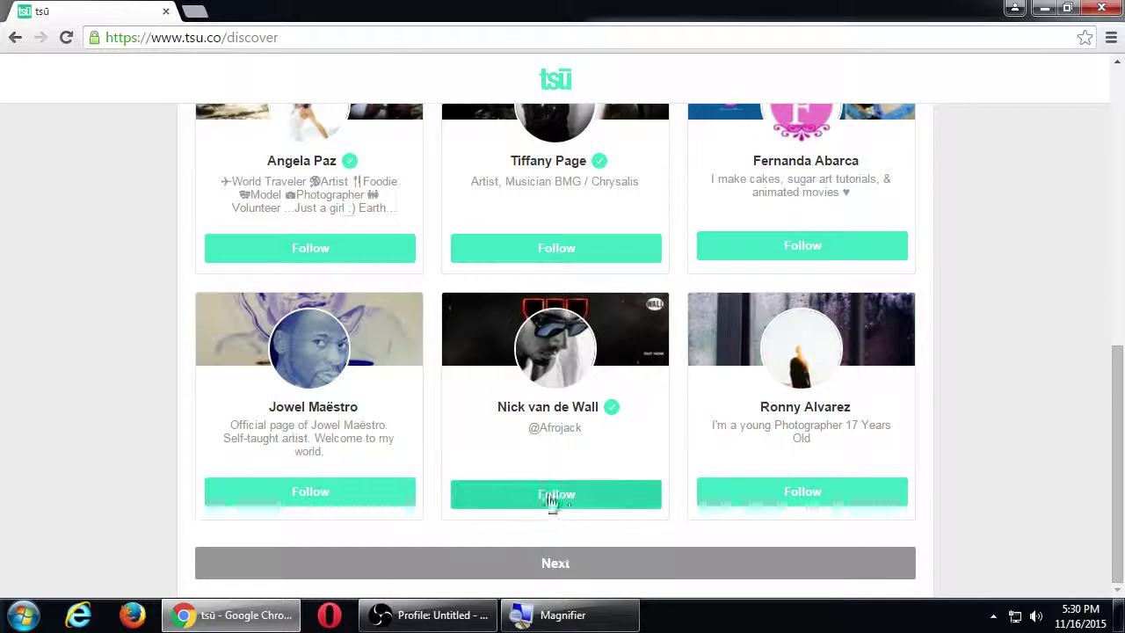
Continue past the user suggestions without following anyone, and return to the start of the Discover Users page
left_click(567, 563)
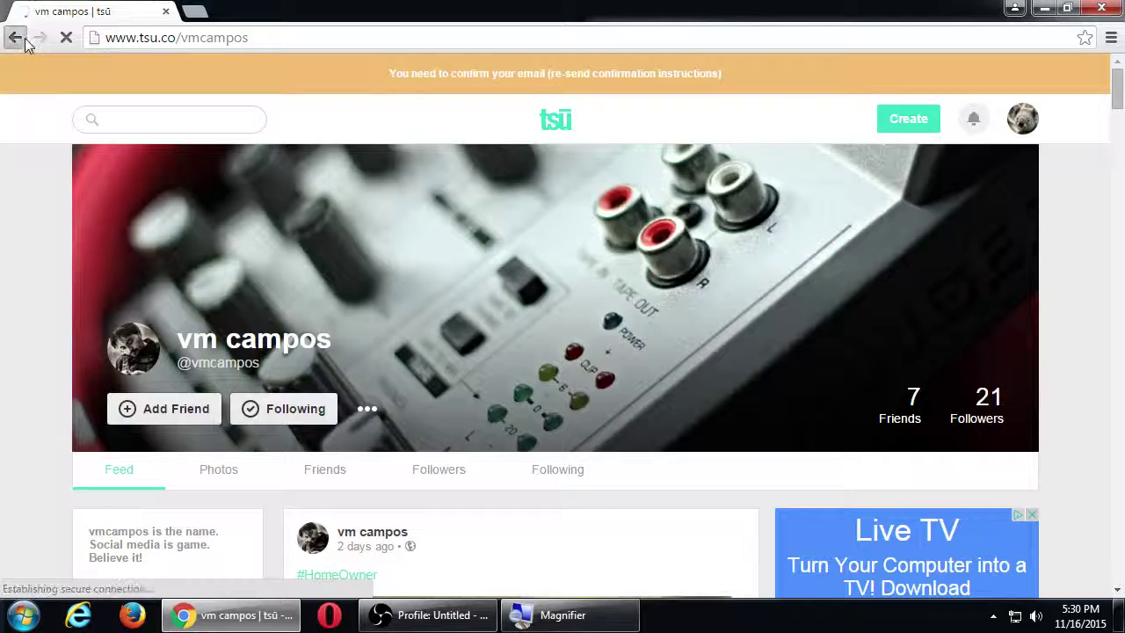
left_click(15, 37)
scroll(598, 407, "up", 7)
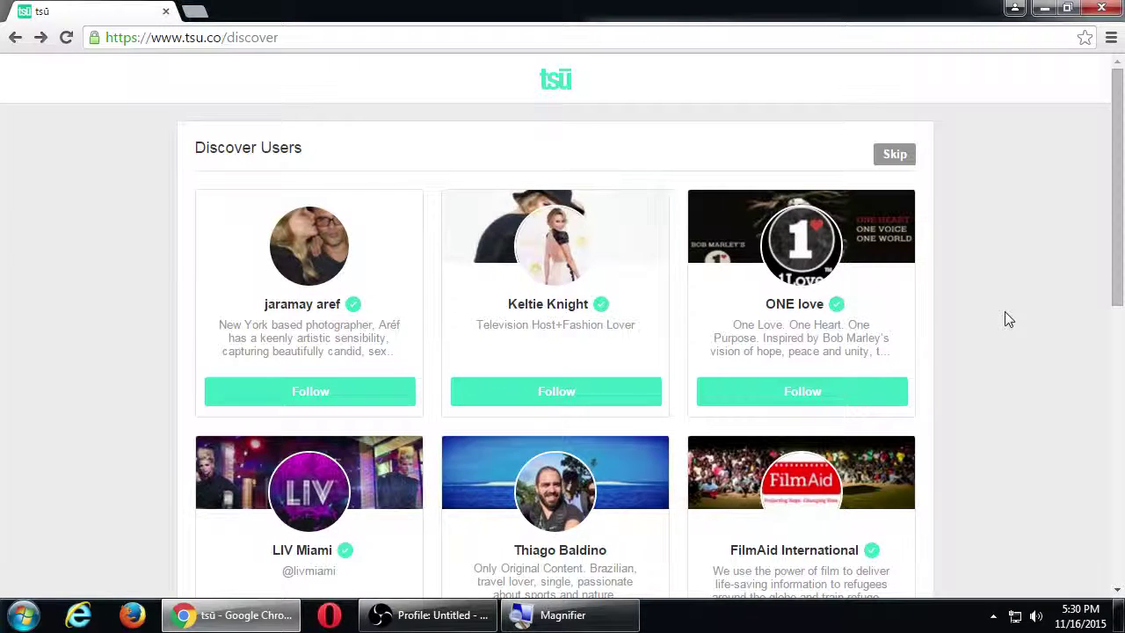
Follow the verified world traveler, artist and photographer account among the suggested users, and continue past the Discover Users page
scroll(1008, 310, "down", 4)
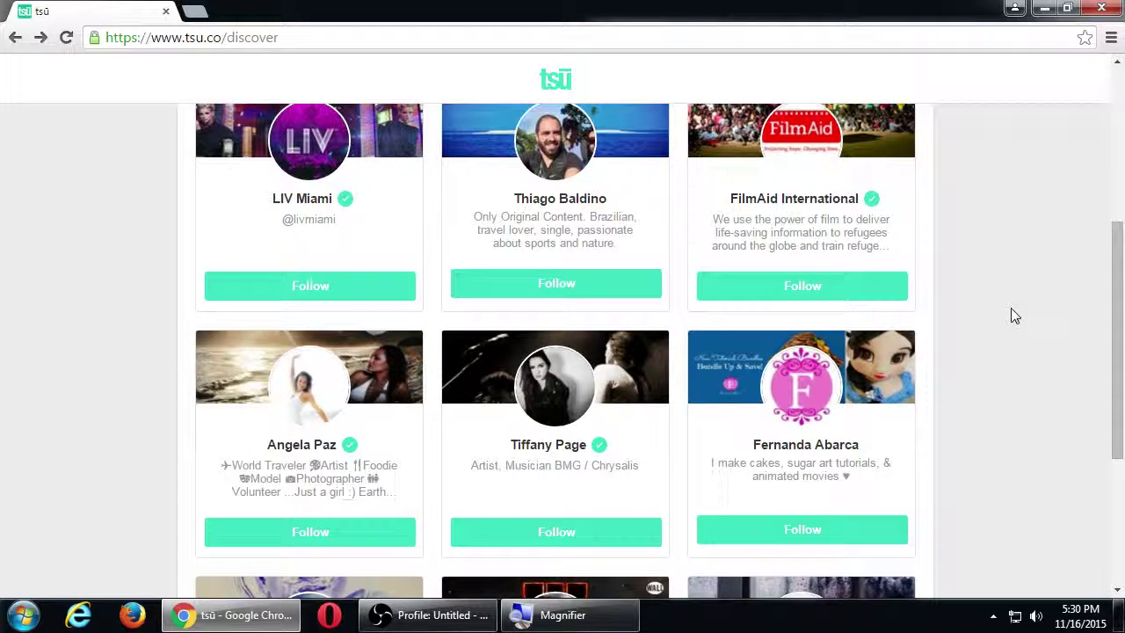
scroll(1011, 315, "down", 1)
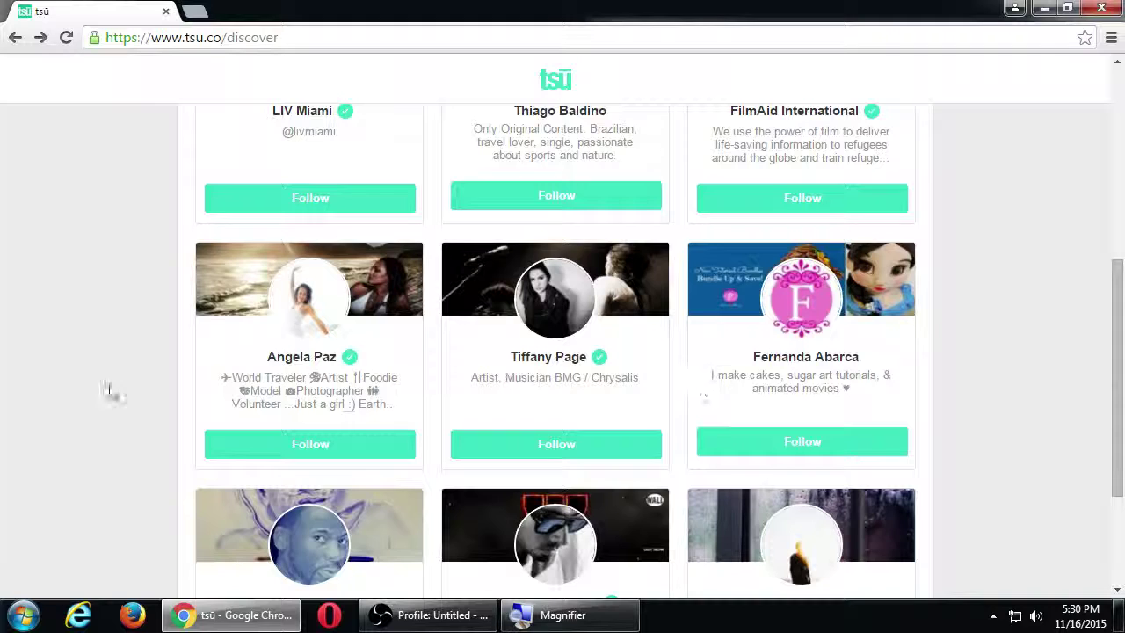
scroll(100, 409, "down", 2)
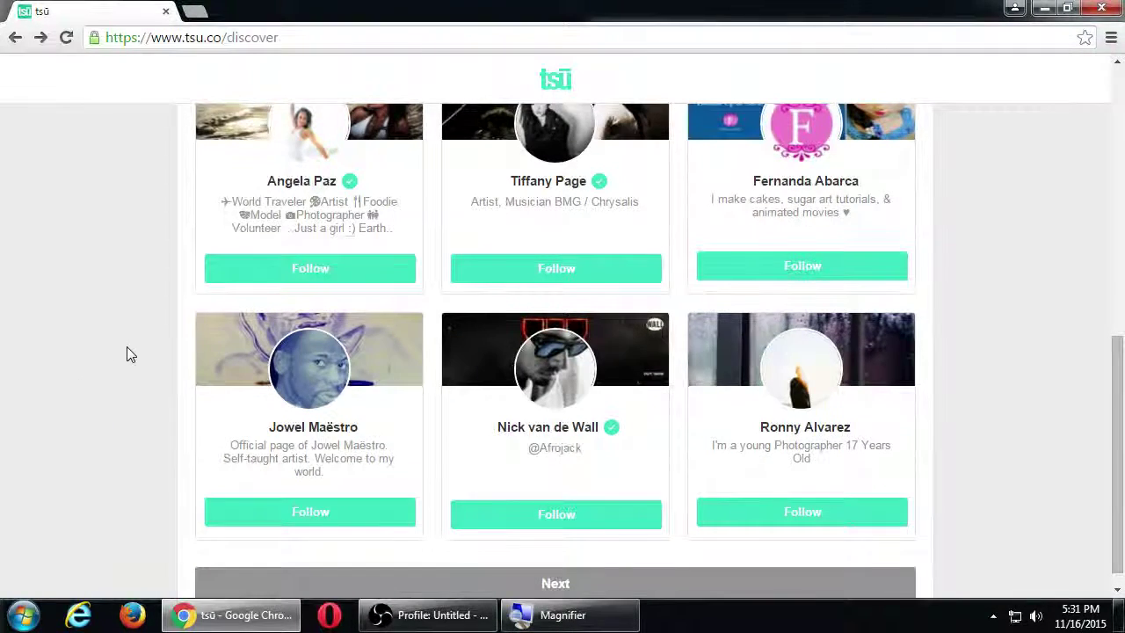
scroll(127, 352, "up", 2)
left_click(359, 447)
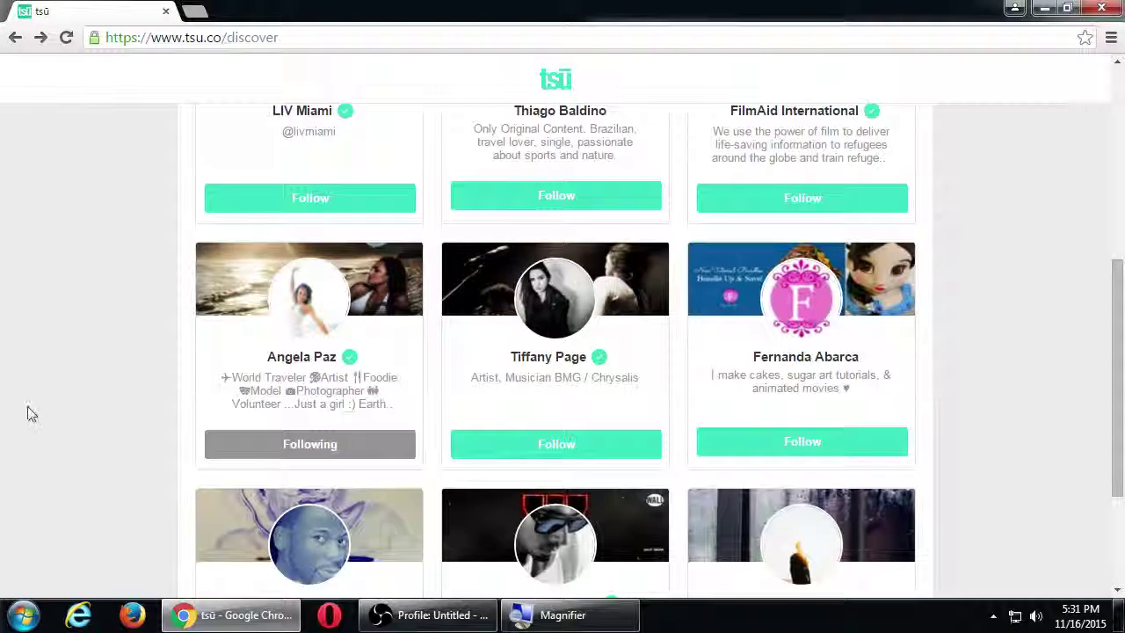
scroll(113, 437, "down", 2)
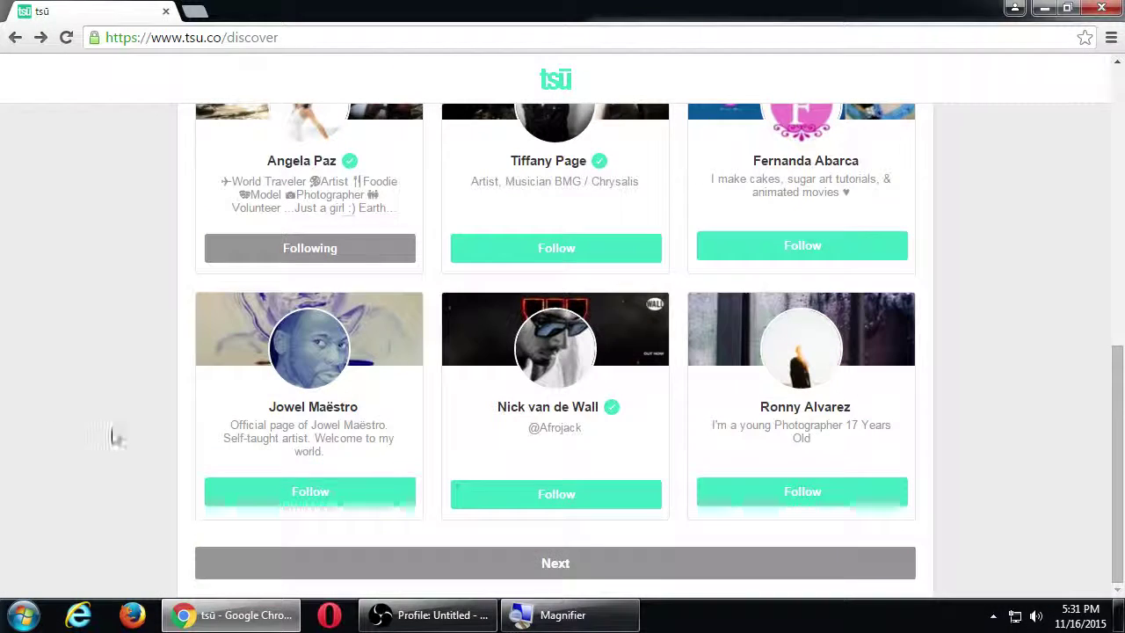
left_click(589, 564)
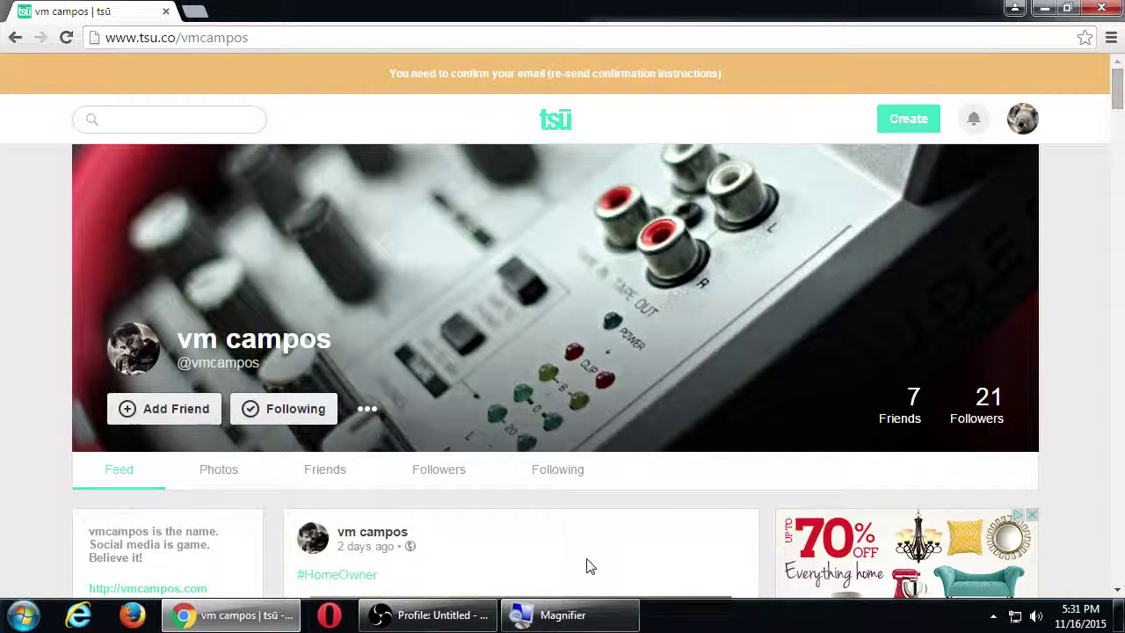
Examine the opened member profile's web address, header, and its Photos, On the web and About details
key("super")
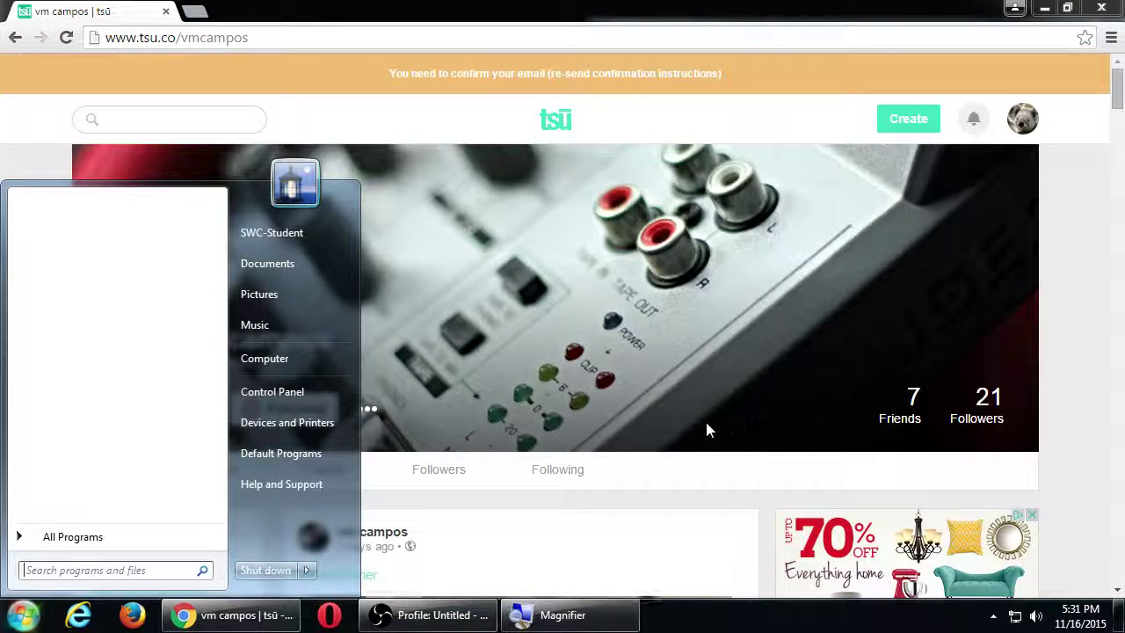
key("super")
scroll(1059, 304, "down", 3)
scroll(1059, 307, "up", 3)
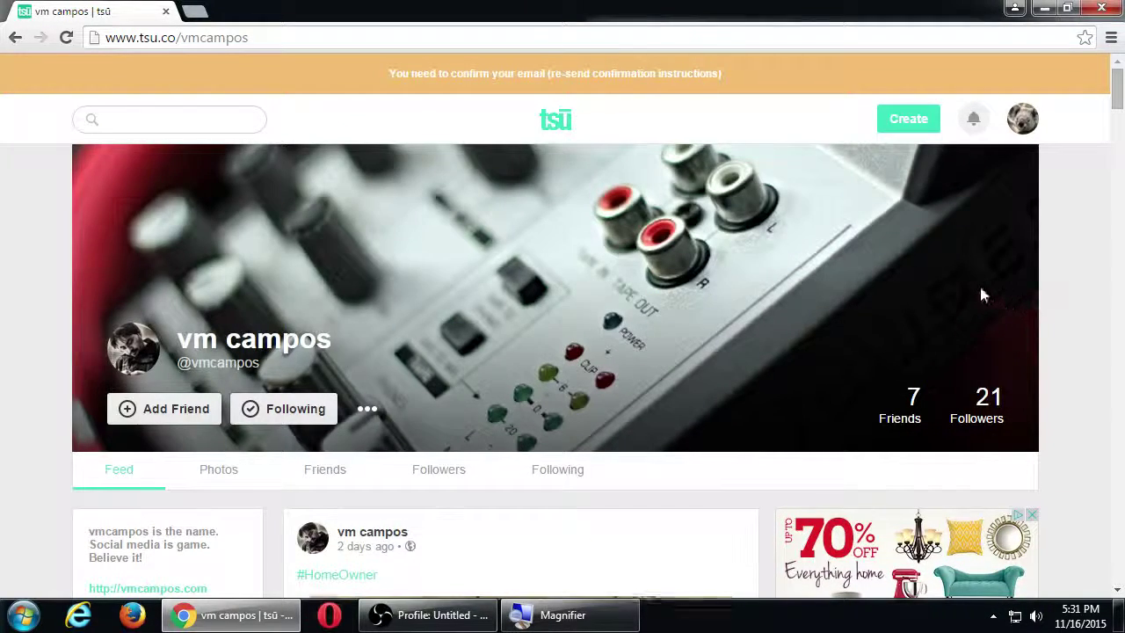
key("super+plus")
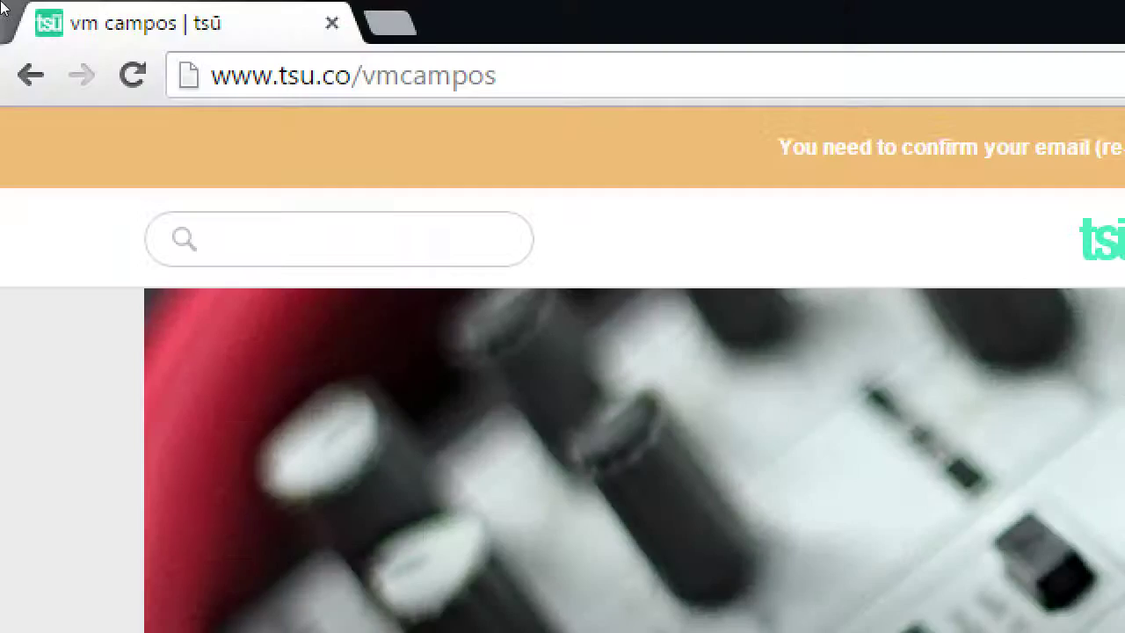
key("super+minus")
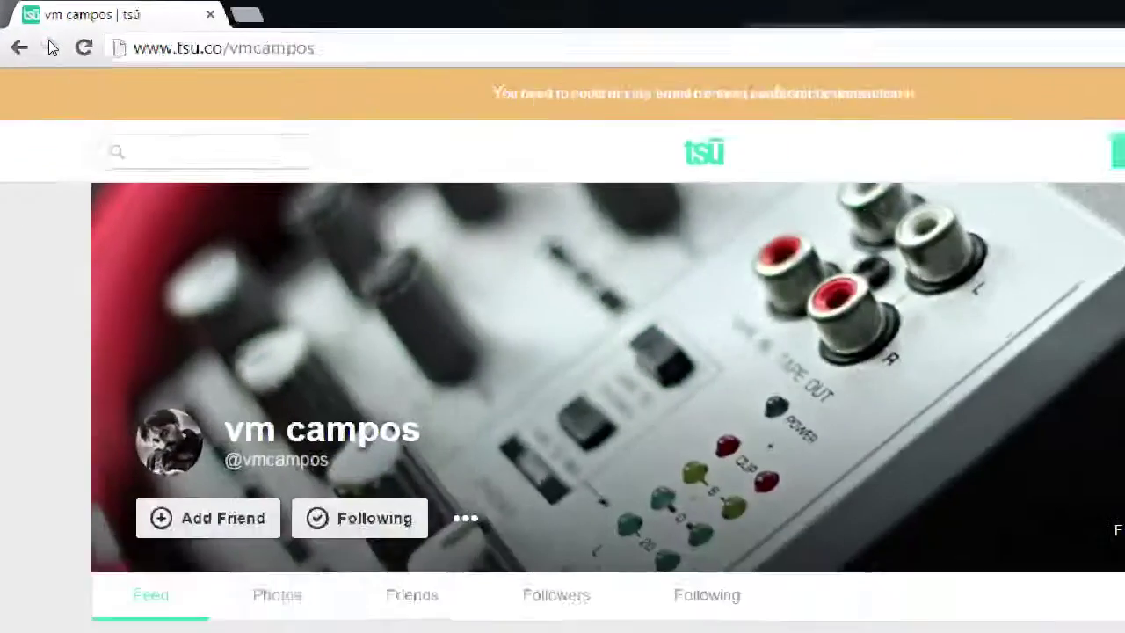
scroll(123, 189, "down", 8)
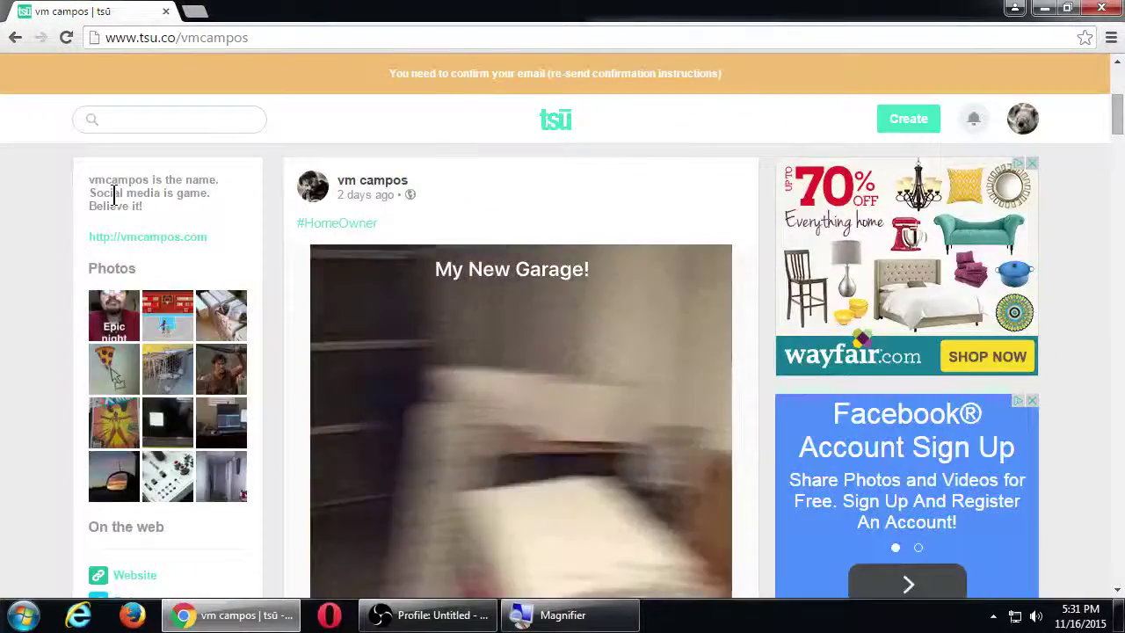
scroll(116, 202, "down", 4)
scroll(116, 202, "up", 9)
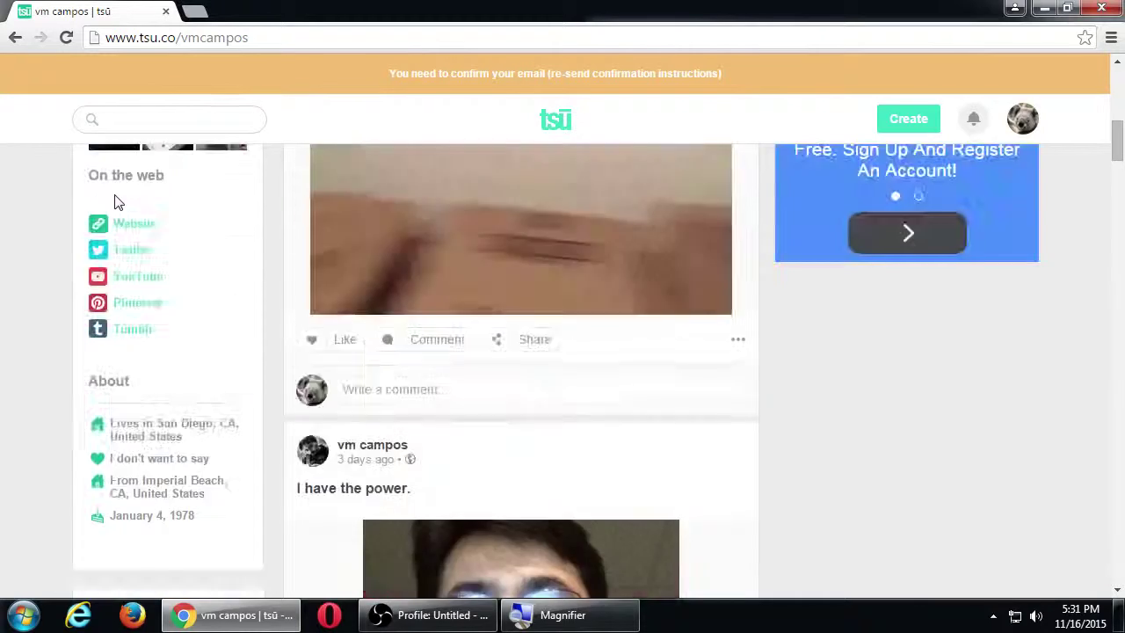
scroll(117, 202, "up", 3)
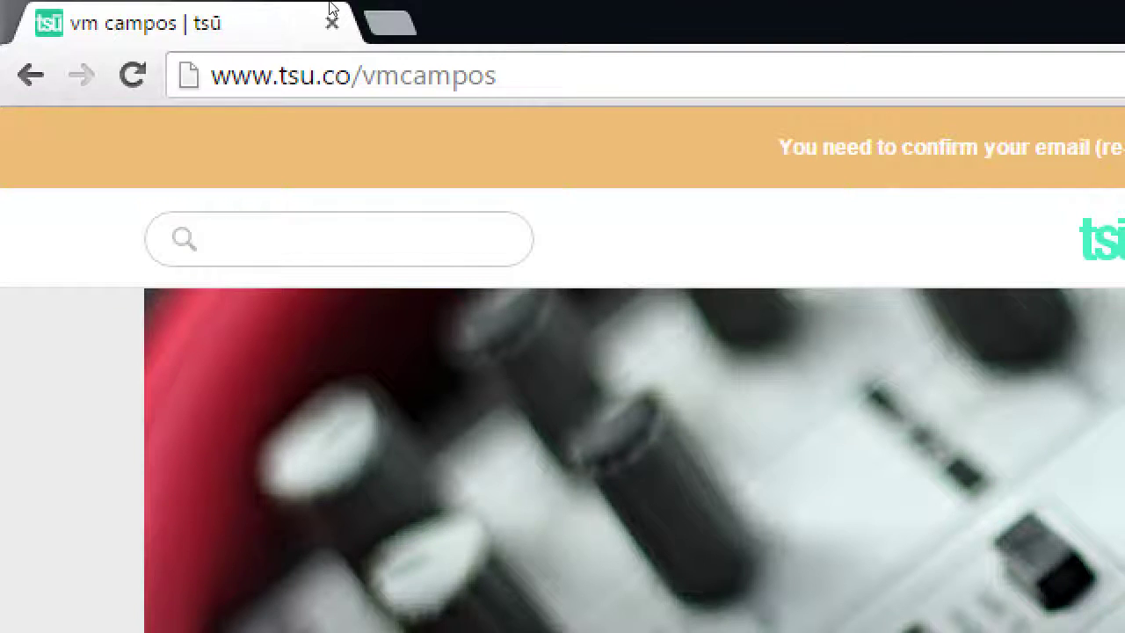
key("super+minus")
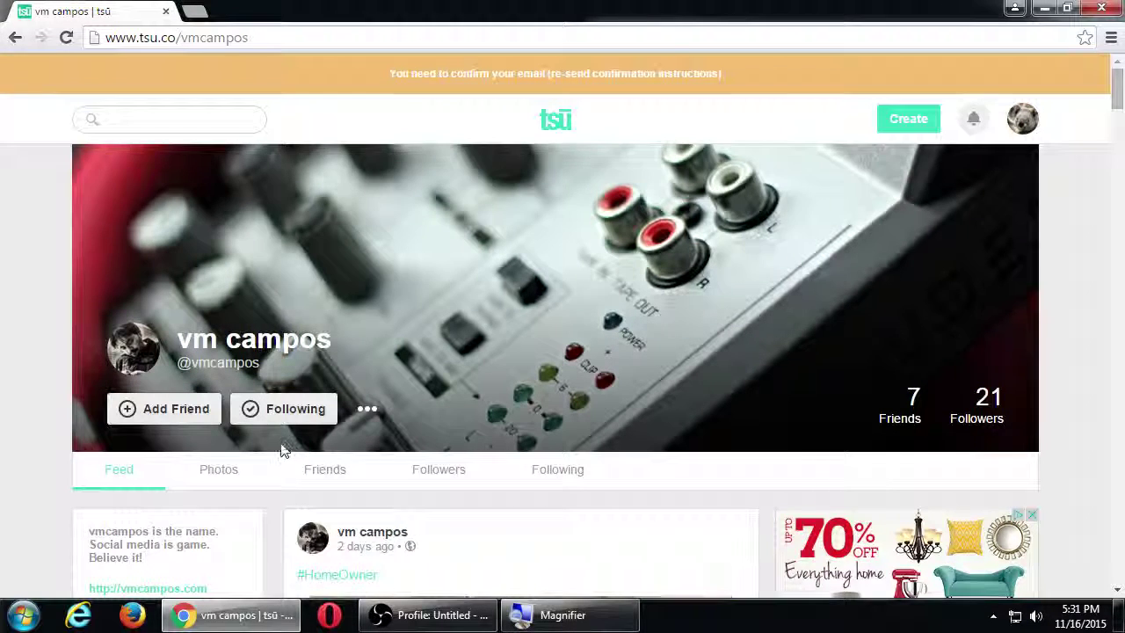
Look through the member's own and shared posts in the profile feed, down to the older entries, and return to the profile header
scroll(281, 447, "down", 1)
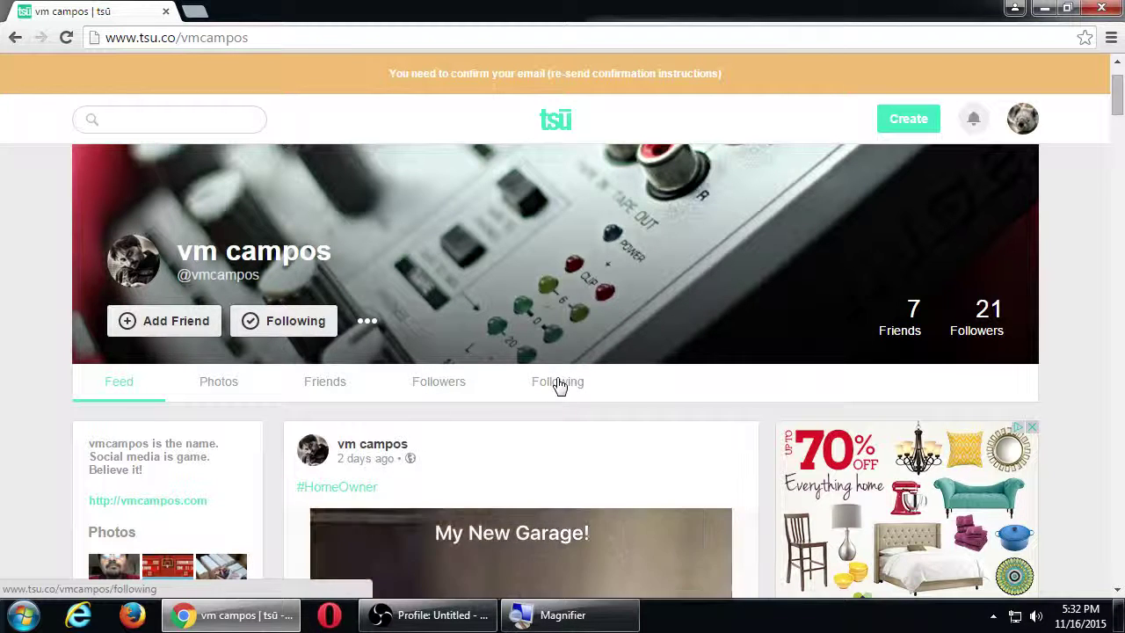
scroll(216, 400, "down", 2)
scroll(264, 386, "down", 1)
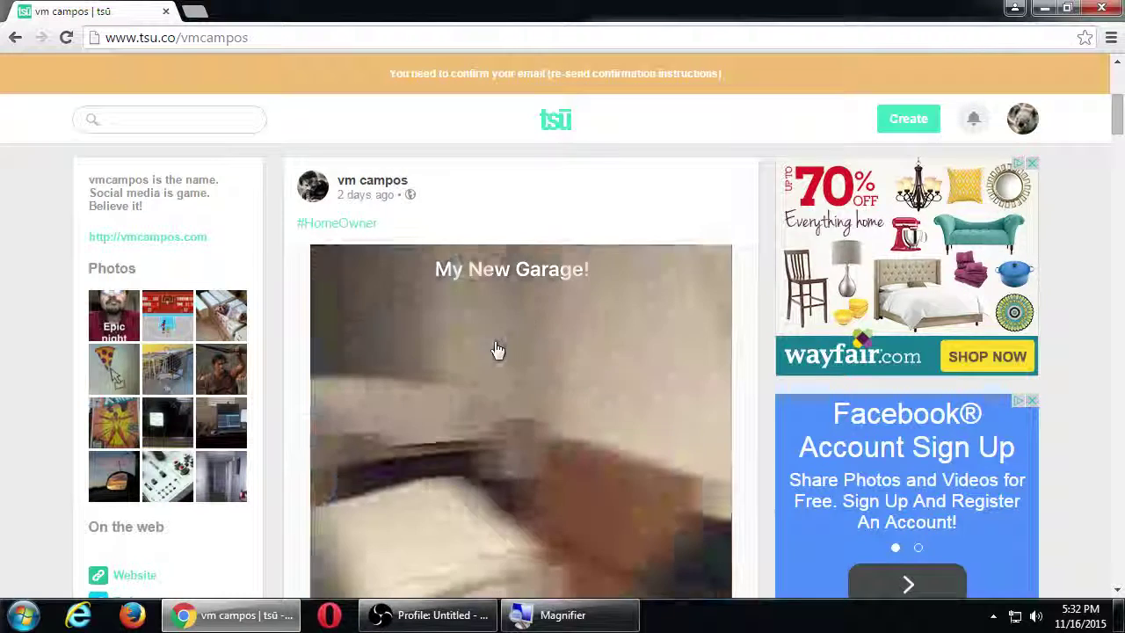
scroll(475, 369, "down", 4)
scroll(444, 374, "down", 4)
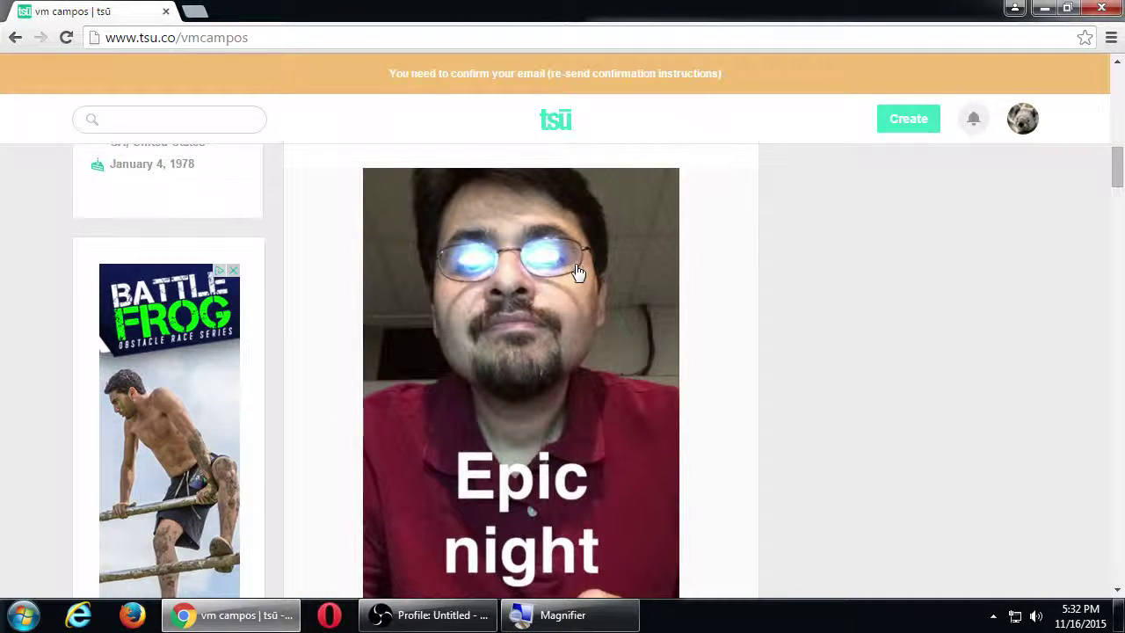
scroll(573, 272, "down", 3)
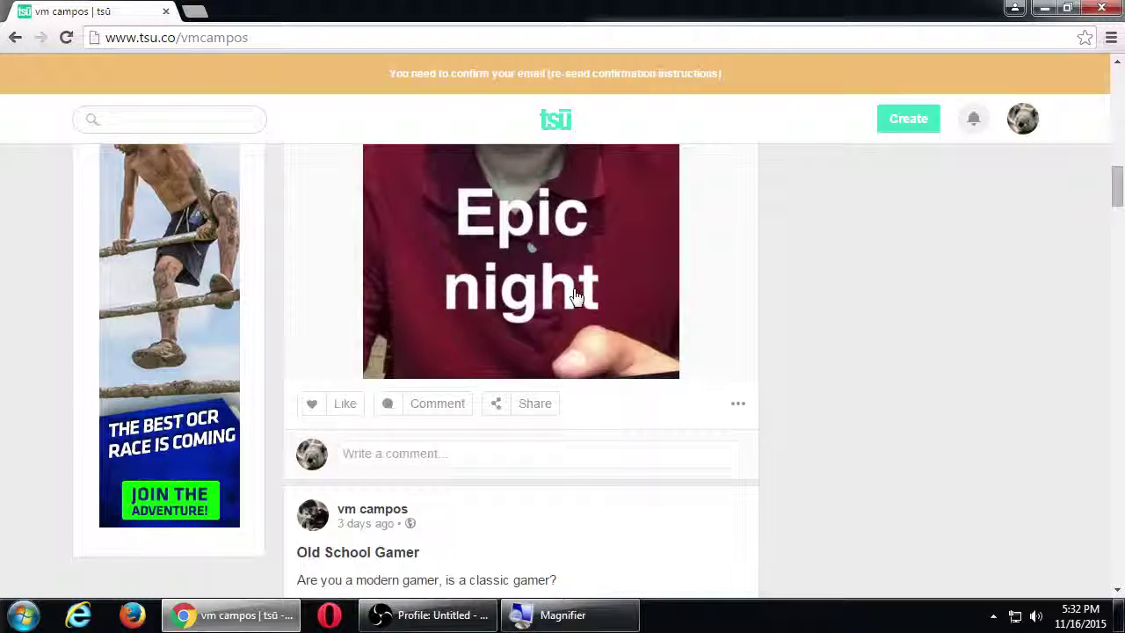
scroll(574, 281, "down", 5)
scroll(573, 290, "up", 1)
scroll(573, 290, "down", 10)
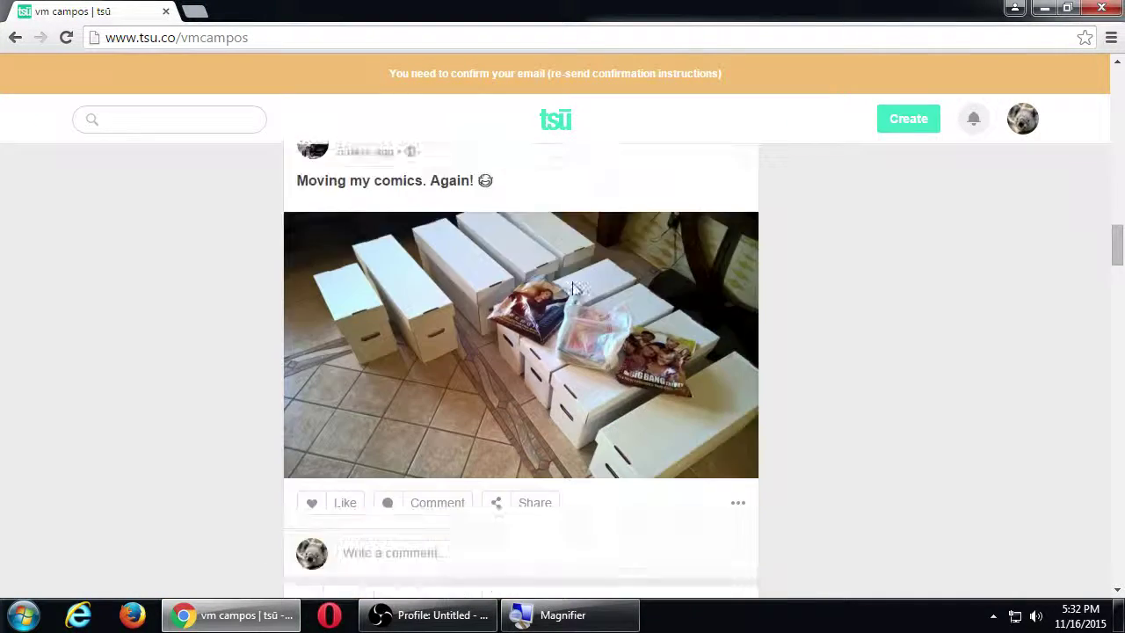
scroll(576, 292, "down", 1)
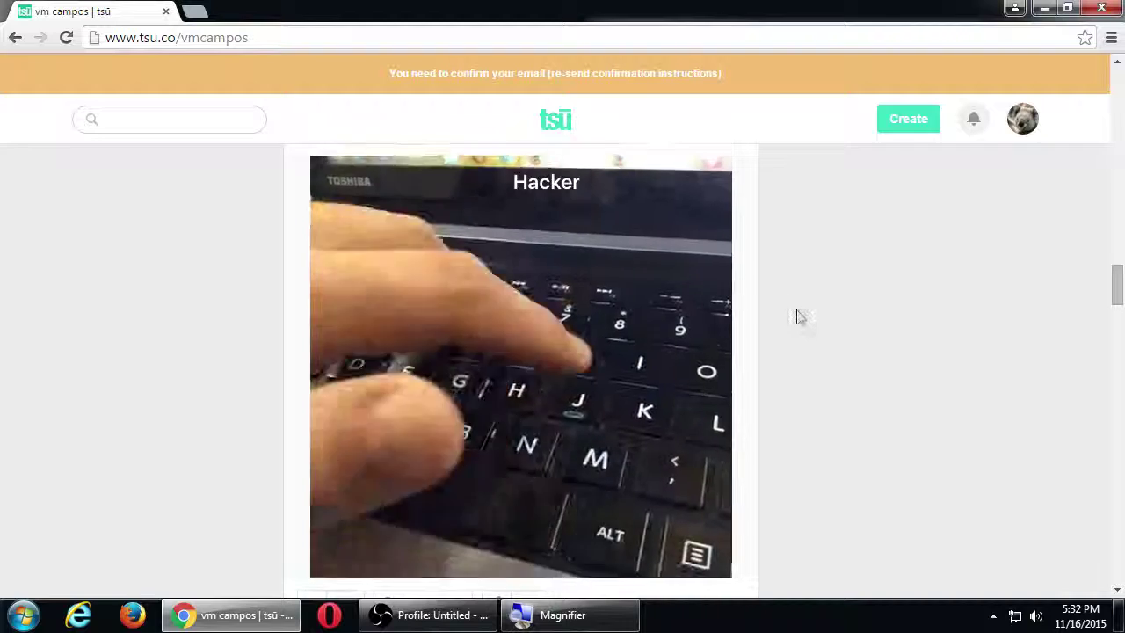
scroll(797, 315, "down", 4)
scroll(797, 313, "down", 3)
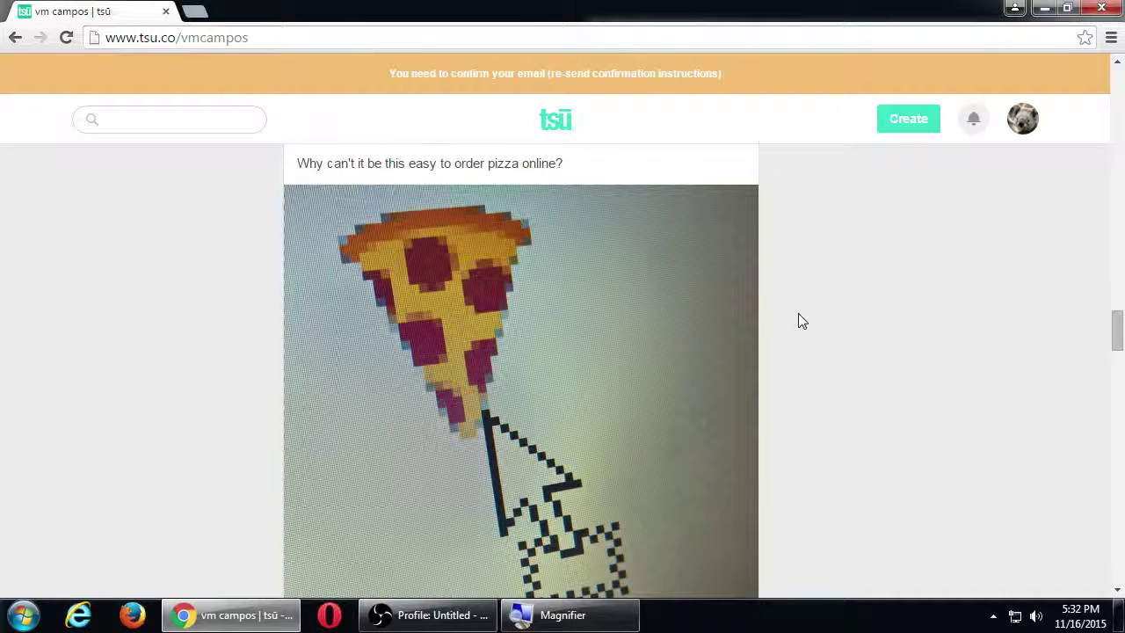
scroll(805, 322, "down", 4)
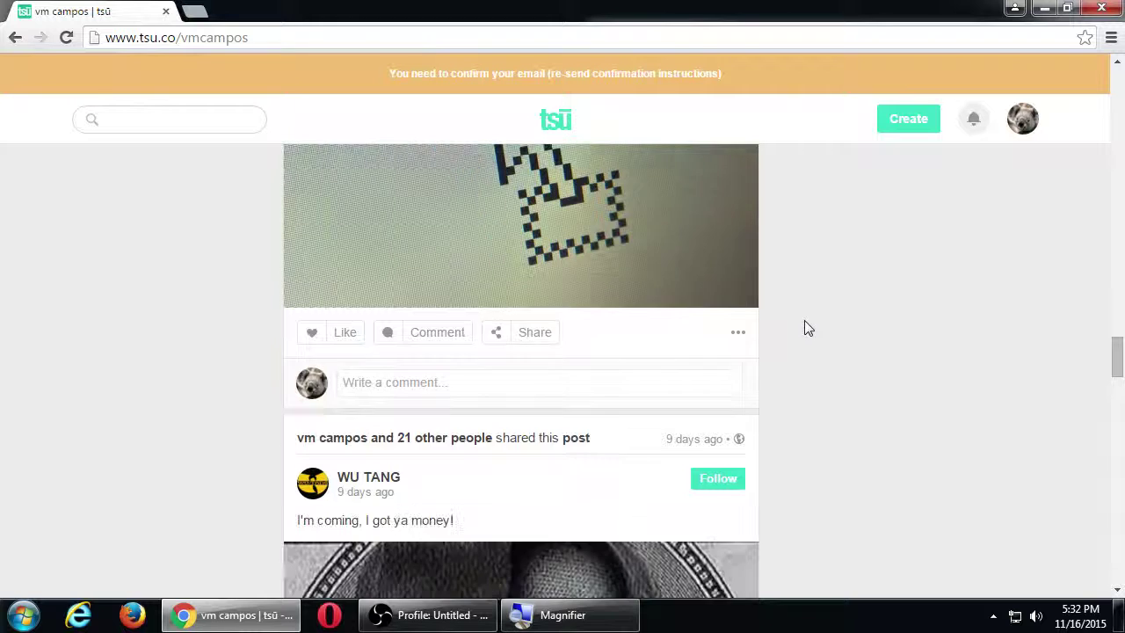
scroll(824, 317, "down", 4)
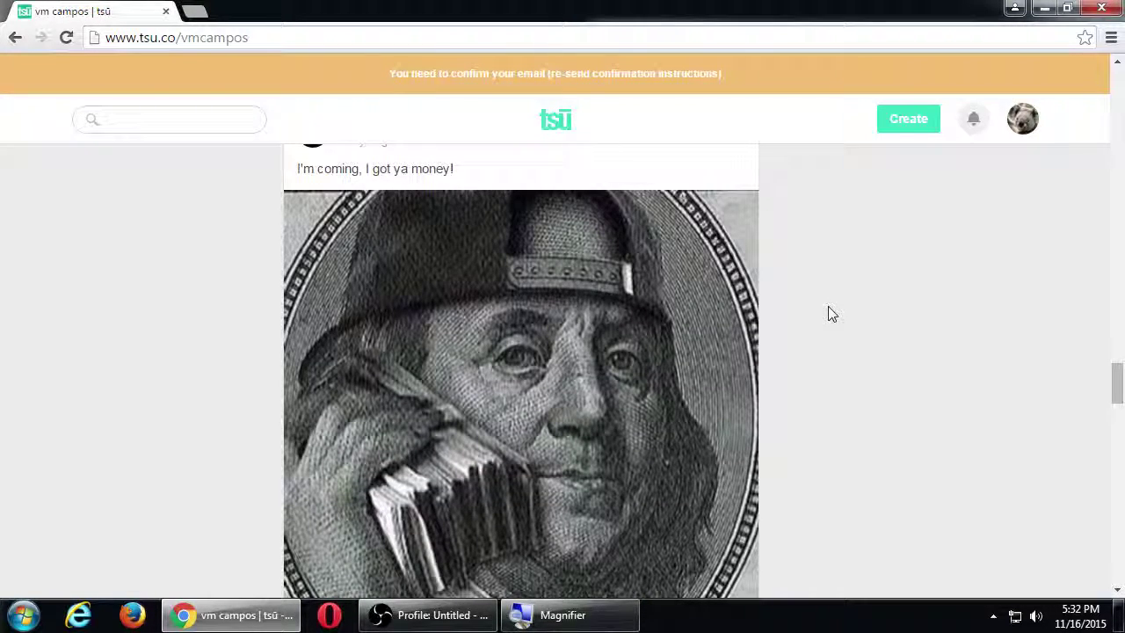
scroll(934, 195, "down", 11)
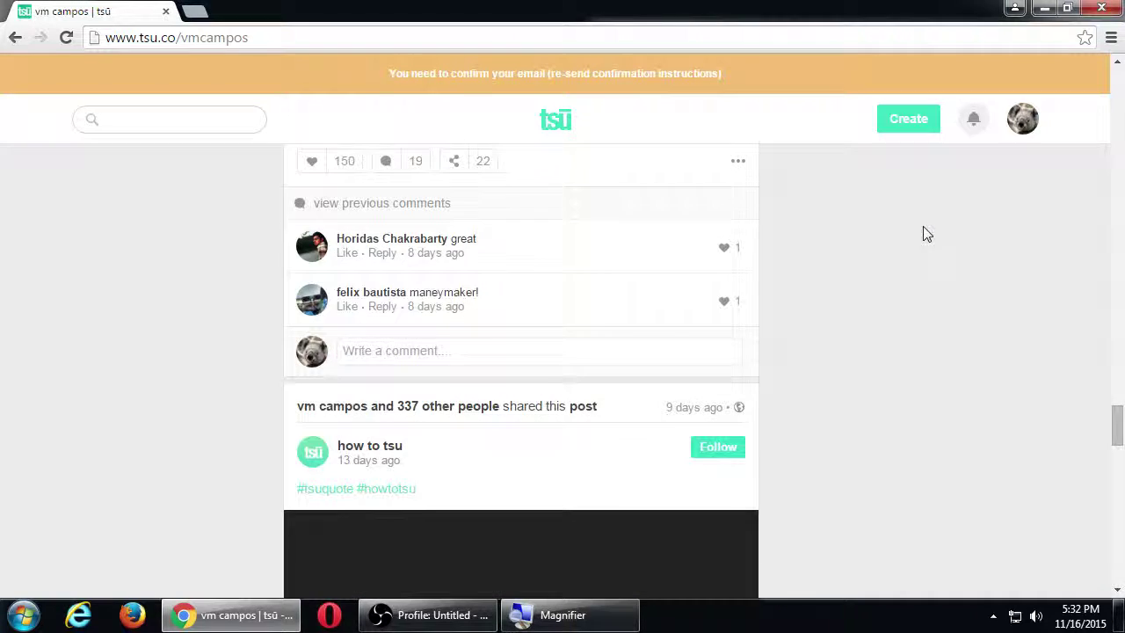
scroll(918, 242, "down", 6)
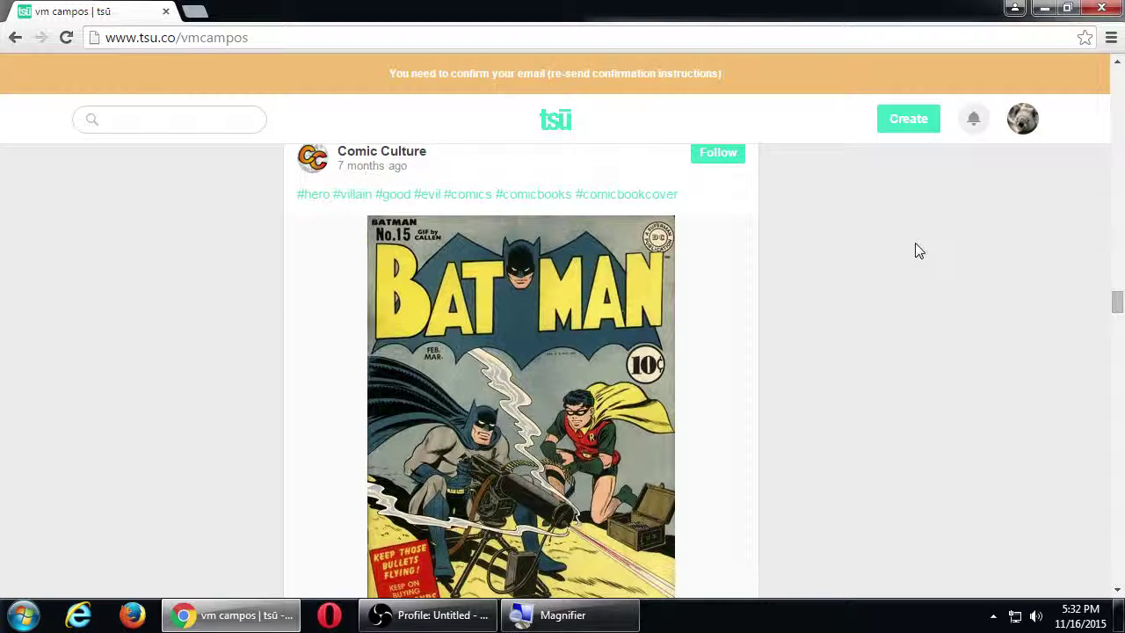
scroll(888, 274, "down", 1)
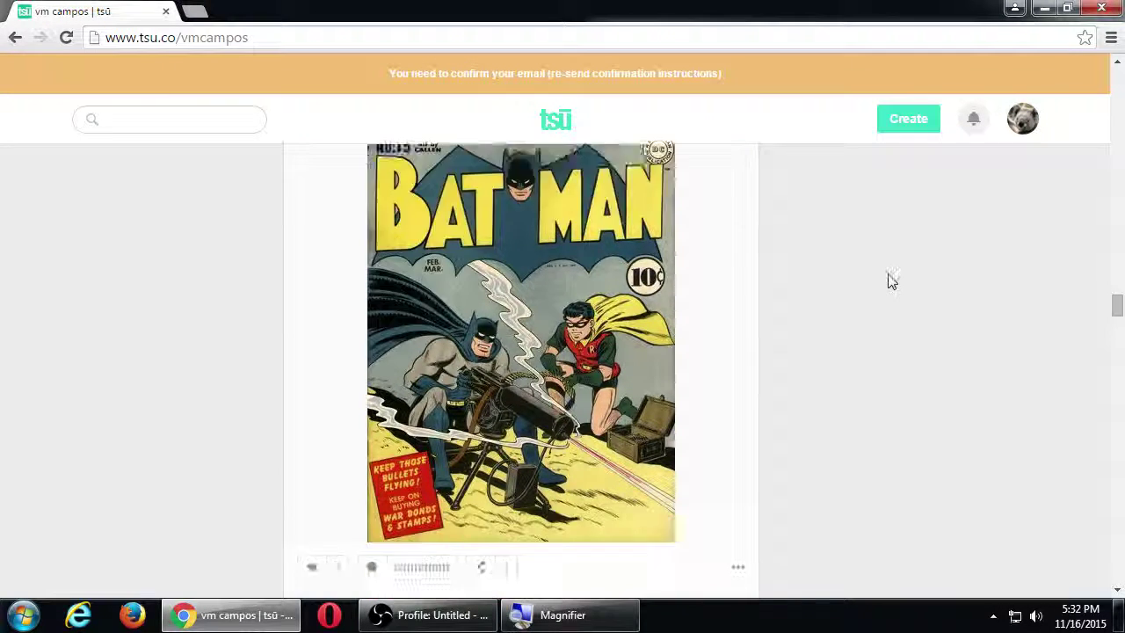
scroll(886, 272, "down", 6)
scroll(885, 266, "down", 5)
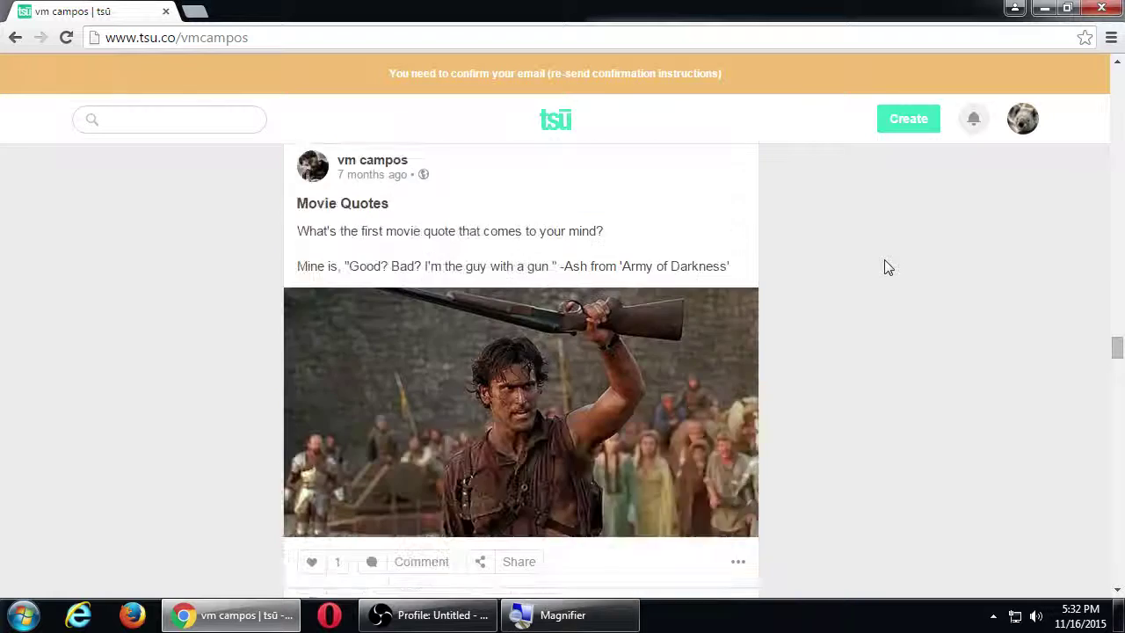
scroll(887, 268, "down", 10)
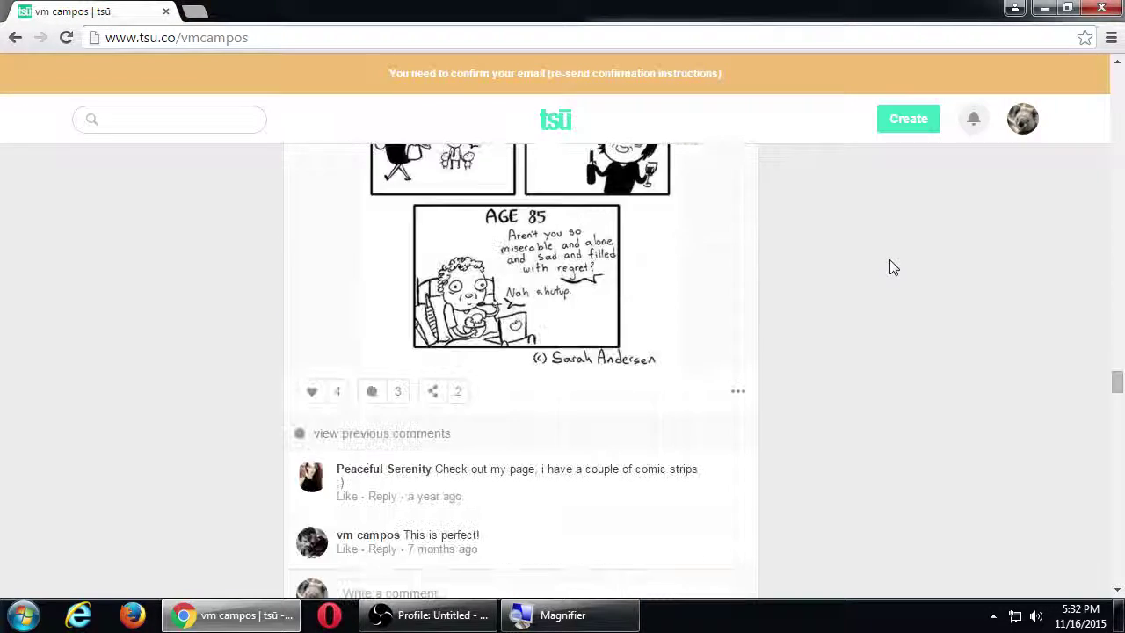
scroll(890, 261, "down", 6)
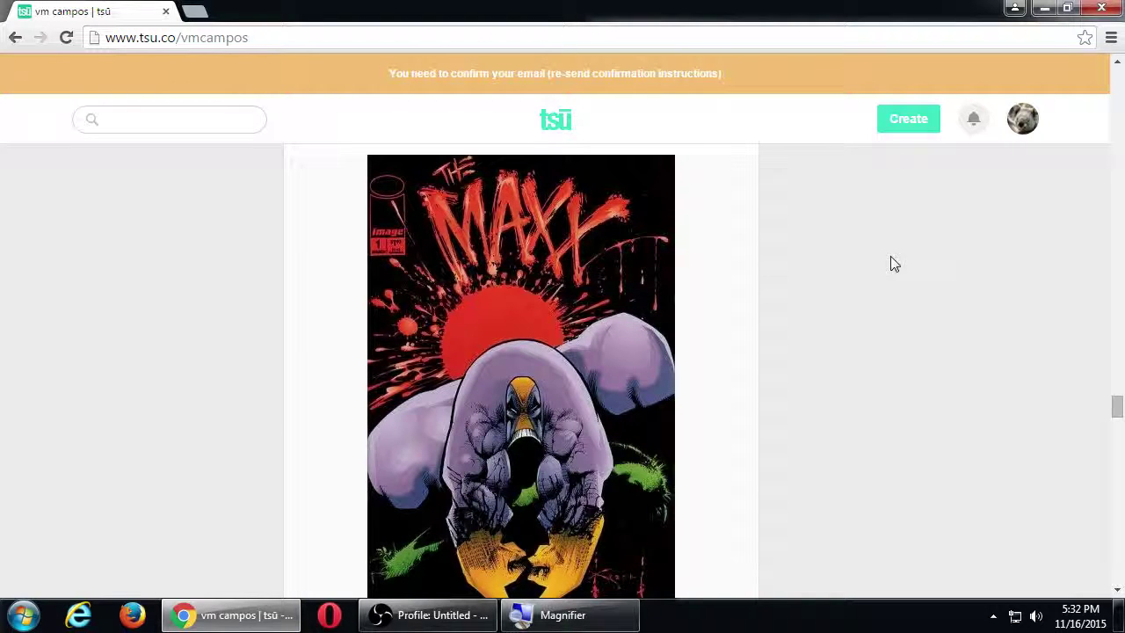
scroll(899, 280, "down", 10)
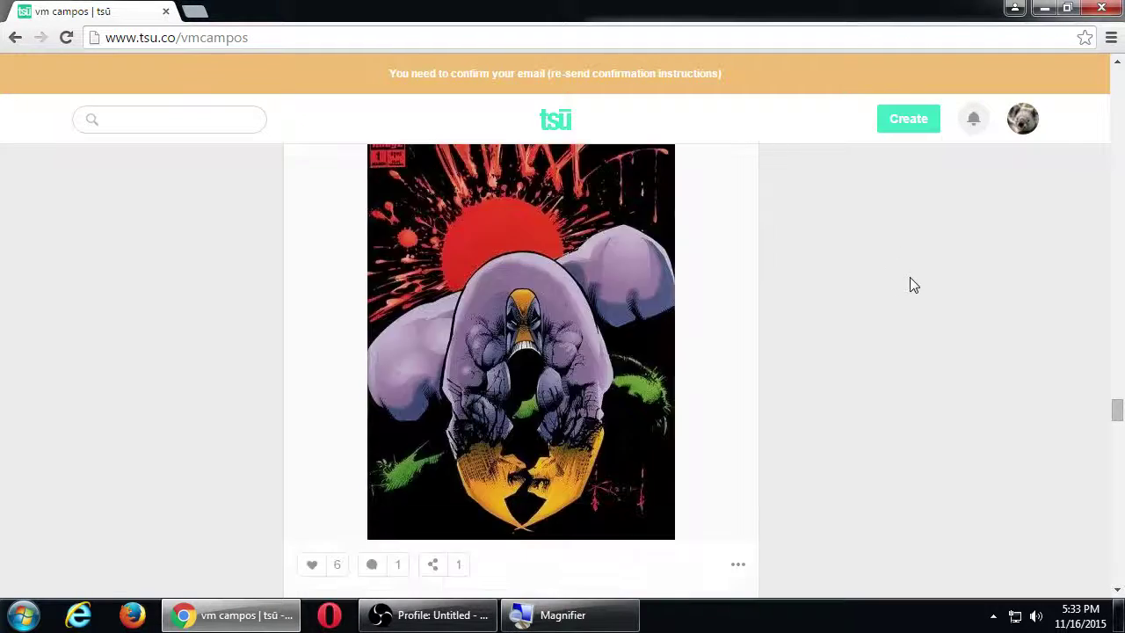
scroll(916, 261, "down", 10)
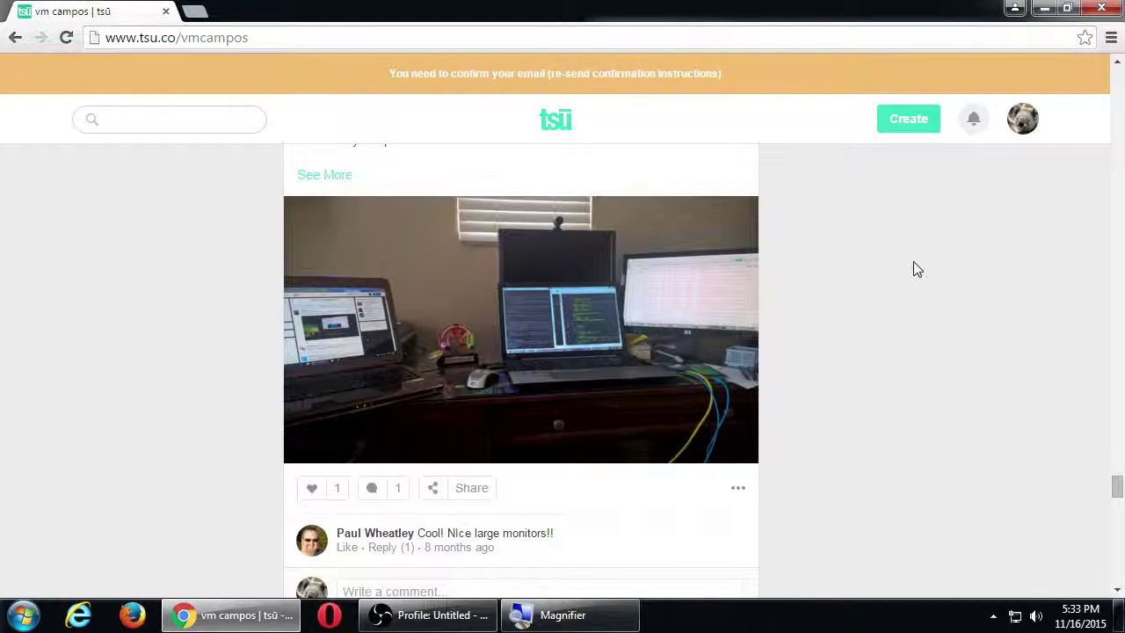
key("Home")
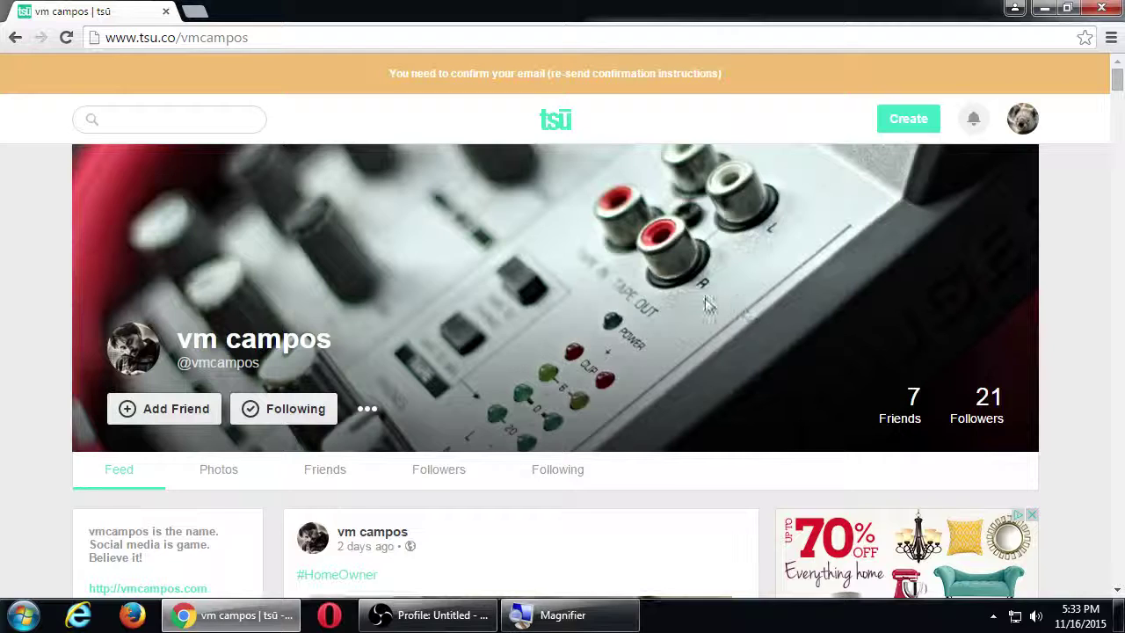
Go to the signed-in account's own profile page and open the account menu there
scroll(706, 304, "down", 2)
scroll(706, 305, "up", 2)
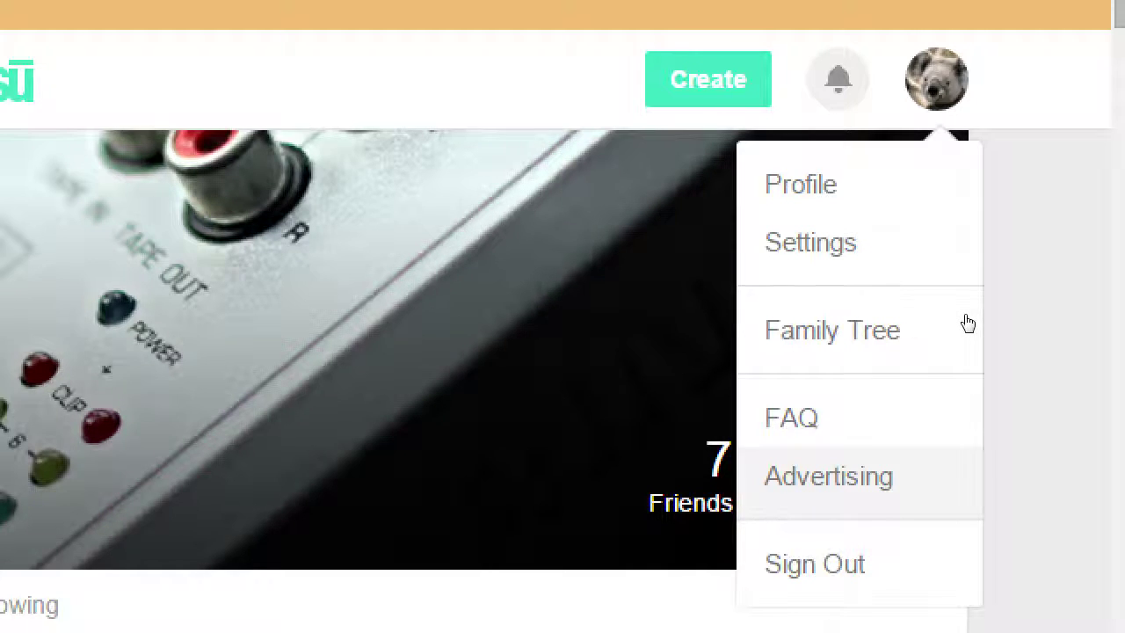
left_click(953, 182)
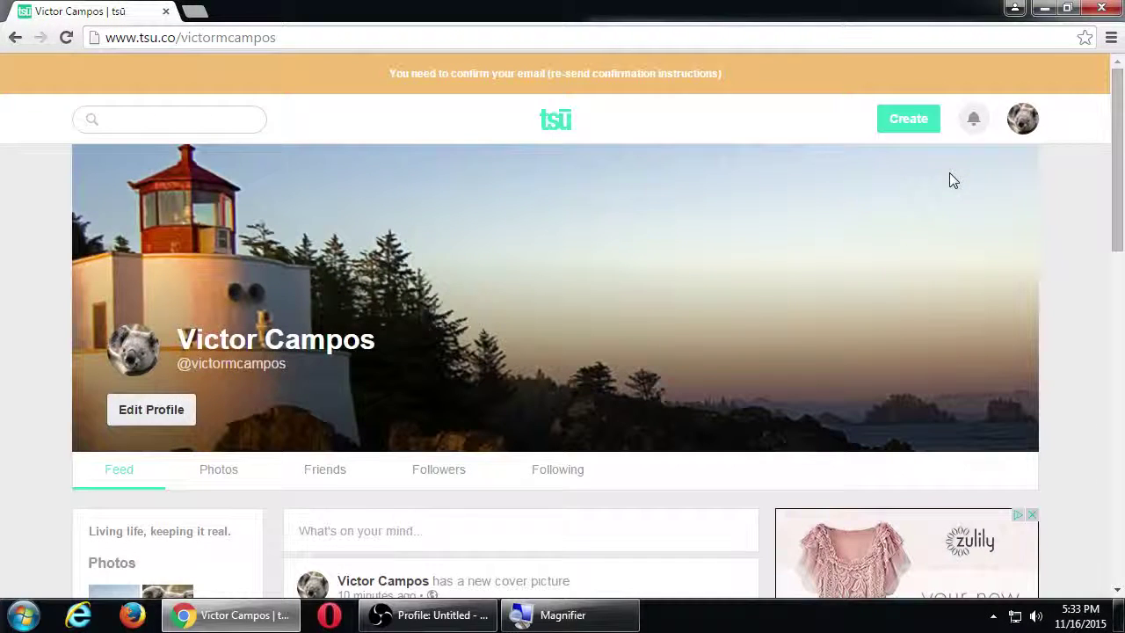
left_click(1024, 123)
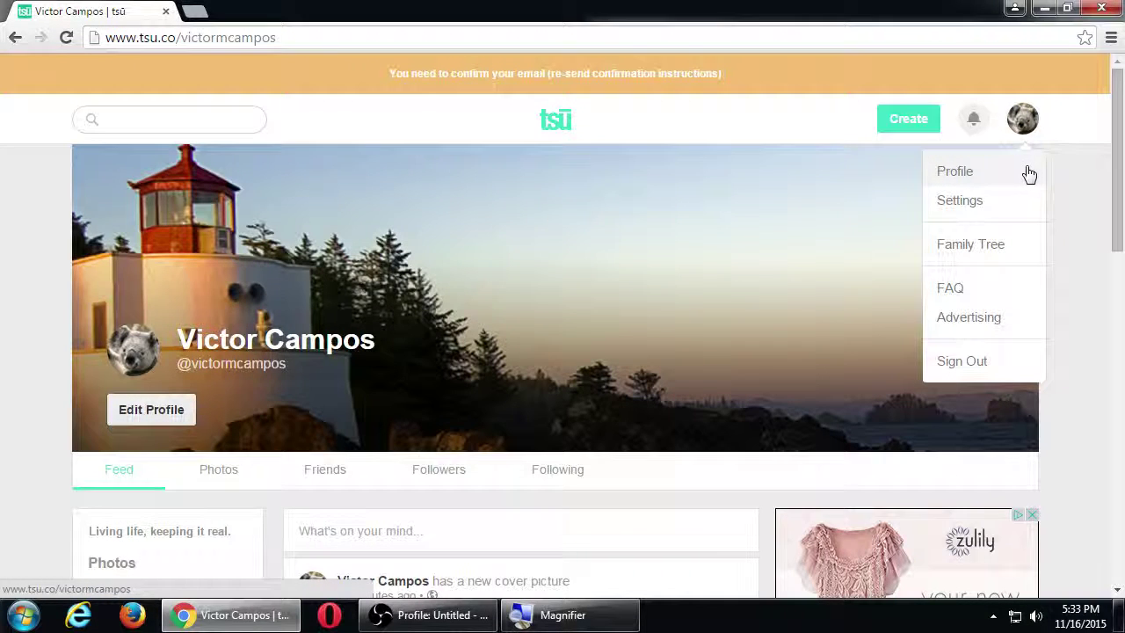
Open the own profile for editing, look over the Profile Information fields, and return to the profile page
left_click(1091, 186)
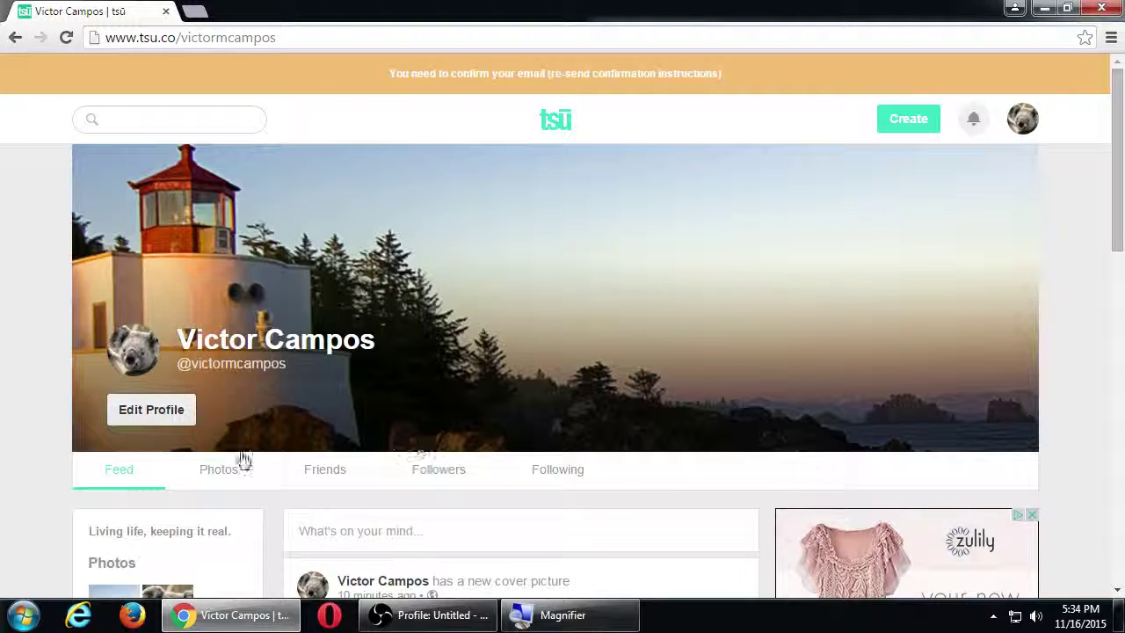
left_click(194, 411)
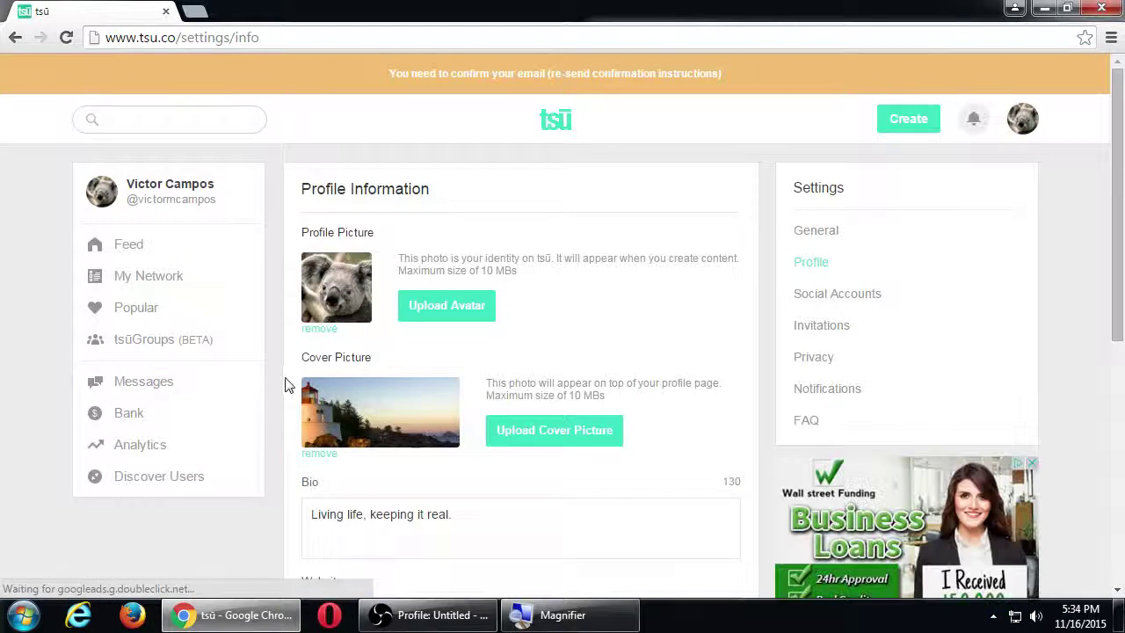
scroll(286, 380, "down", 5)
scroll(286, 378, "up", 5)
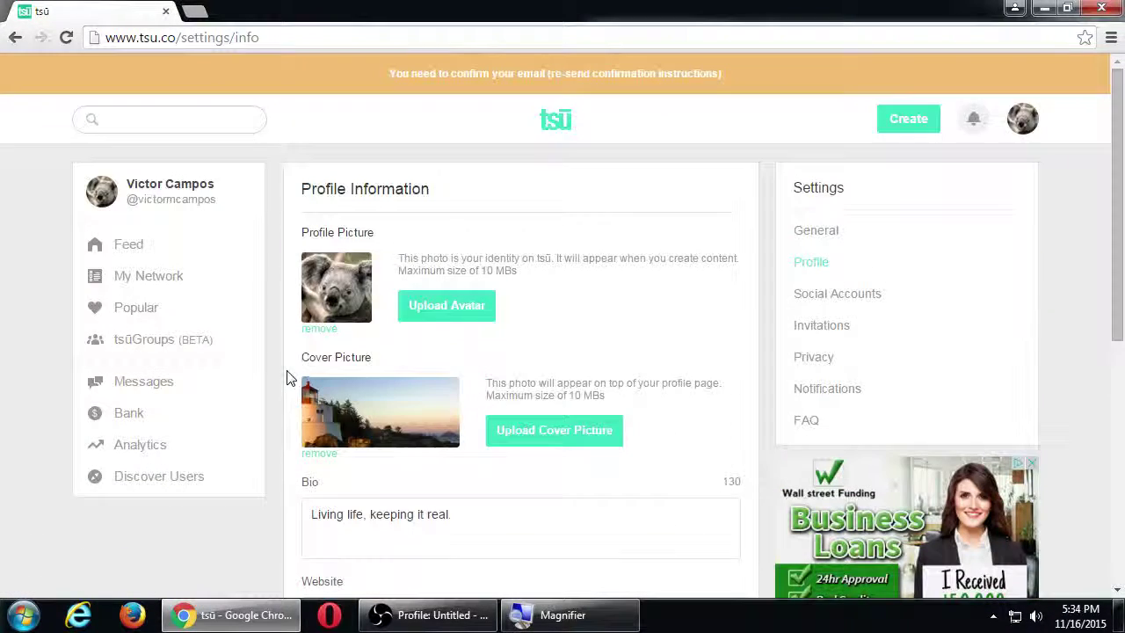
left_click(21, 39)
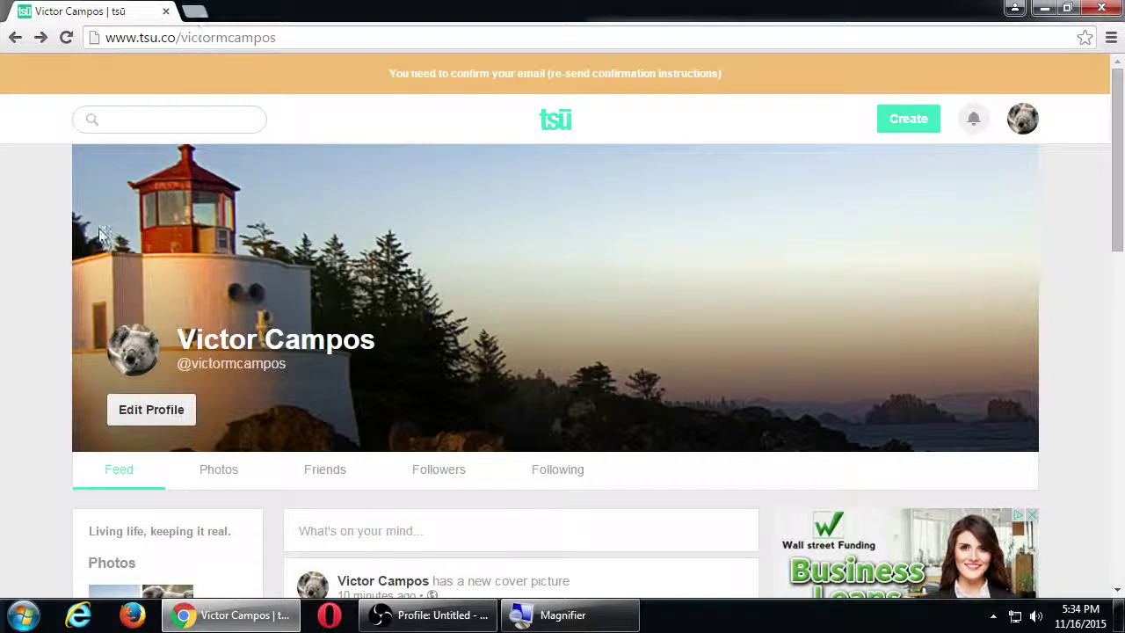
Look through the own profile's bio, photos, About details and feed posts, down to the end and back to the header
scroll(99, 238, "down", 1)
scroll(75, 344, "down", 6)
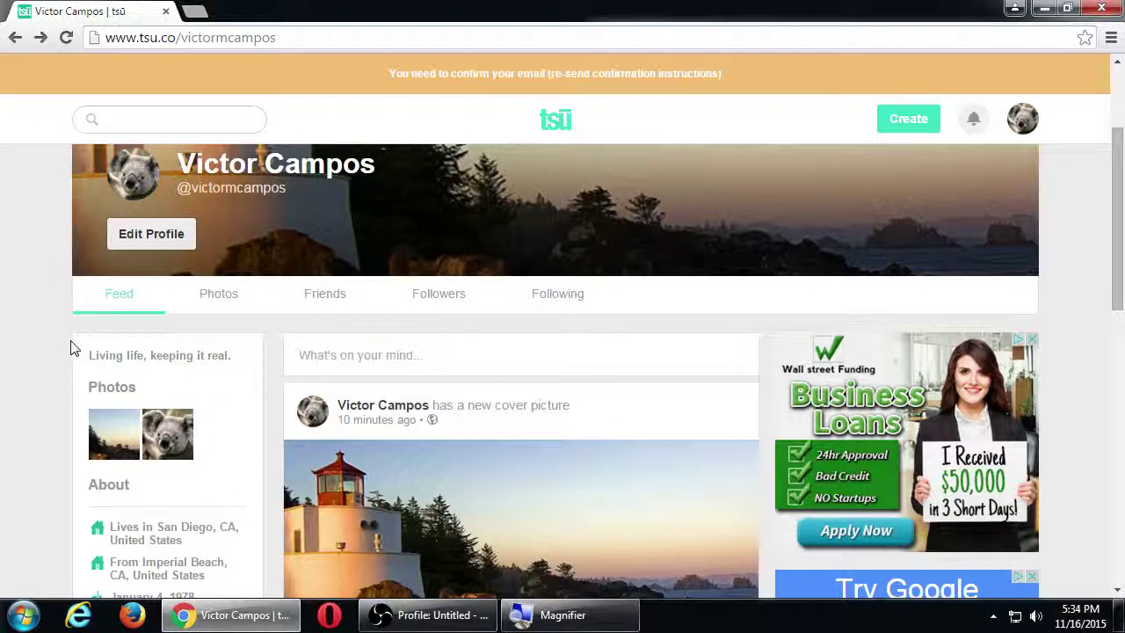
scroll(73, 348, "up", 6)
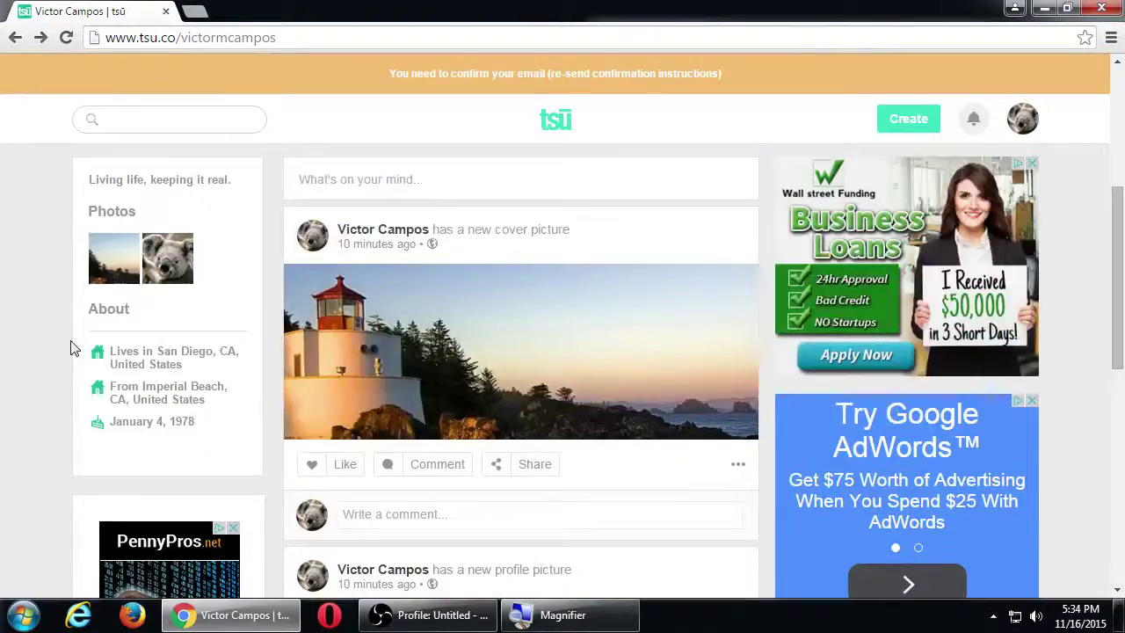
scroll(74, 348, "down", 2)
scroll(74, 343, "down", 1)
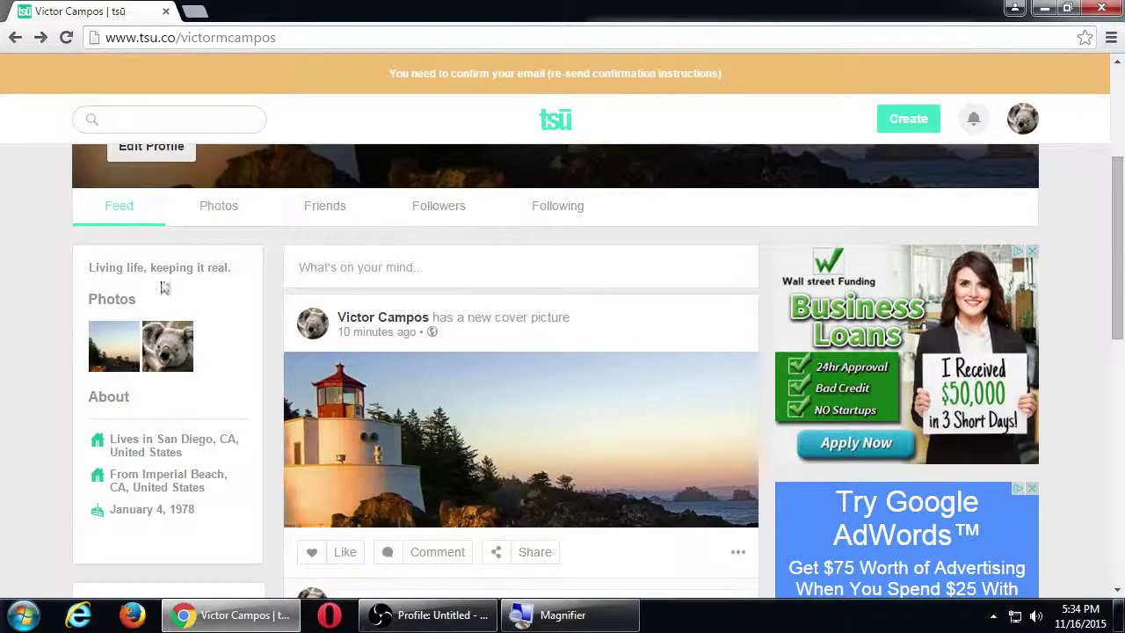
scroll(249, 307, "down", 7)
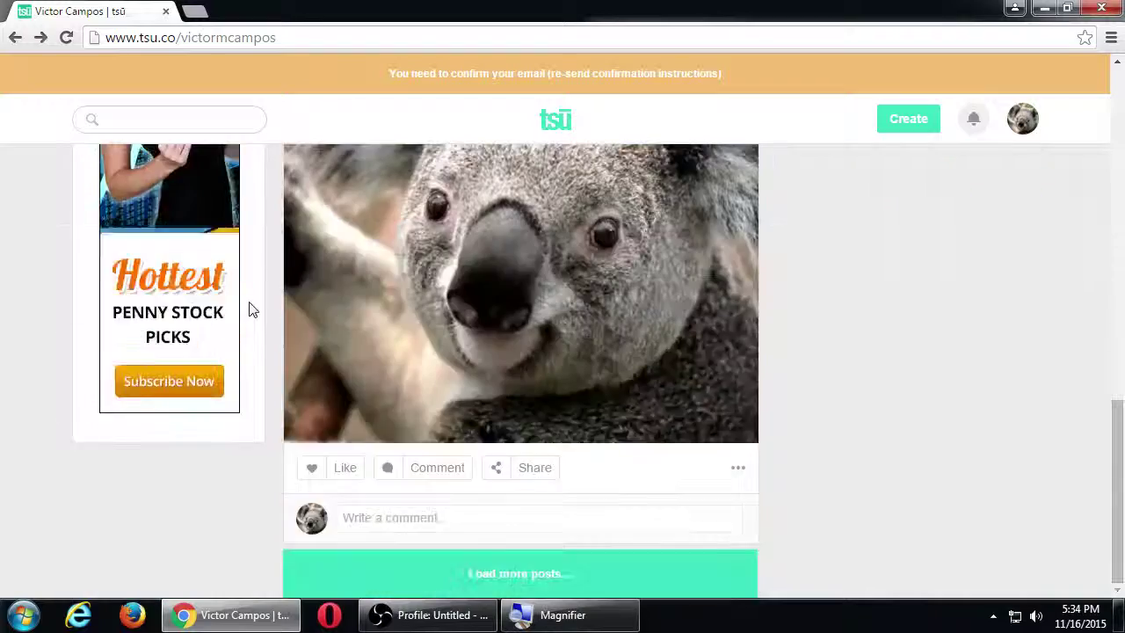
scroll(249, 307, "up", 1)
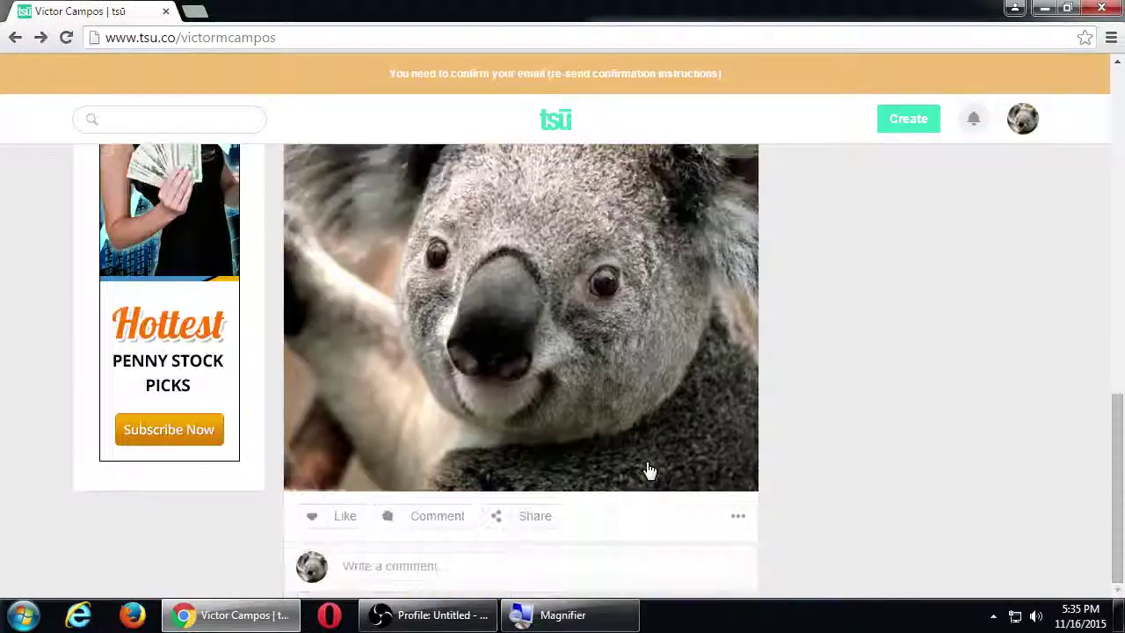
scroll(643, 469, "up", 5)
scroll(628, 467, "up", 6)
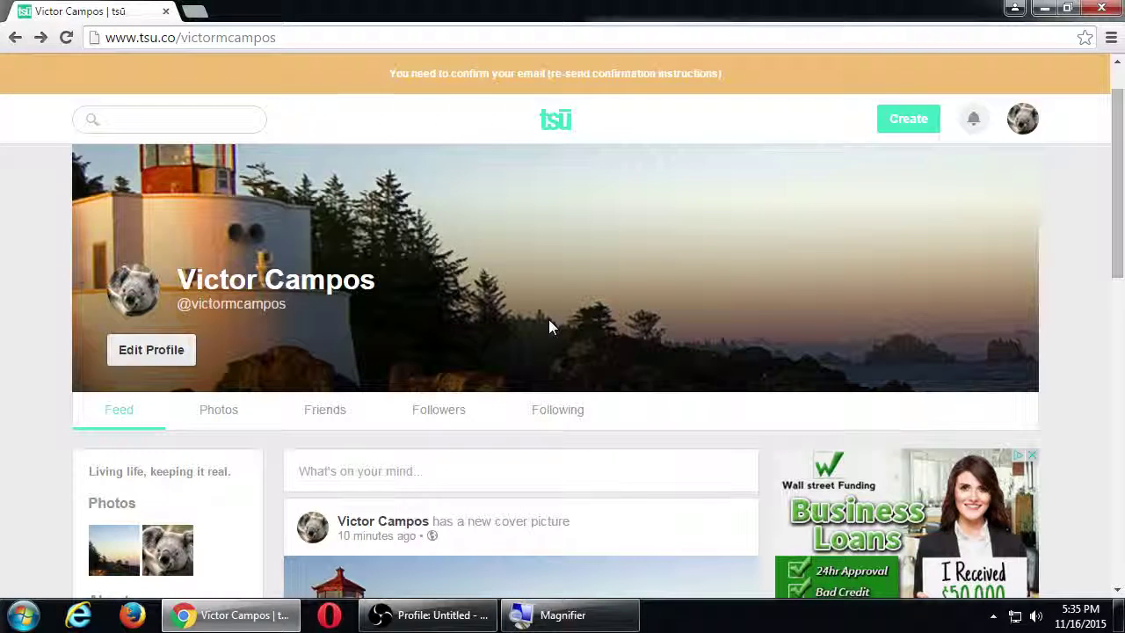
View the own profile's Photos, Followers and Following pages, and look over the followed accounts
left_click(227, 417)
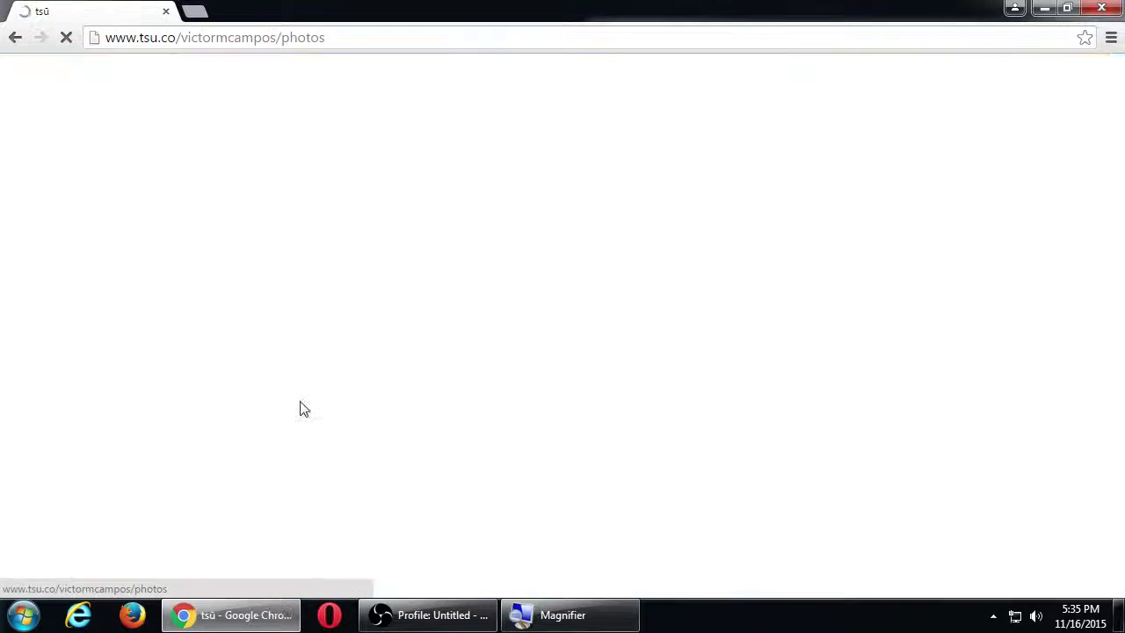
left_click(441, 469)
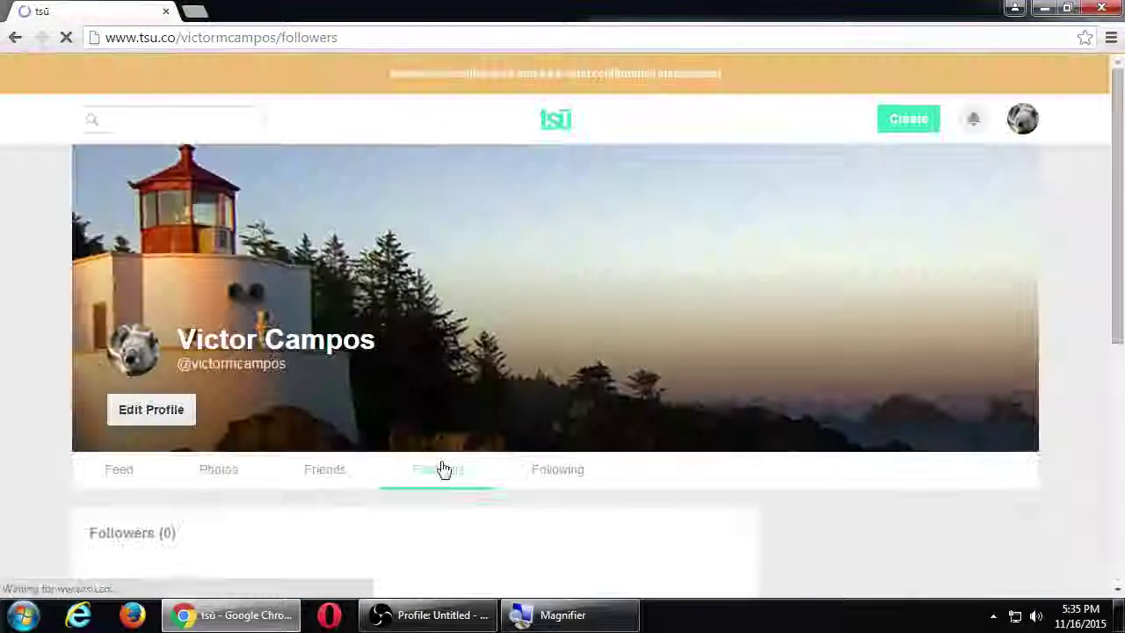
scroll(439, 467, "down", 3)
left_click(556, 211)
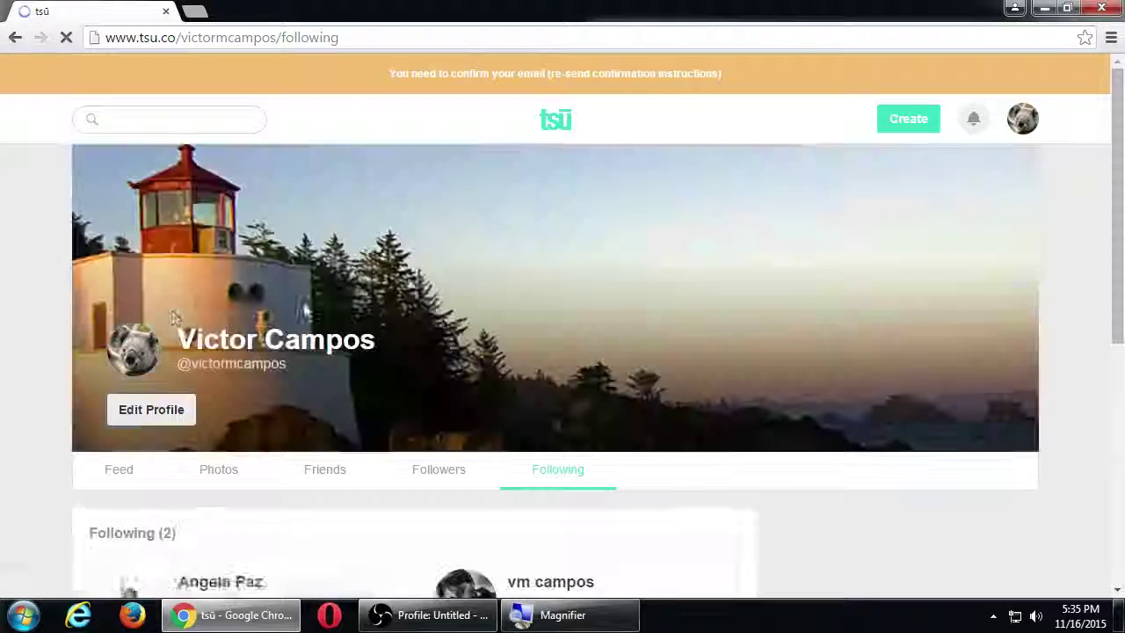
scroll(170, 310, "down", 4)
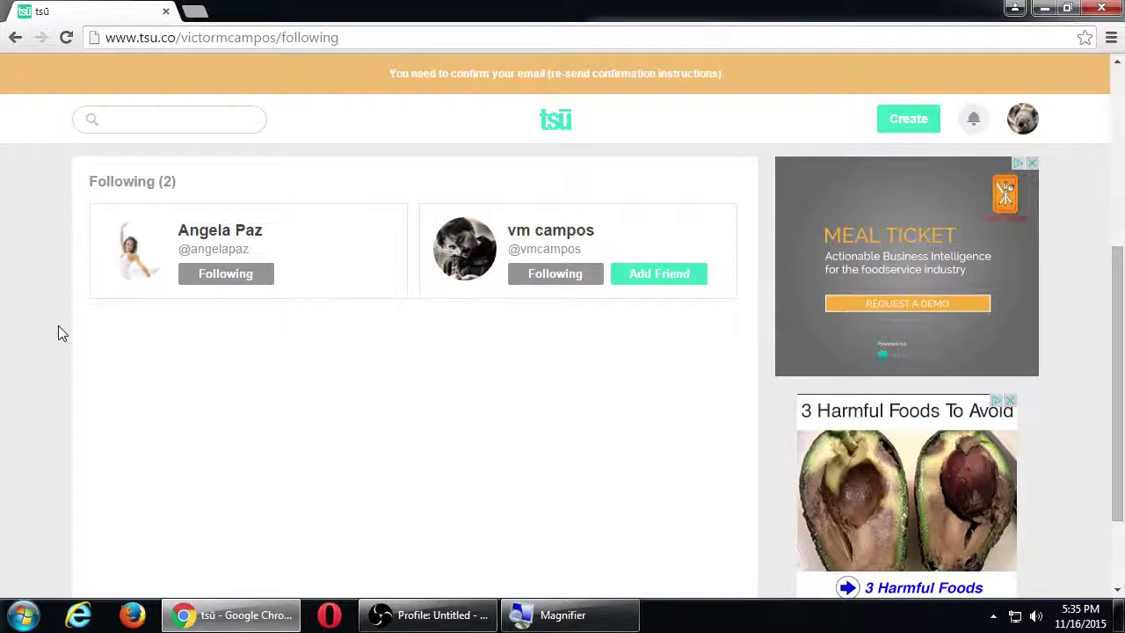
scroll(58, 332, "up", 4)
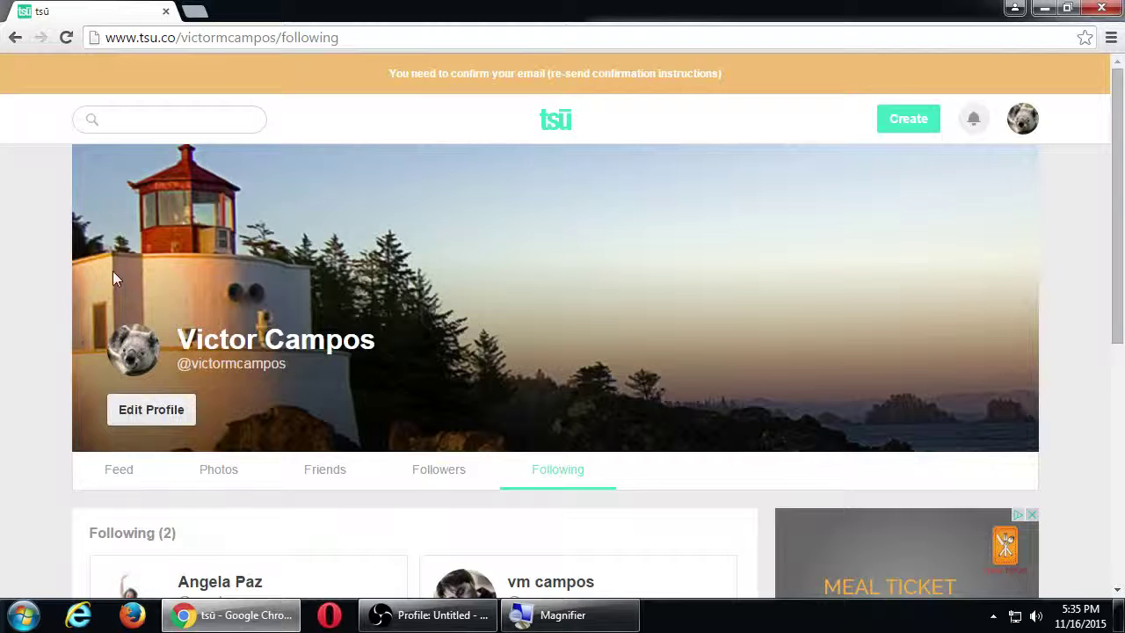
Return to the home feed and open the account's General settings
left_click(567, 127)
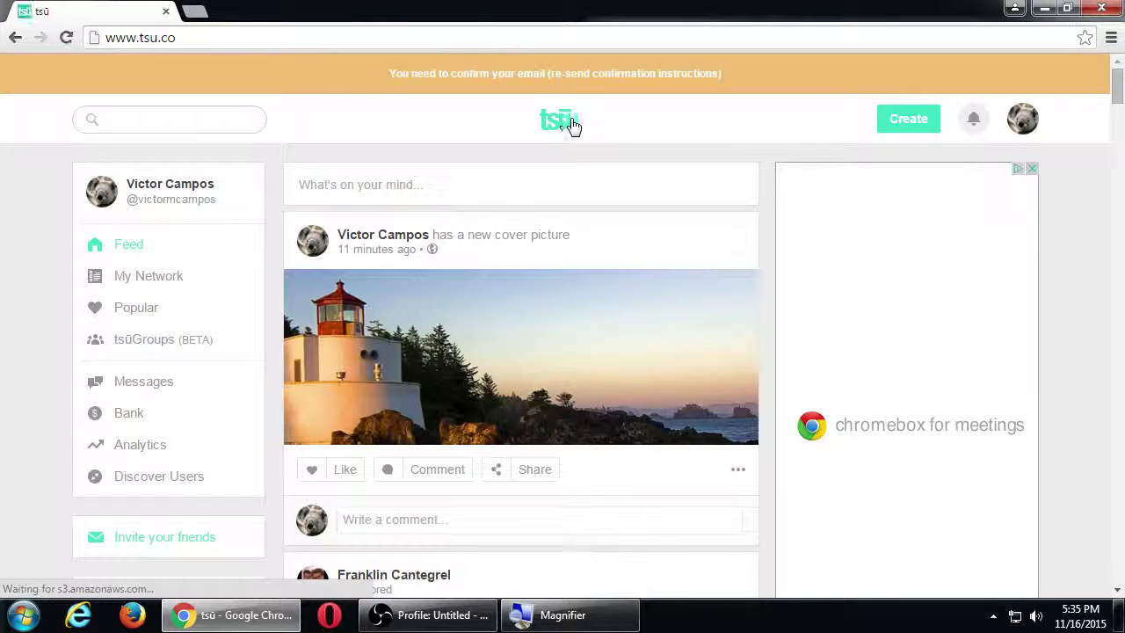
left_click(1024, 121)
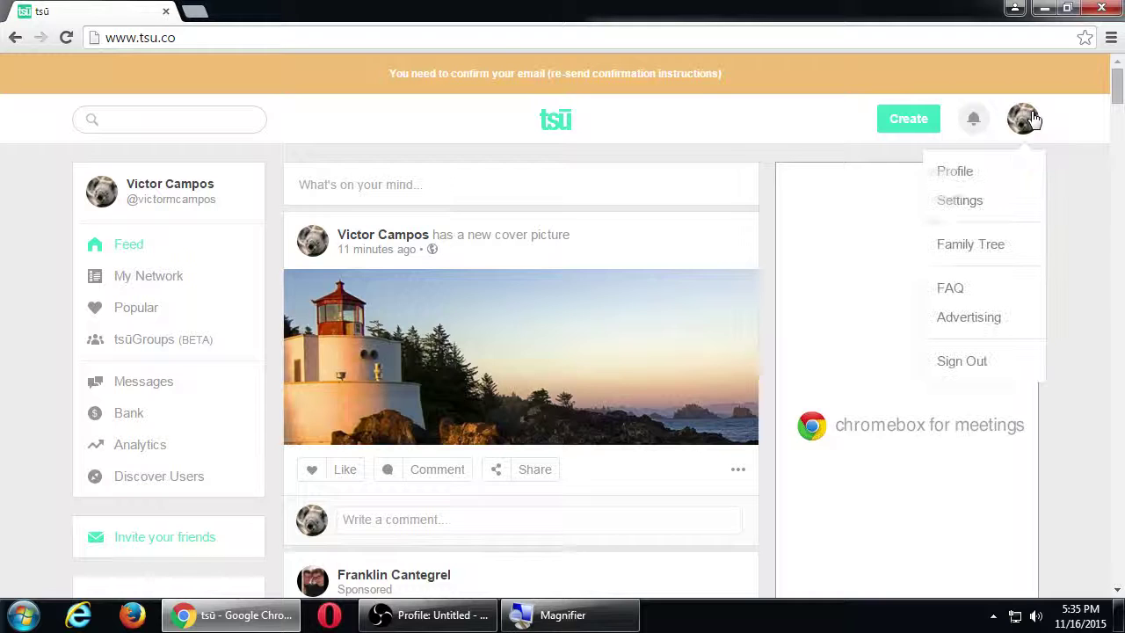
left_click(1004, 201)
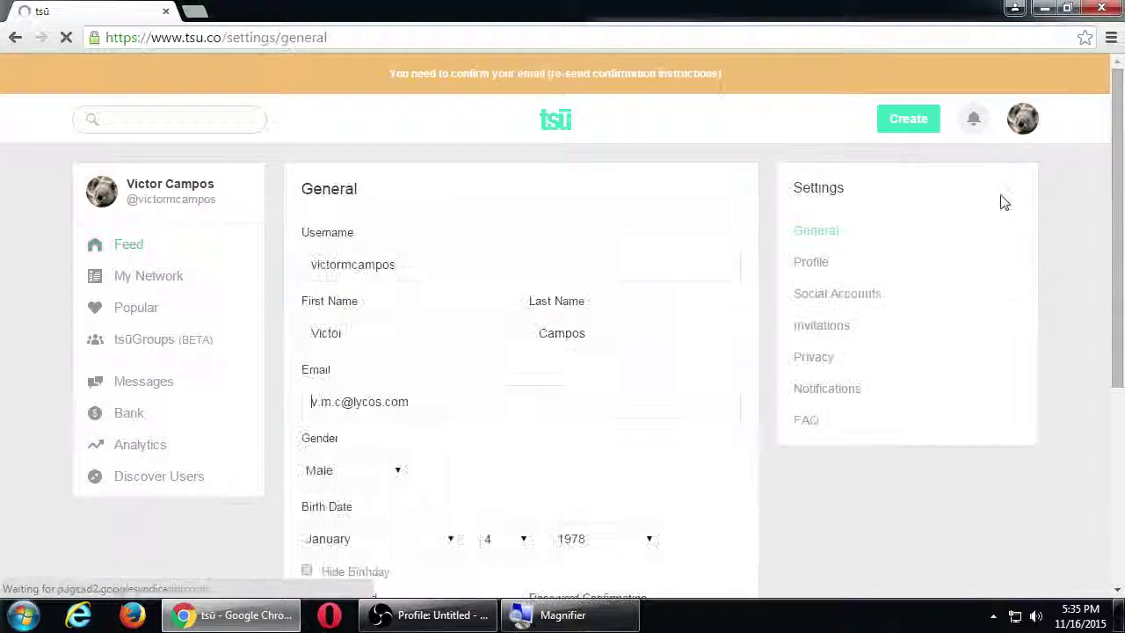
key("super+plus")
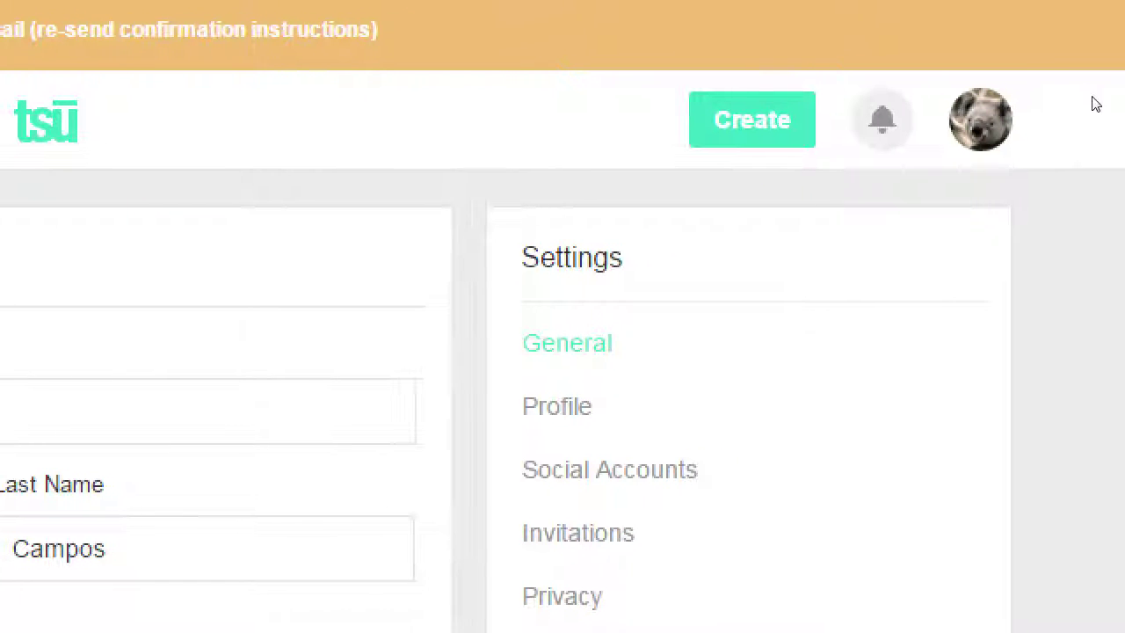
left_click(1035, 119)
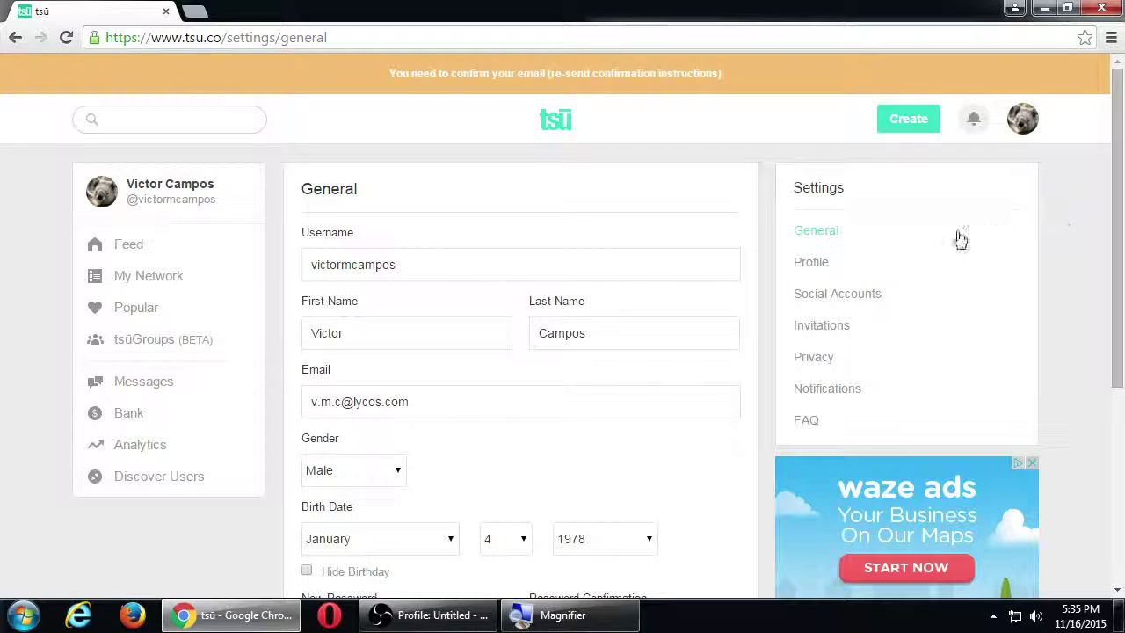
Open the Profile settings and look over the picture, bio, location and social account fields
left_click(822, 269)
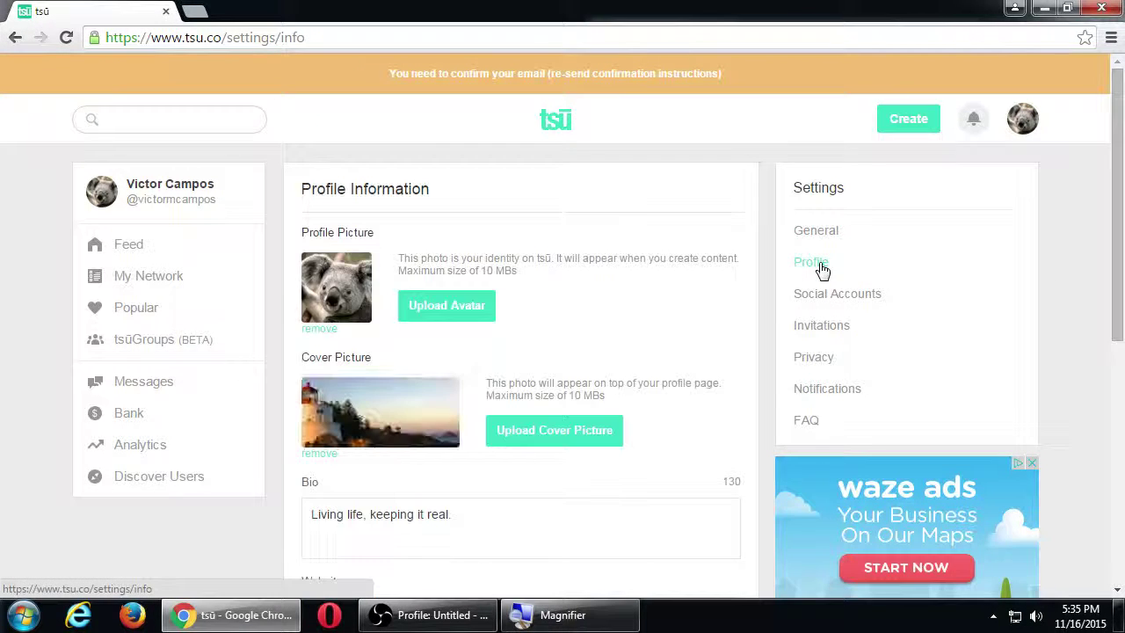
scroll(849, 275, "down", 1)
scroll(848, 275, "down", 3)
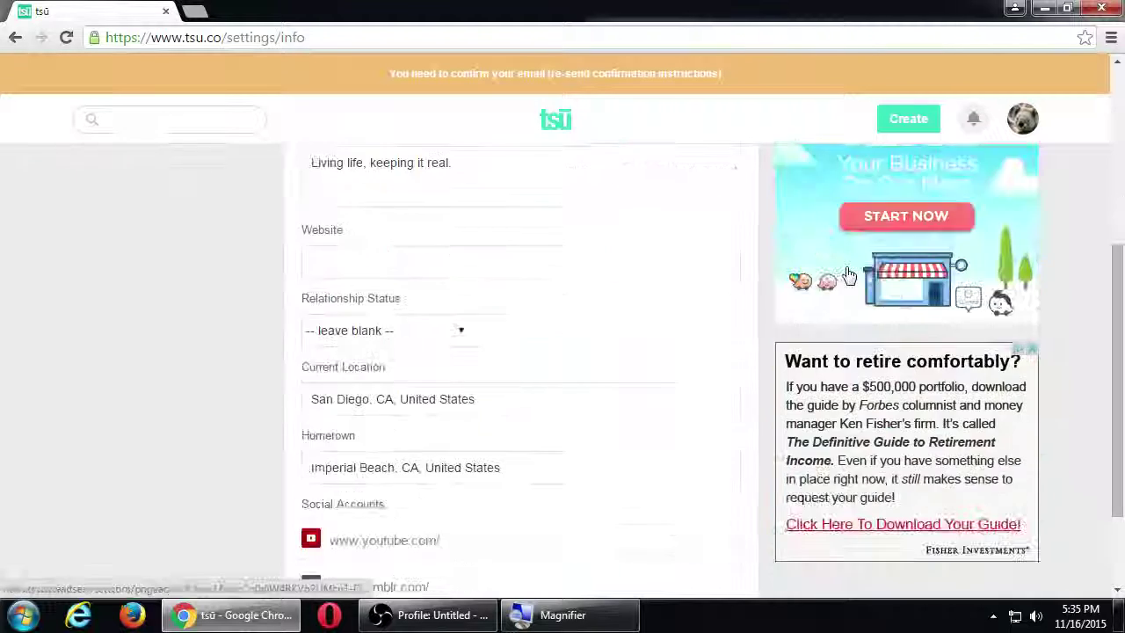
scroll(848, 273, "up", 4)
View the Social Accounts settings and the Invitations page with its share link and email invitation field
left_click(854, 299)
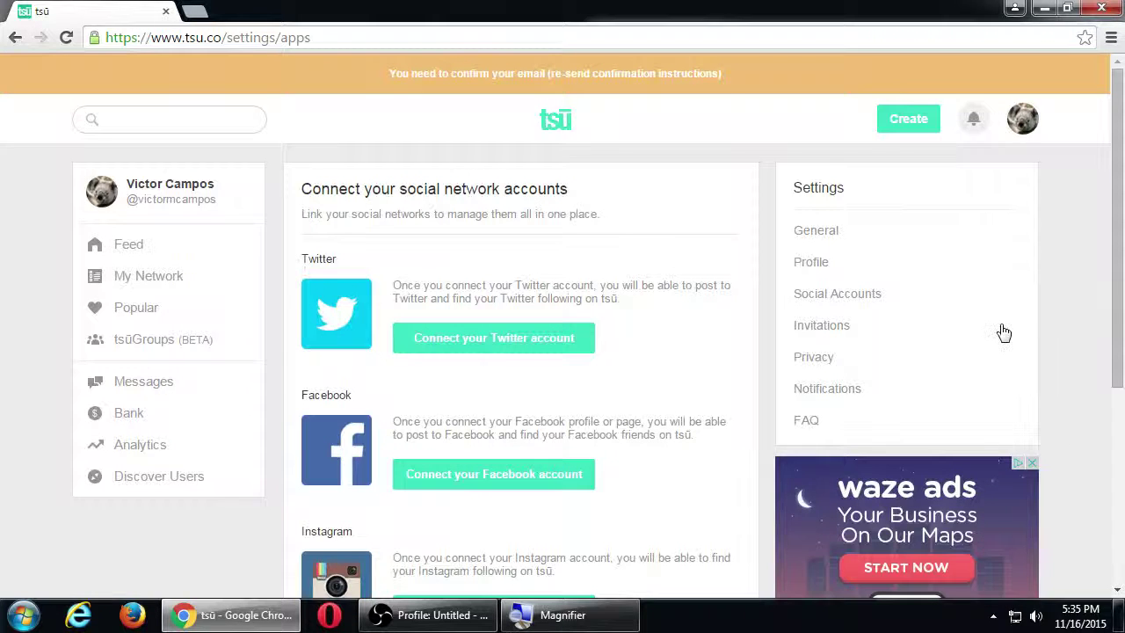
left_click(837, 331)
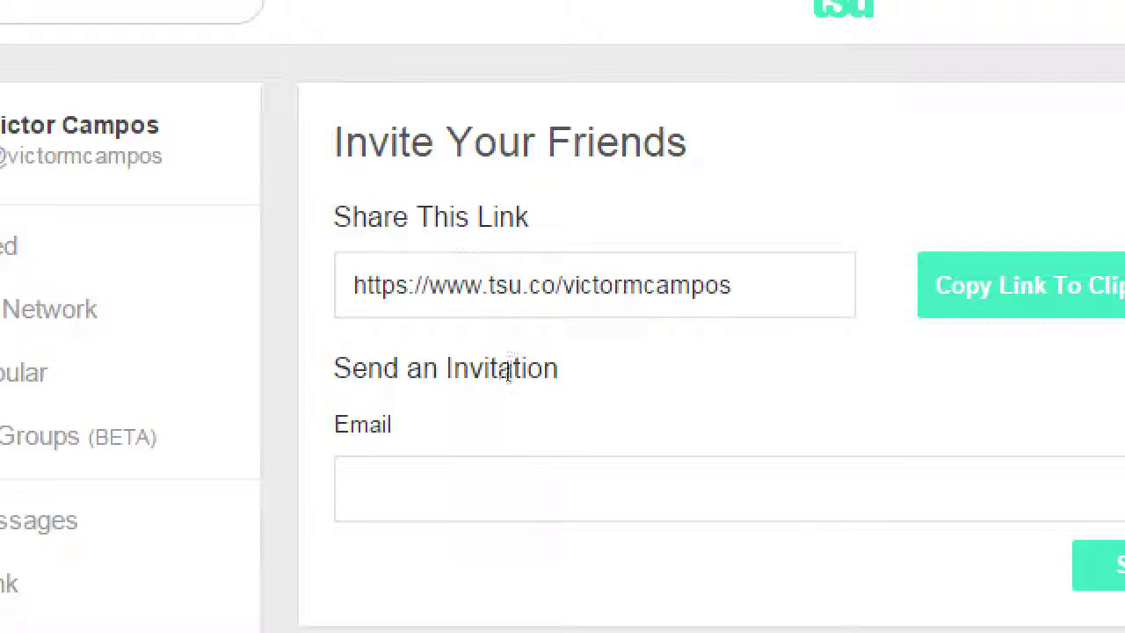
key("Tab")
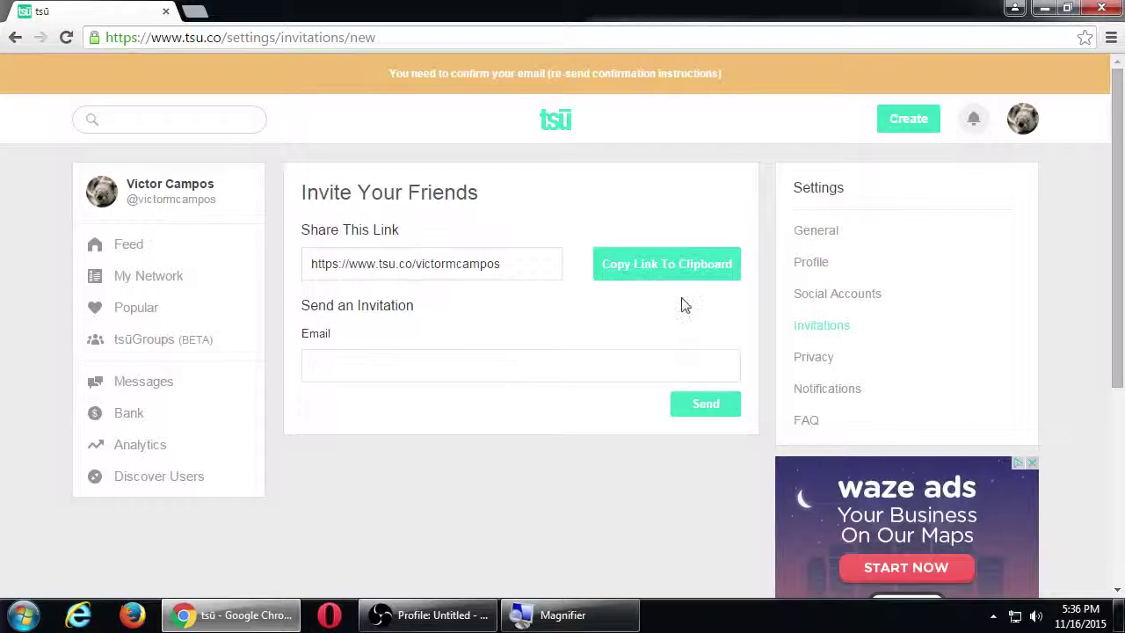
In the Privacy settings, enable the acceptance of Tsu peer-to-peer payments and update the settings
left_click(811, 359)
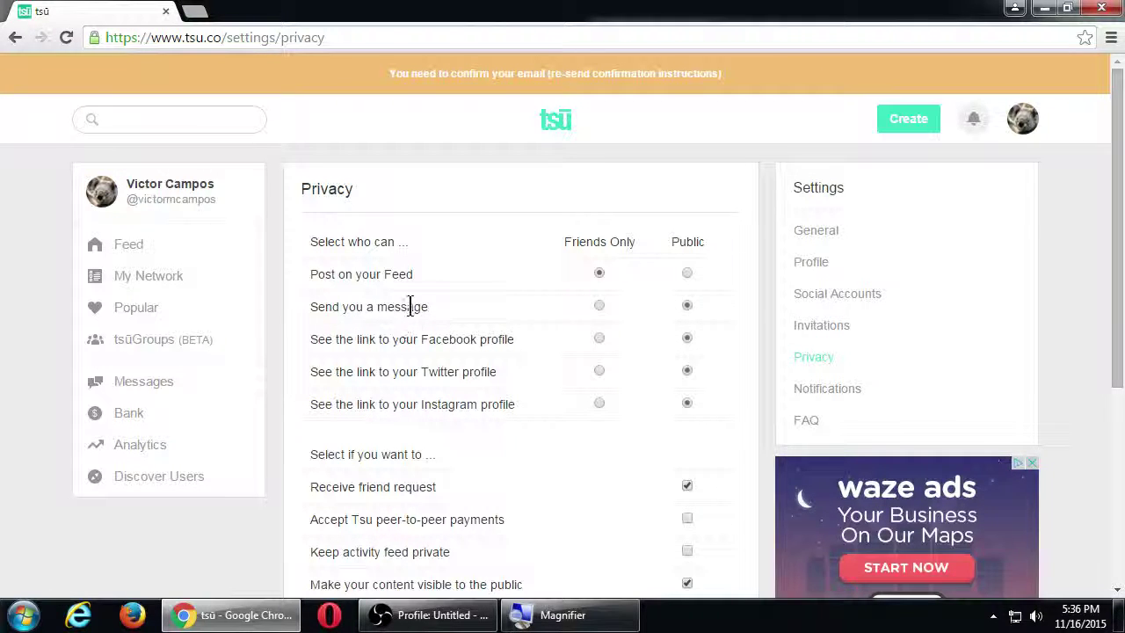
scroll(410, 308, "down", 2)
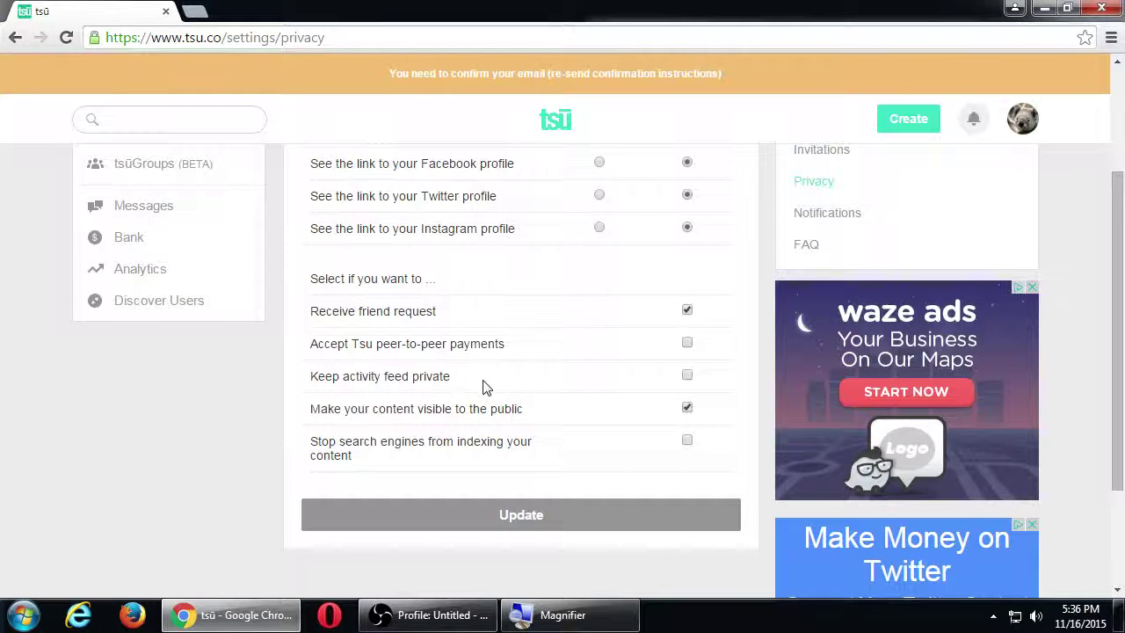
scroll(485, 384, "up", 2)
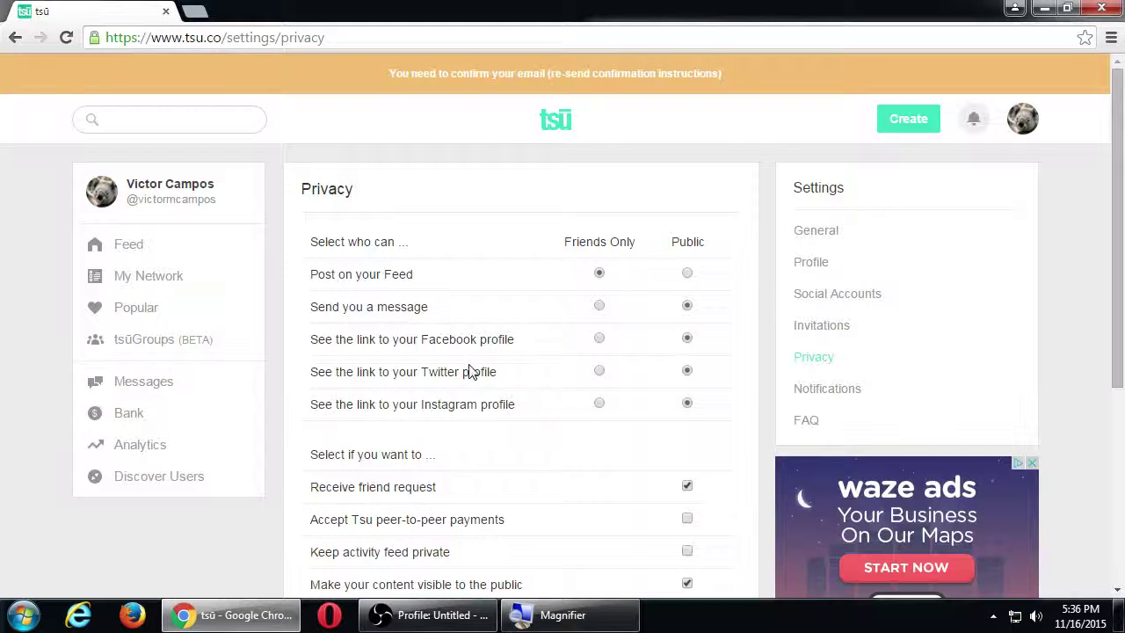
scroll(530, 316, "down", 1)
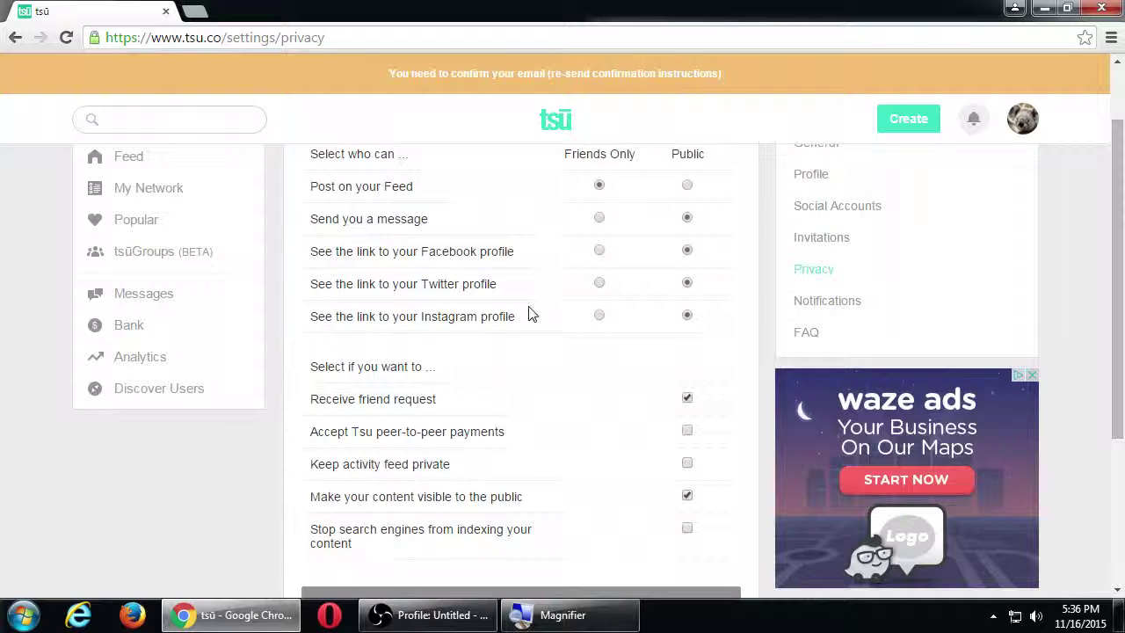
scroll(531, 317, "down", 1)
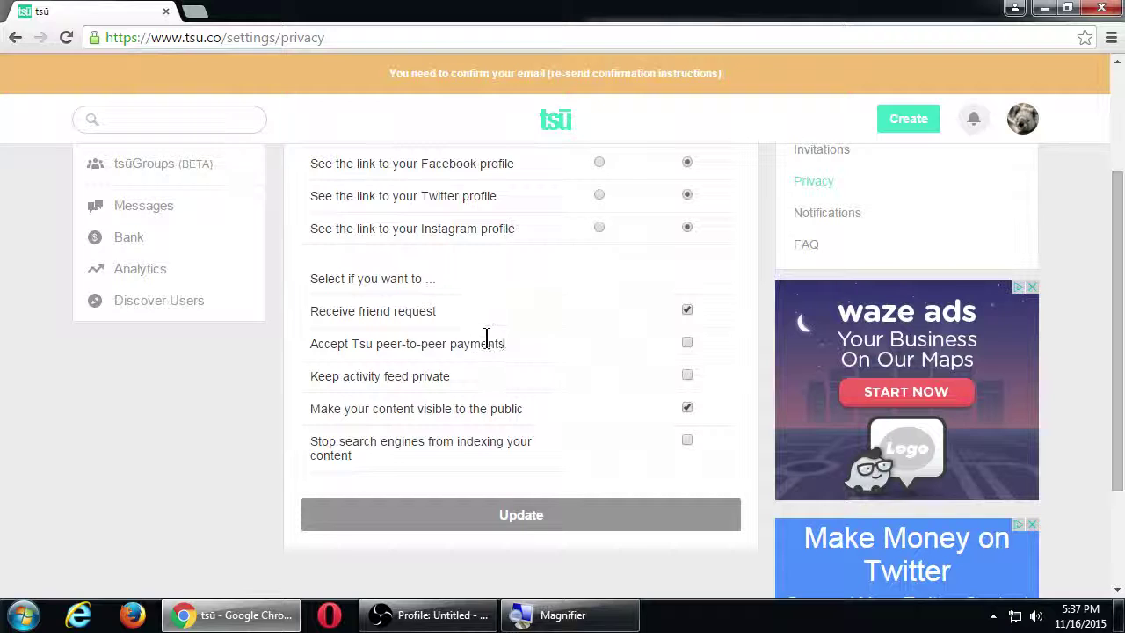
left_click(687, 343)
left_click(655, 510)
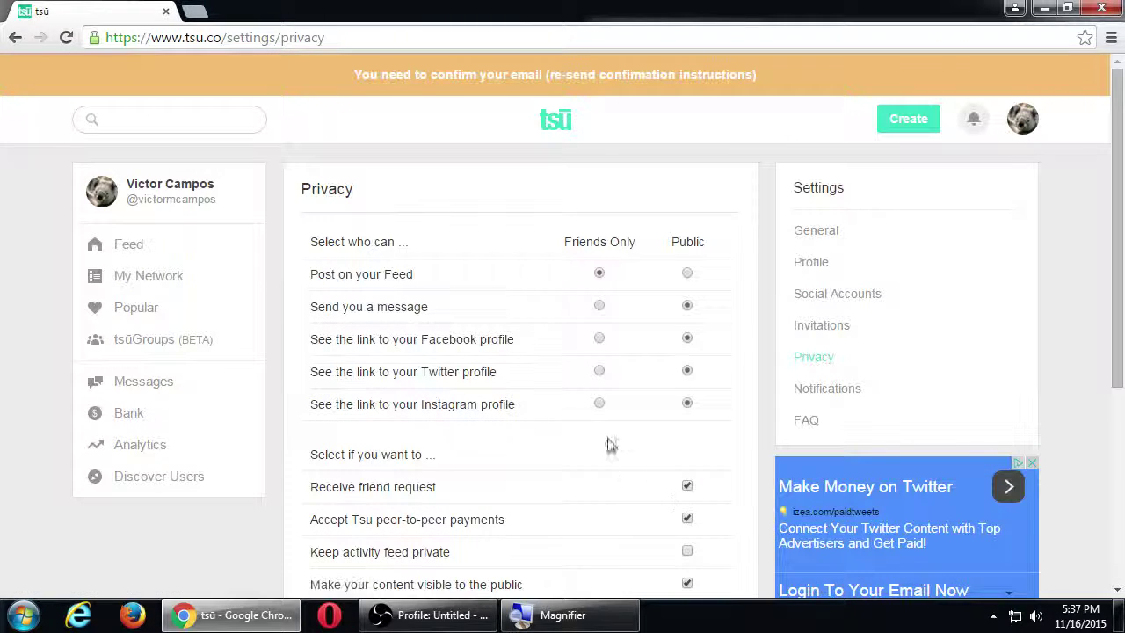
Review the remaining privacy options on activity feed and content visibility, and open the Notifications settings
scroll(602, 466, "down", 2)
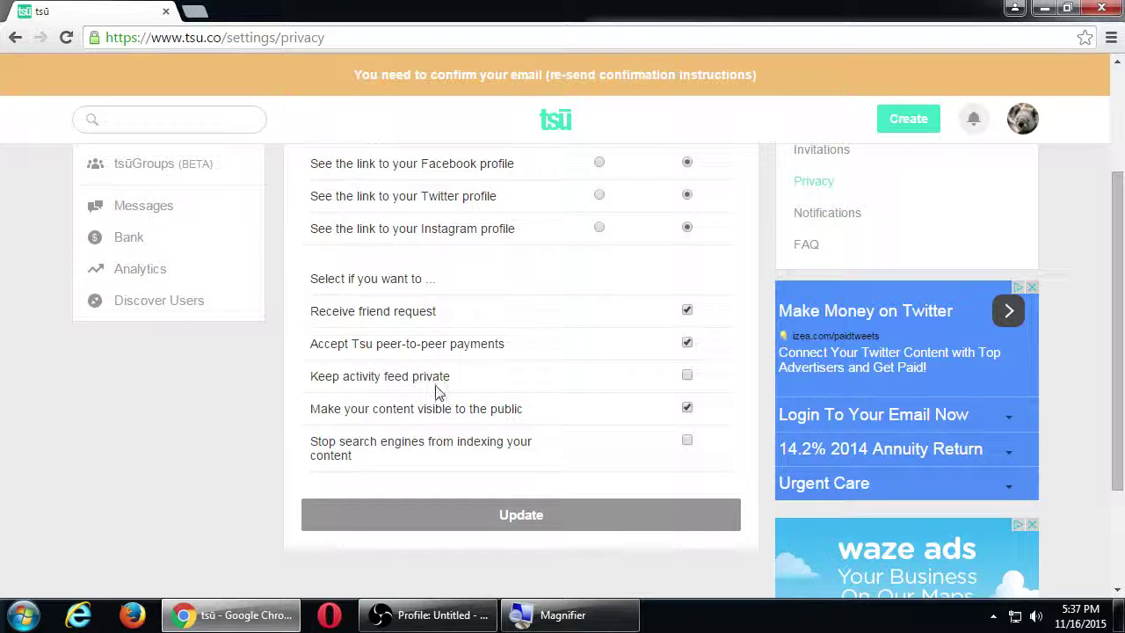
key("super+plus")
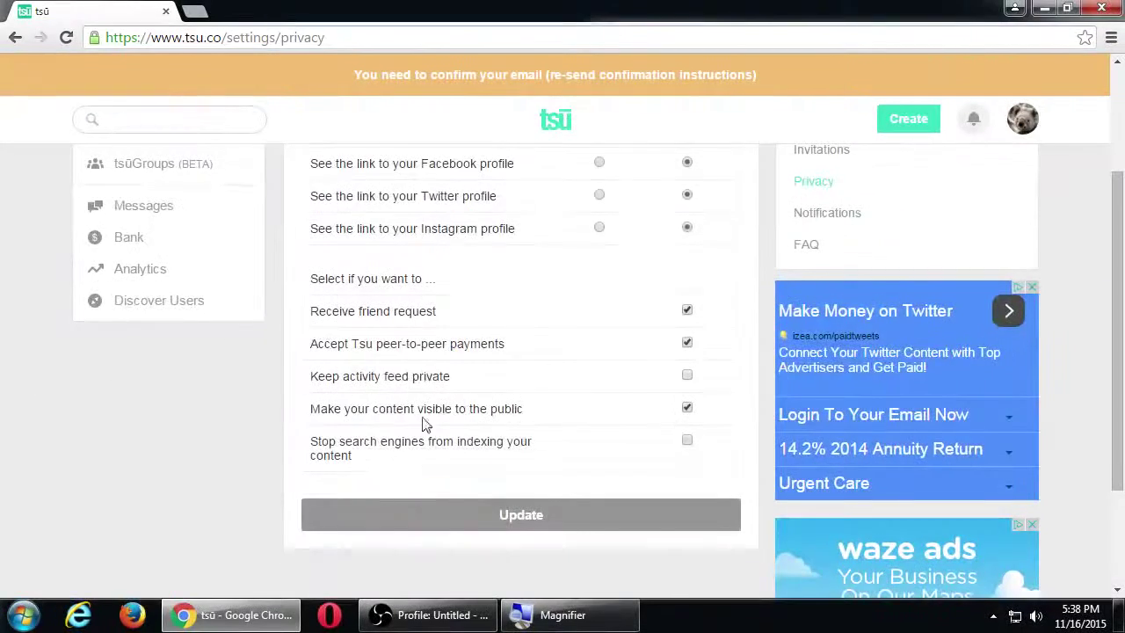
scroll(421, 376, "up", 2)
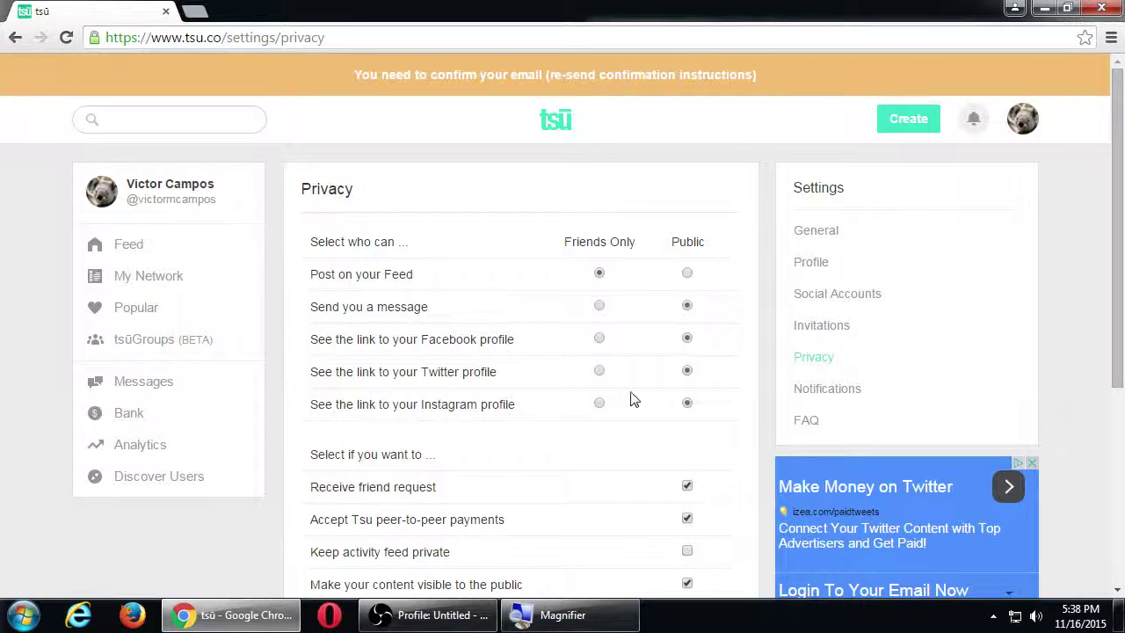
left_click(806, 393)
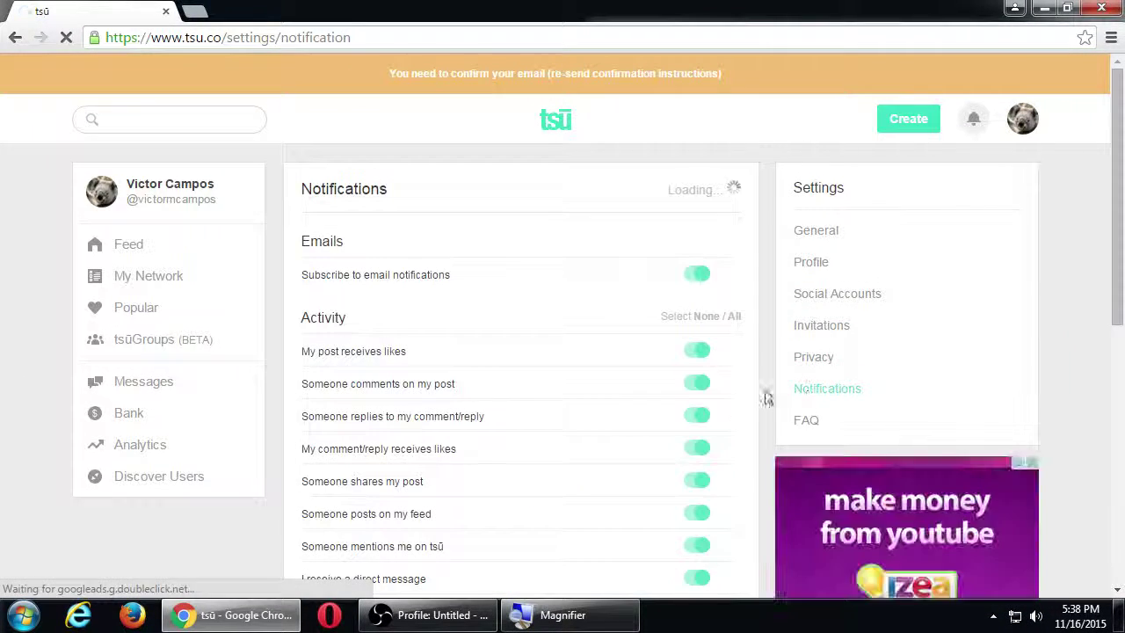
Look over the Notifications settings for emails, activity, connections and groups
scroll(730, 414, "down", 2)
scroll(730, 411, "down", 2)
scroll(729, 410, "up", 5)
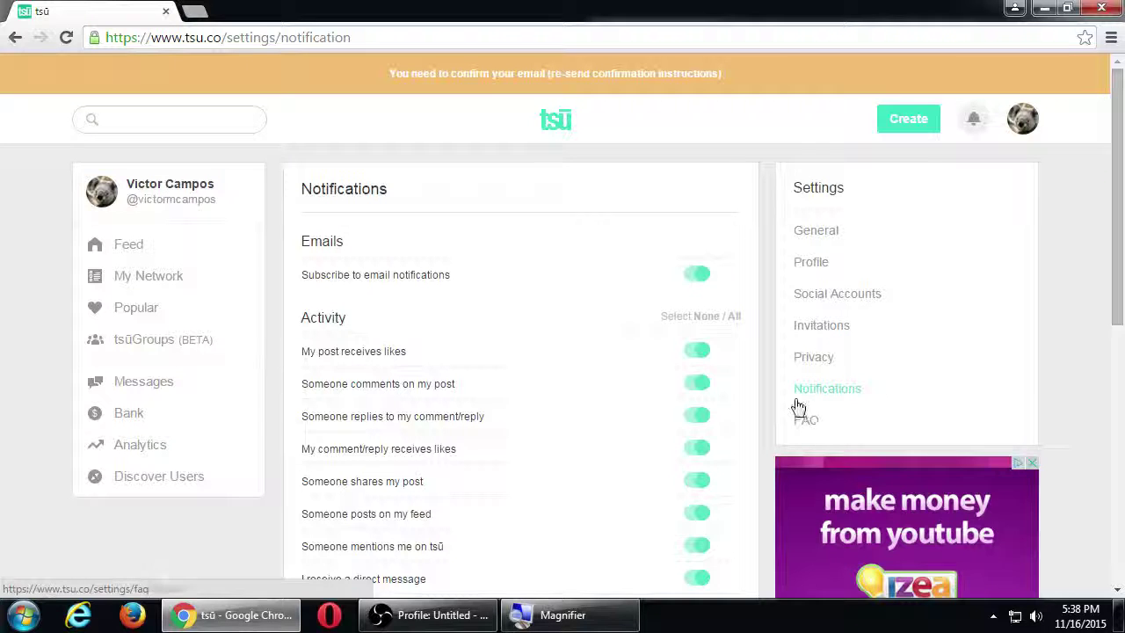
scroll(666, 402, "down", 4)
scroll(655, 396, "down", 3)
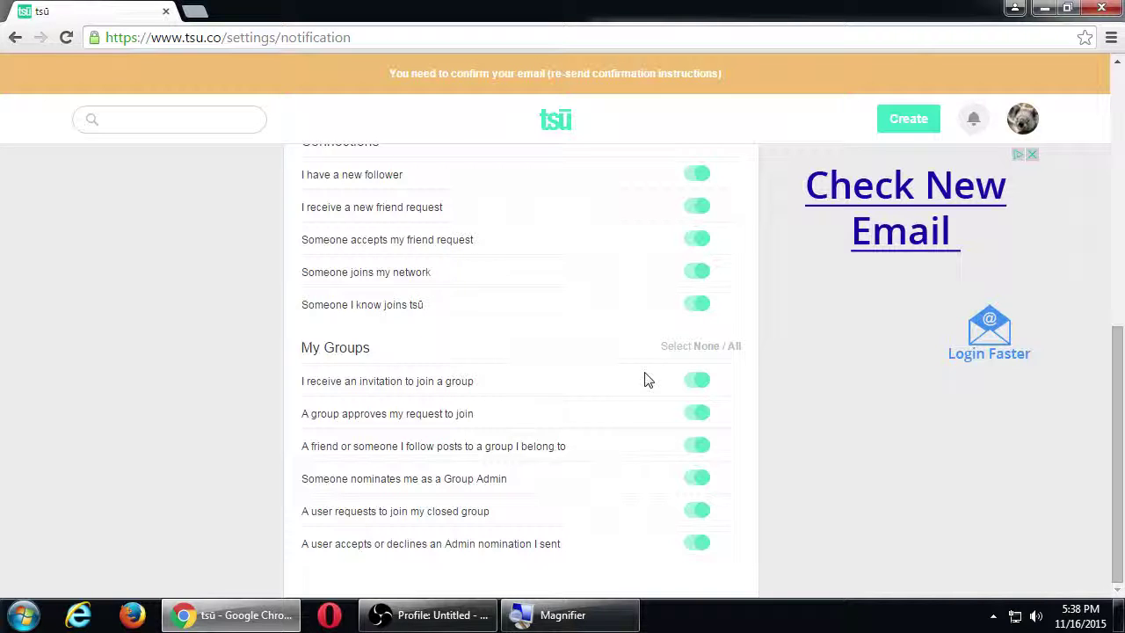
scroll(645, 380, "up", 1)
scroll(644, 379, "down", 1)
scroll(644, 380, "up", 5)
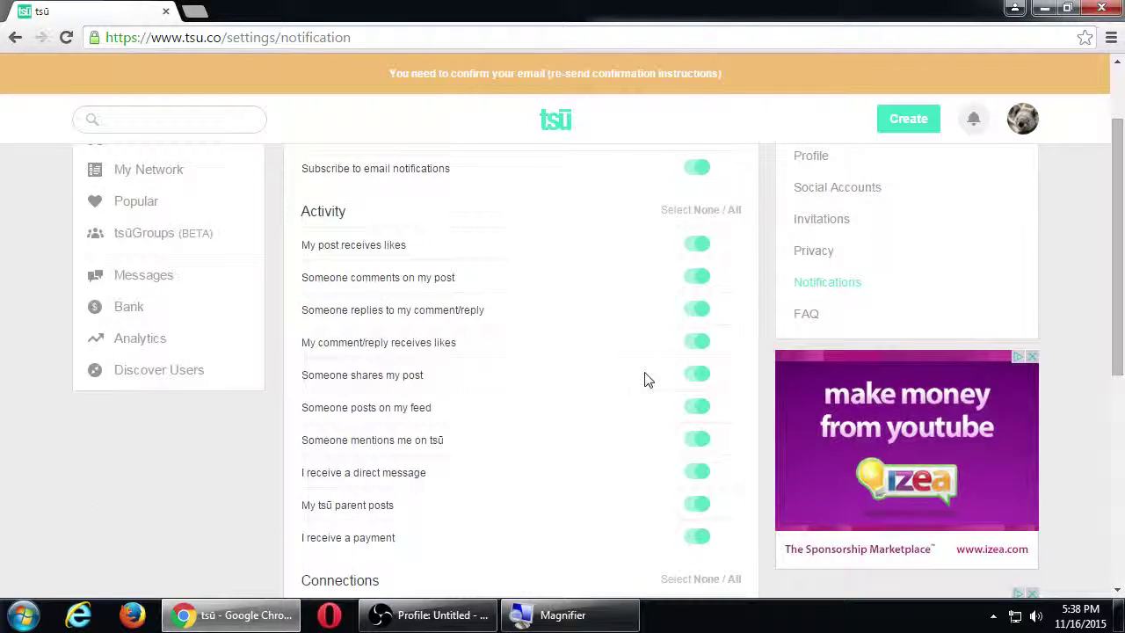
scroll(645, 379, "up", 1)
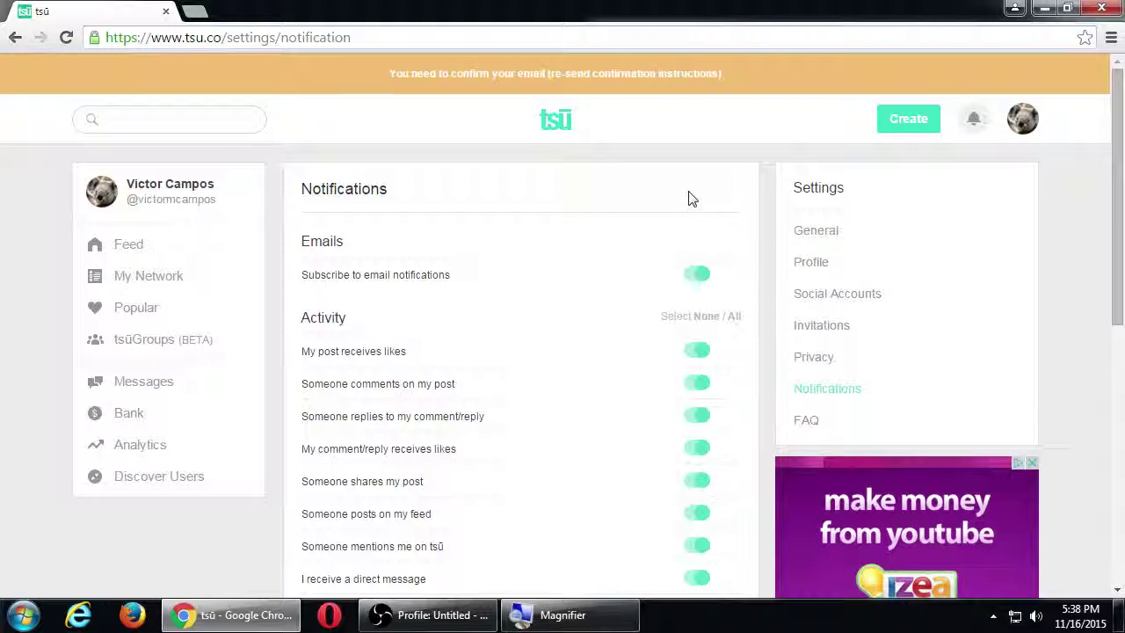
Open the FAQ page from the settings and look through its question categories down to the Contact section
left_click(807, 424)
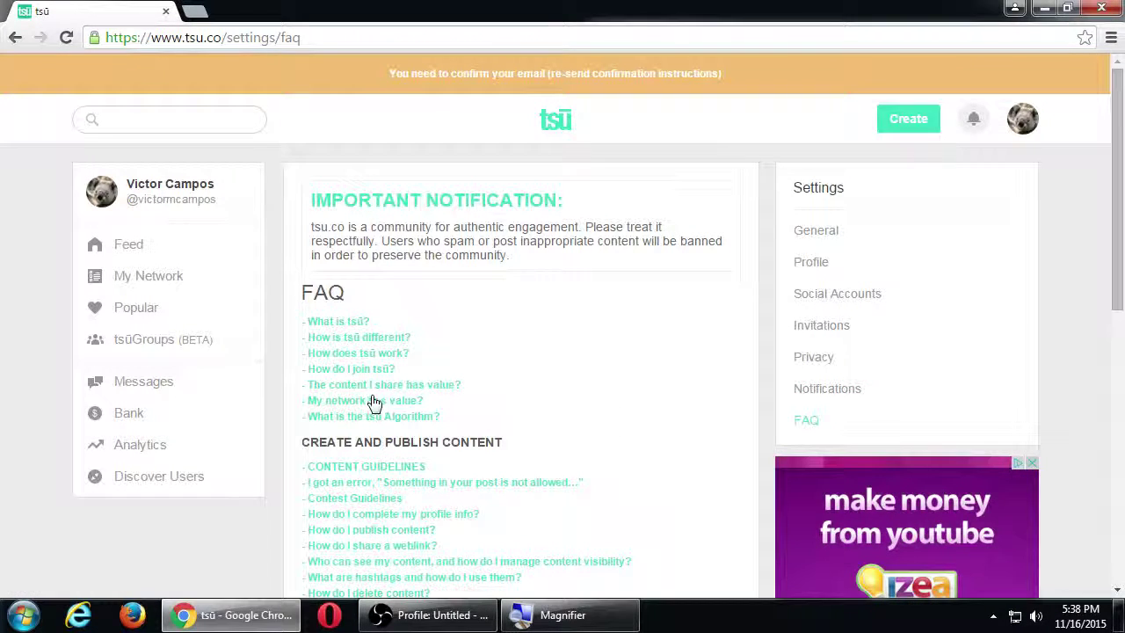
scroll(524, 476, "down", 1)
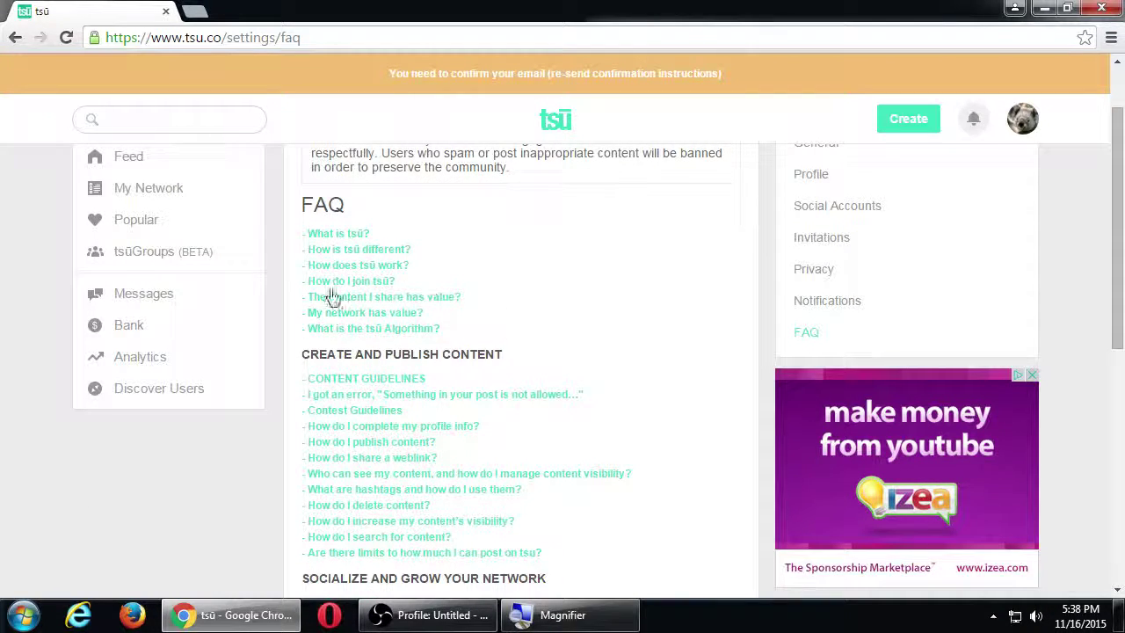
scroll(568, 343, "down", 7)
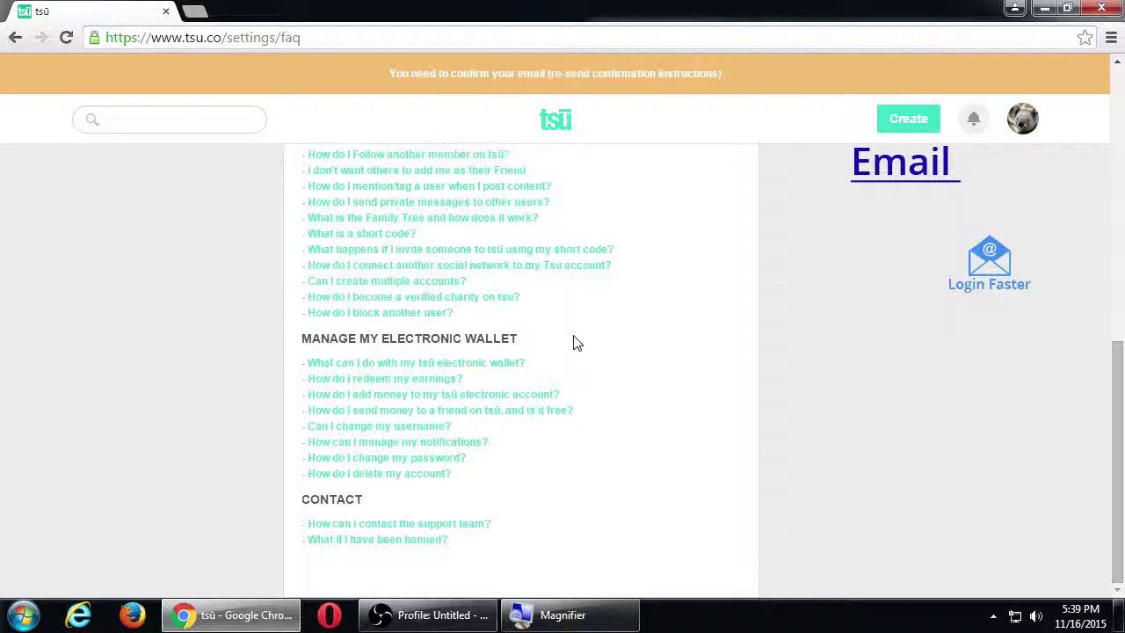
scroll(573, 343, "up", 8)
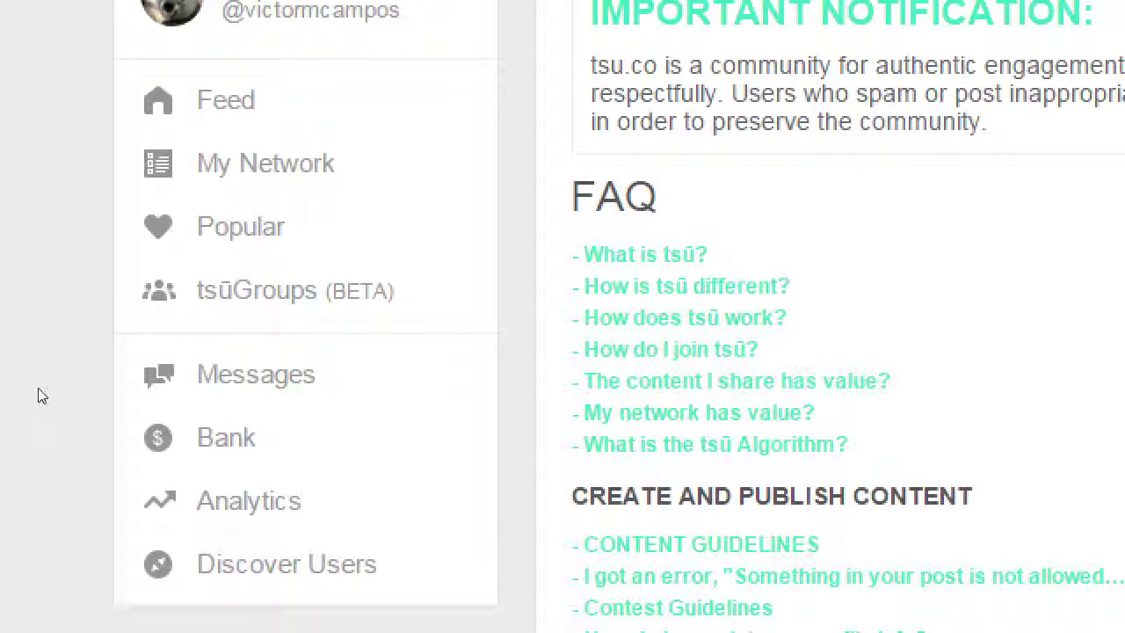
Open the Bank page, skim the Monetization Service and Electronic Wallet Terms to the end and accept them
left_click(136, 420)
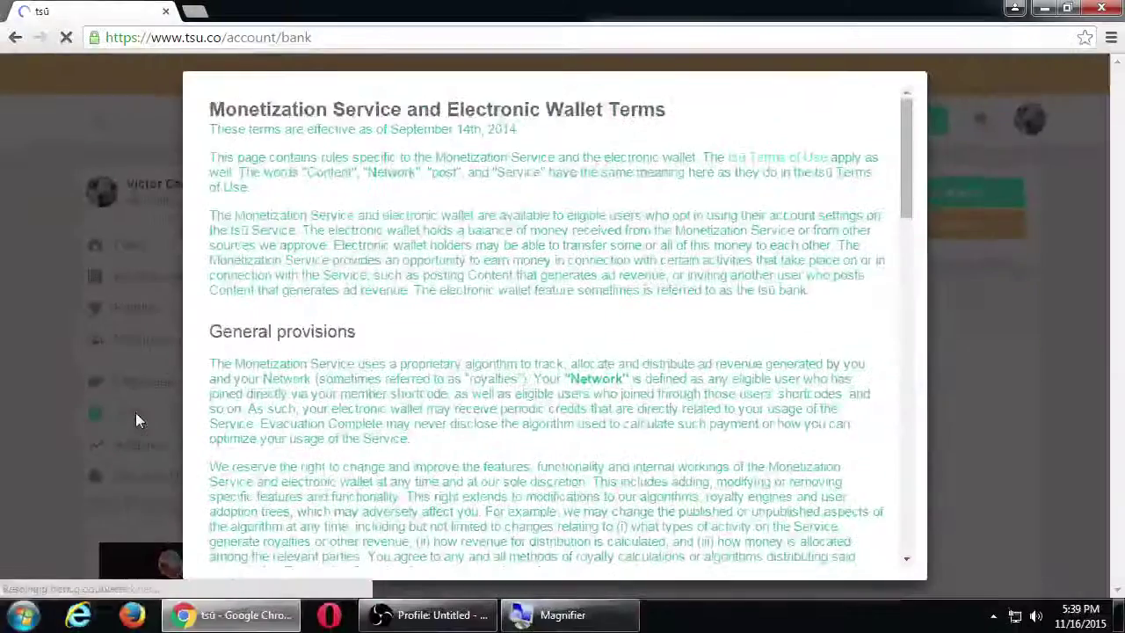
scroll(426, 347, "down", 2)
scroll(426, 347, "down", 15)
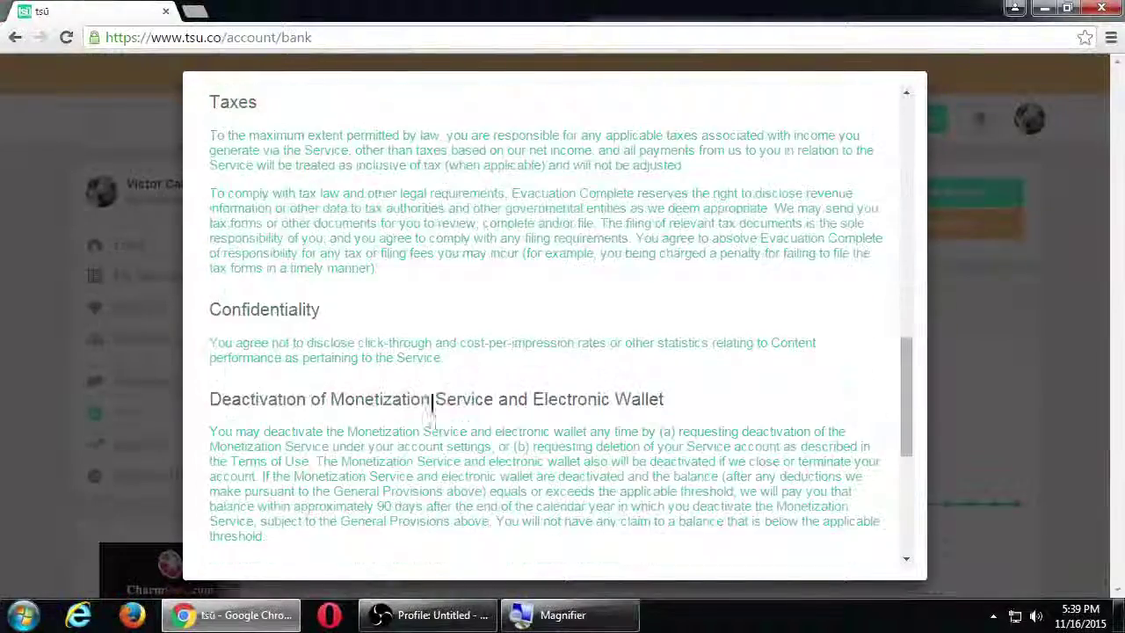
scroll(429, 403, "up", 15)
scroll(426, 400, "up", 8)
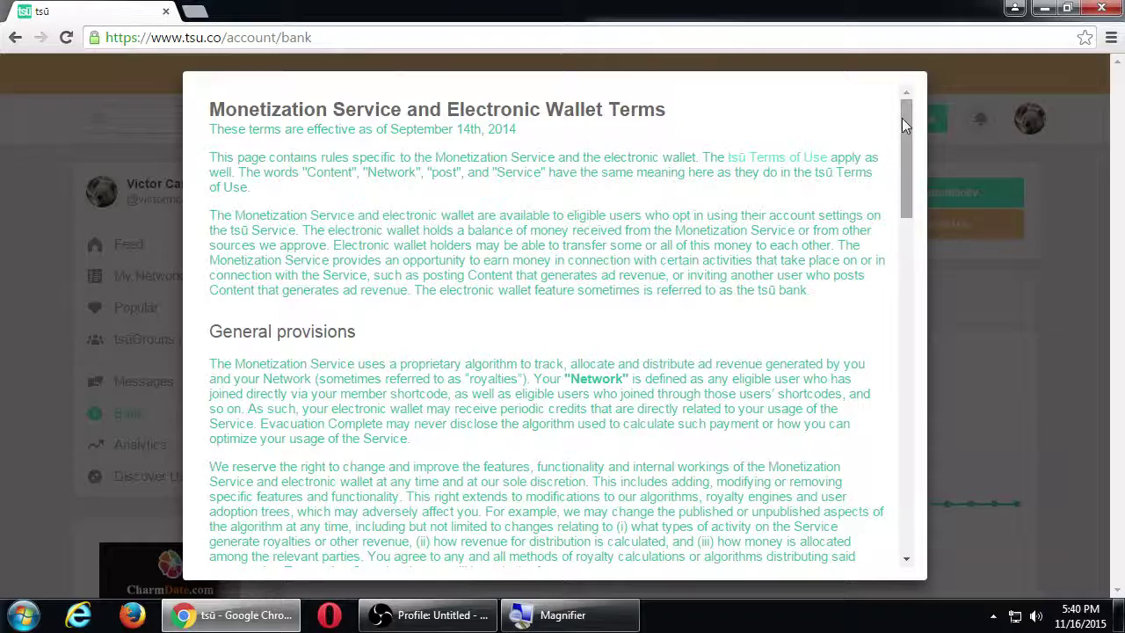
left_click_drag(902, 118, 862, 508)
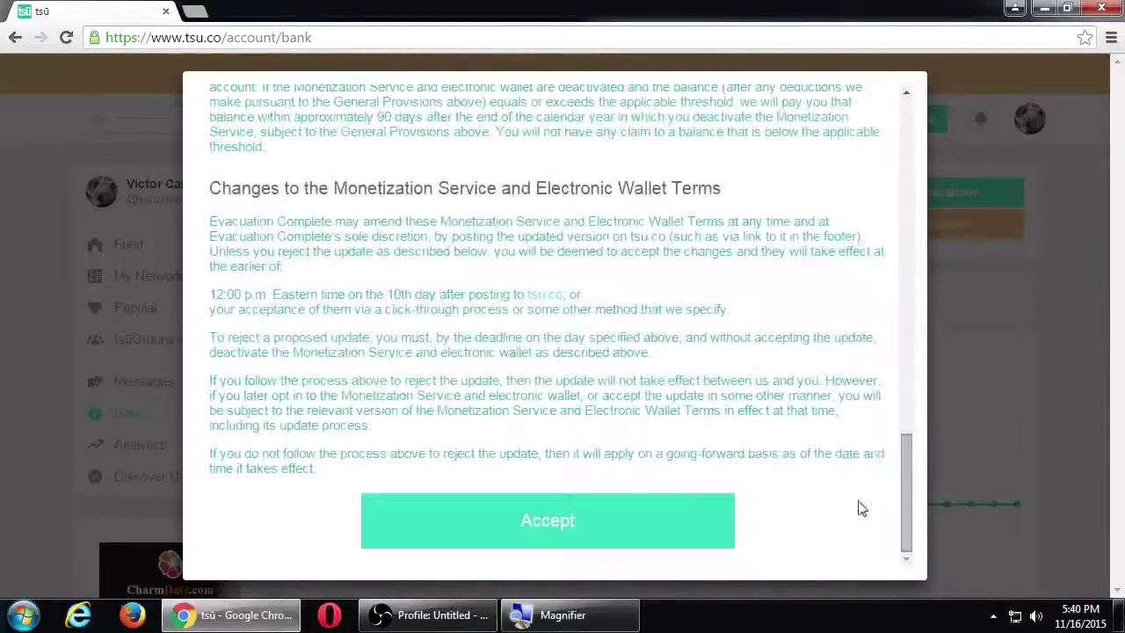
left_click(586, 526)
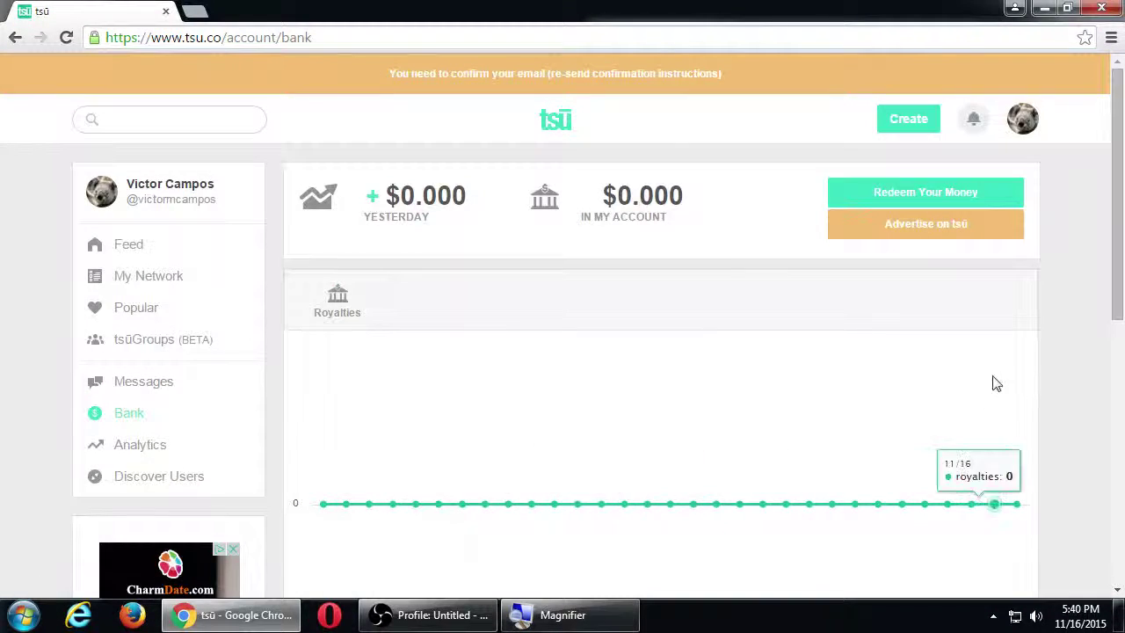
Look over the Bank page's royalties chart, recent history and account balance
scroll(595, 378, "down", 4)
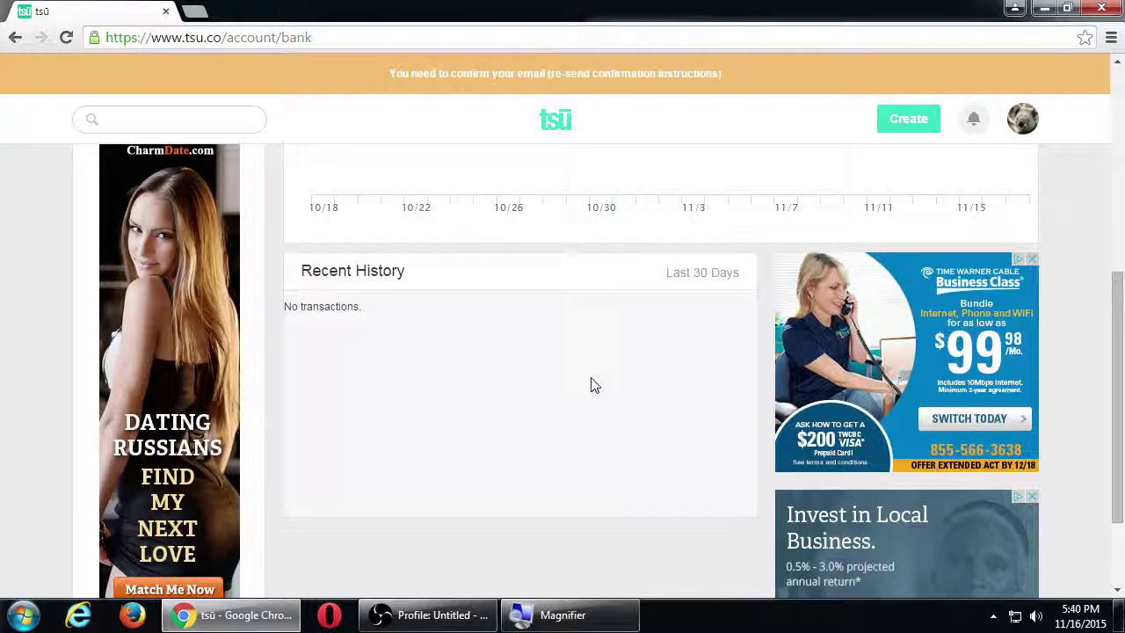
scroll(592, 384, "down", 1)
scroll(591, 384, "up", 5)
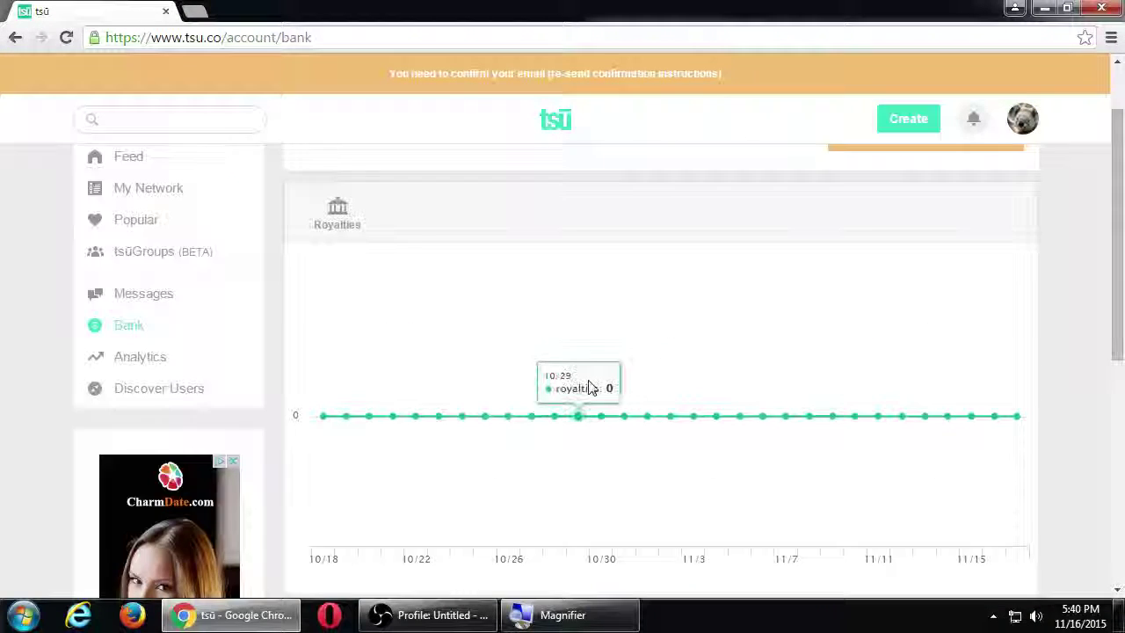
scroll(591, 388, "up", 1)
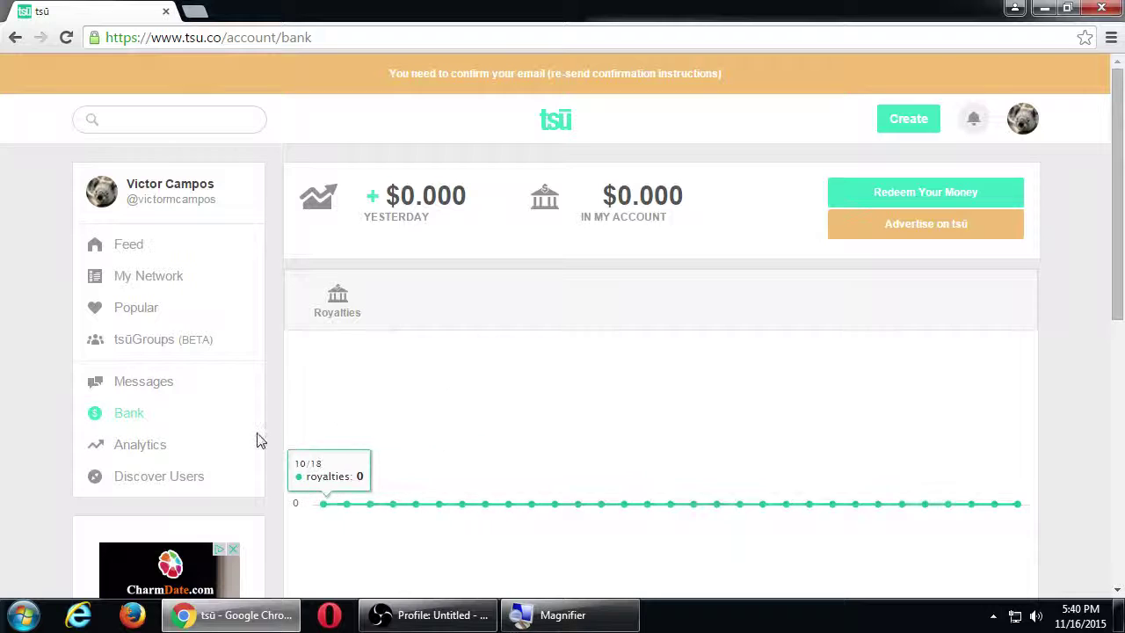
Open the Analytics page, agree to follow the community guidelines and continue to the dashboard
left_click(174, 454)
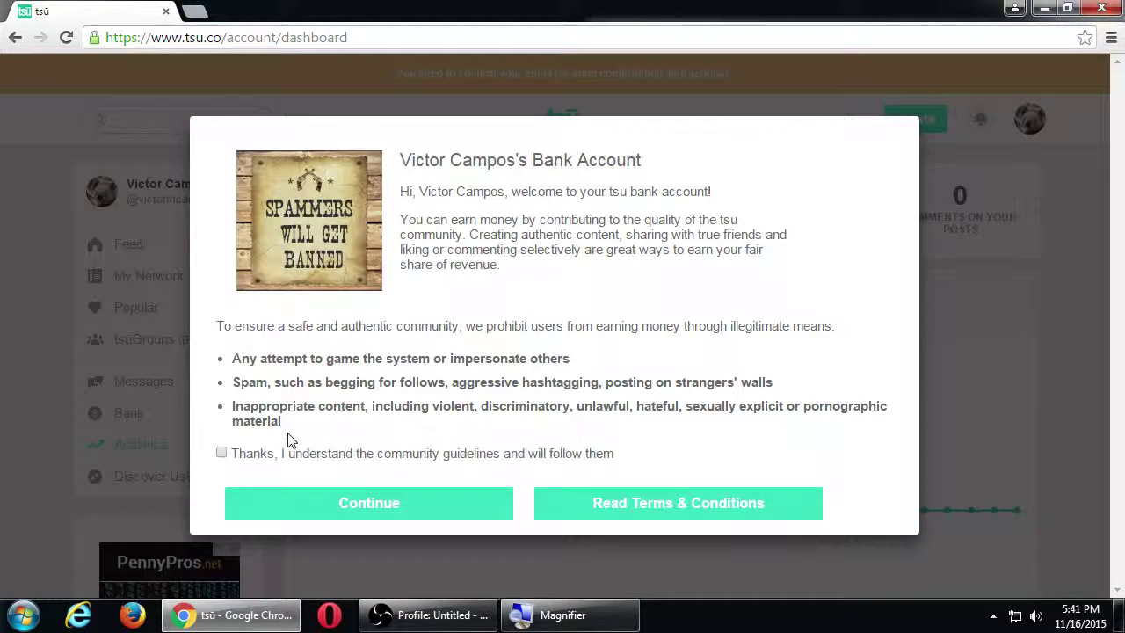
left_click(222, 454)
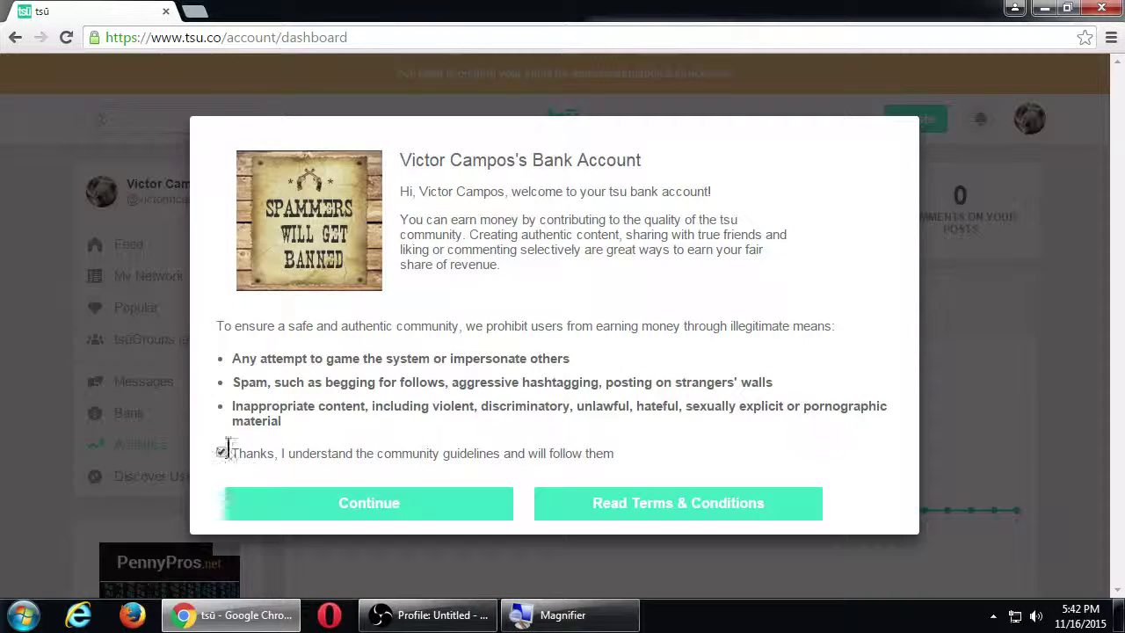
left_click(383, 501)
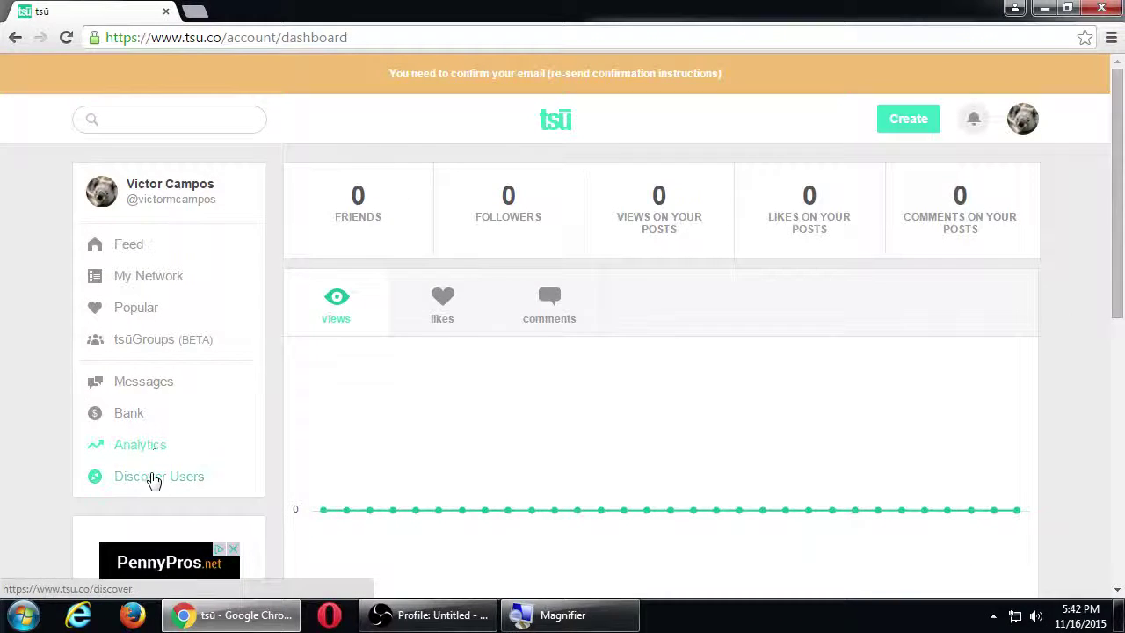
Open the Discover Users page and browse the suggested accounts to follow
left_click(154, 499)
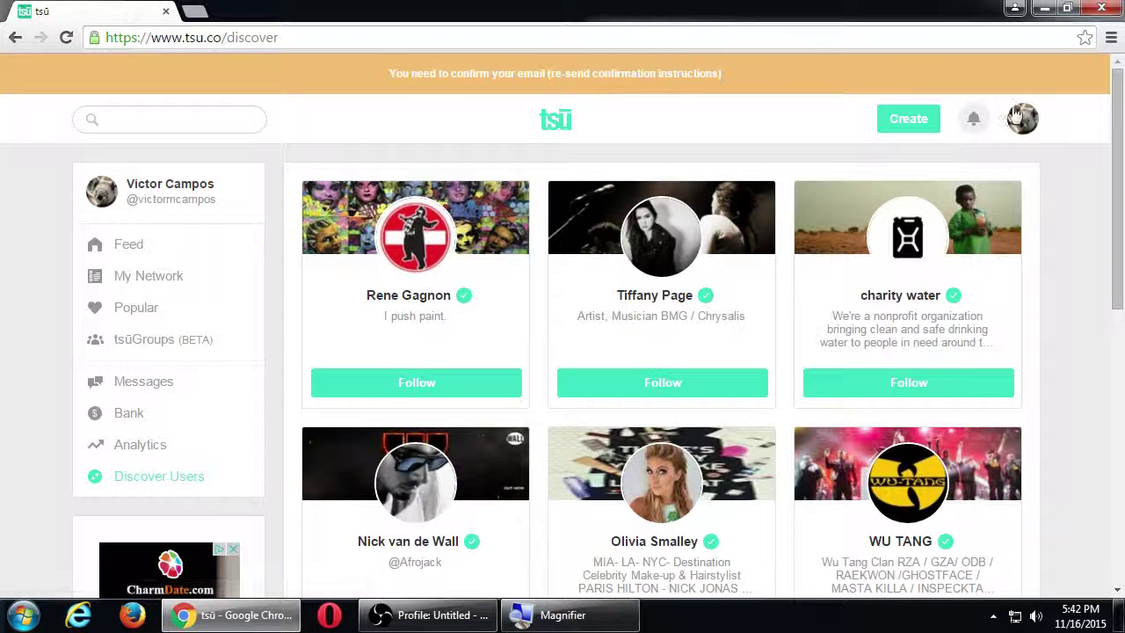
scroll(1028, 244, "down", 2)
scroll(1027, 243, "up", 2)
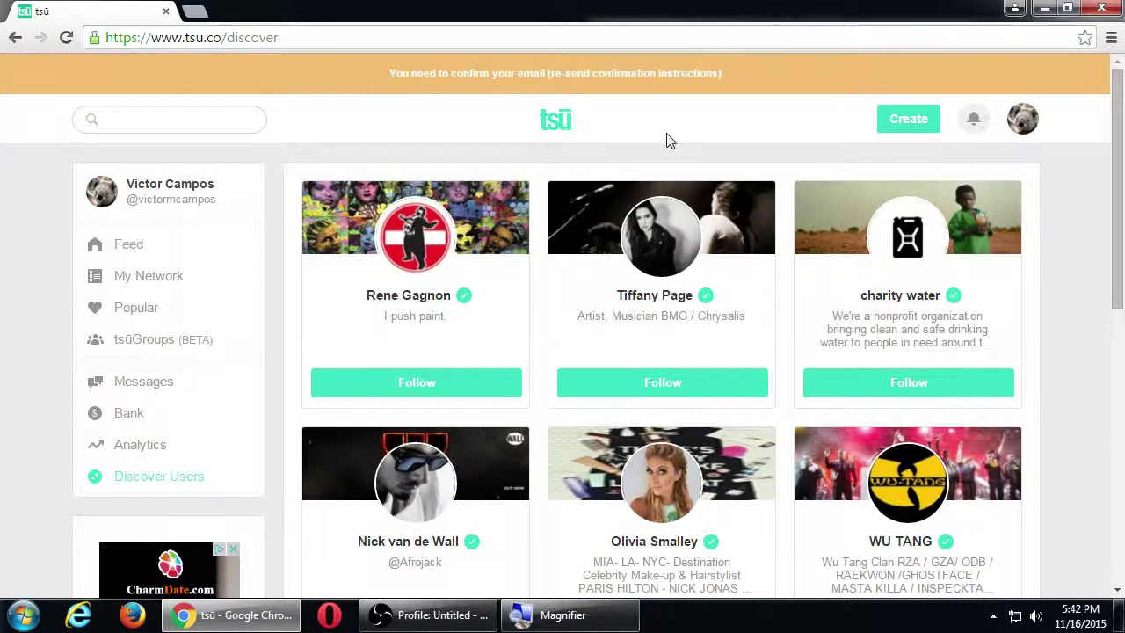
scroll(1020, 309, "down", 3)
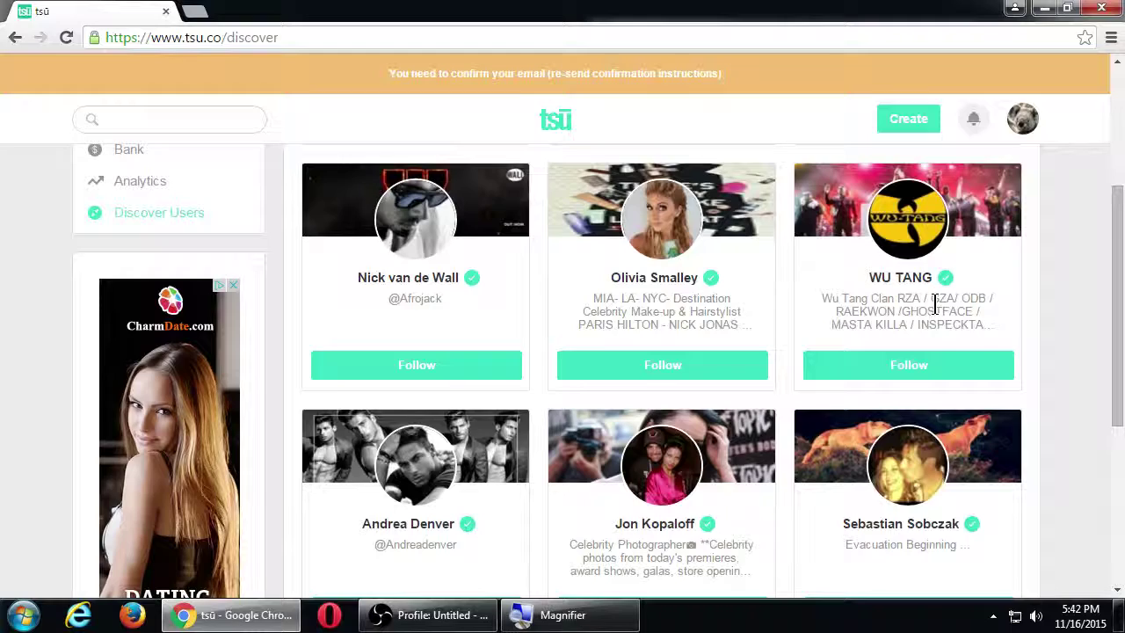
scroll(944, 269, "down", 4)
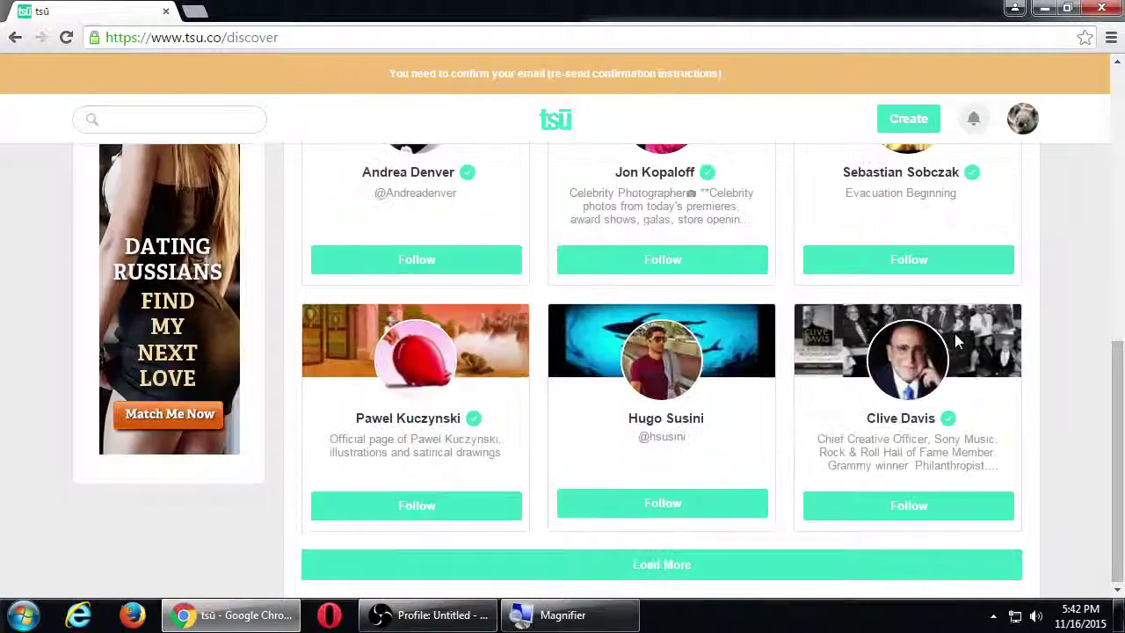
scroll(991, 300, "up", 6)
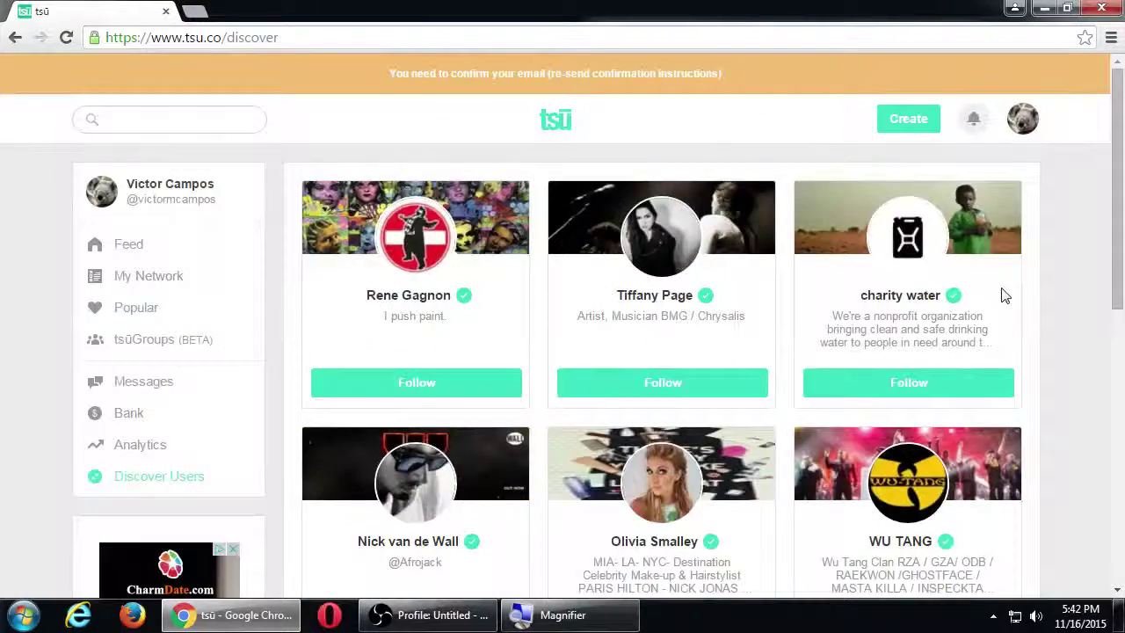
Open the FAQ, search the page for "follow" and expand the question about the difference between Friends and Followers
left_click(1022, 123)
left_click(978, 285)
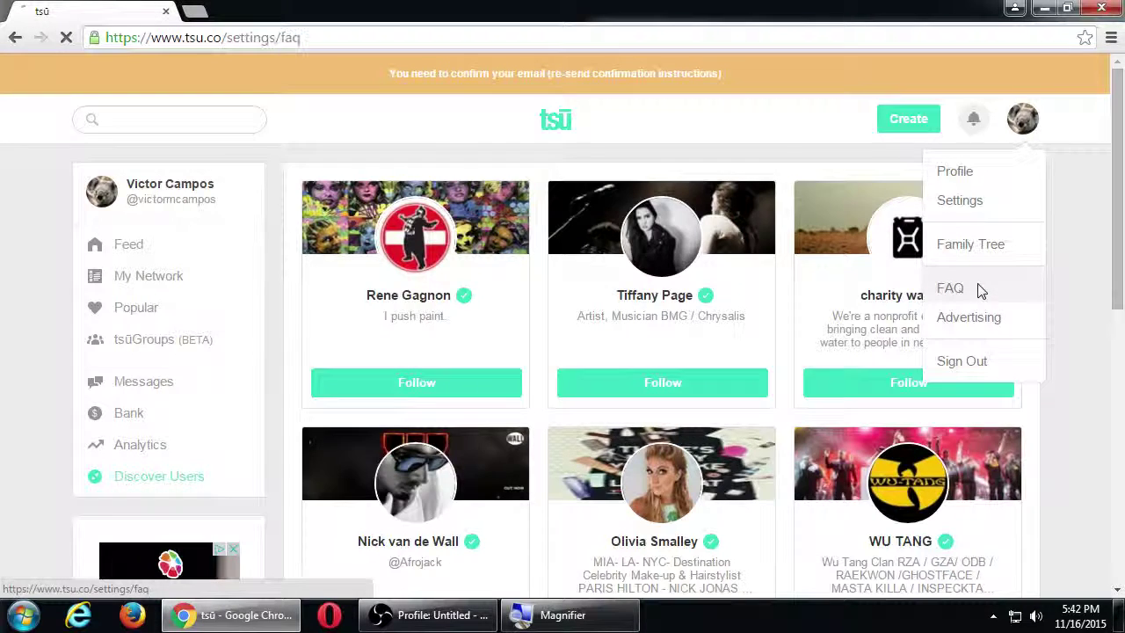
key("ctrl+f")
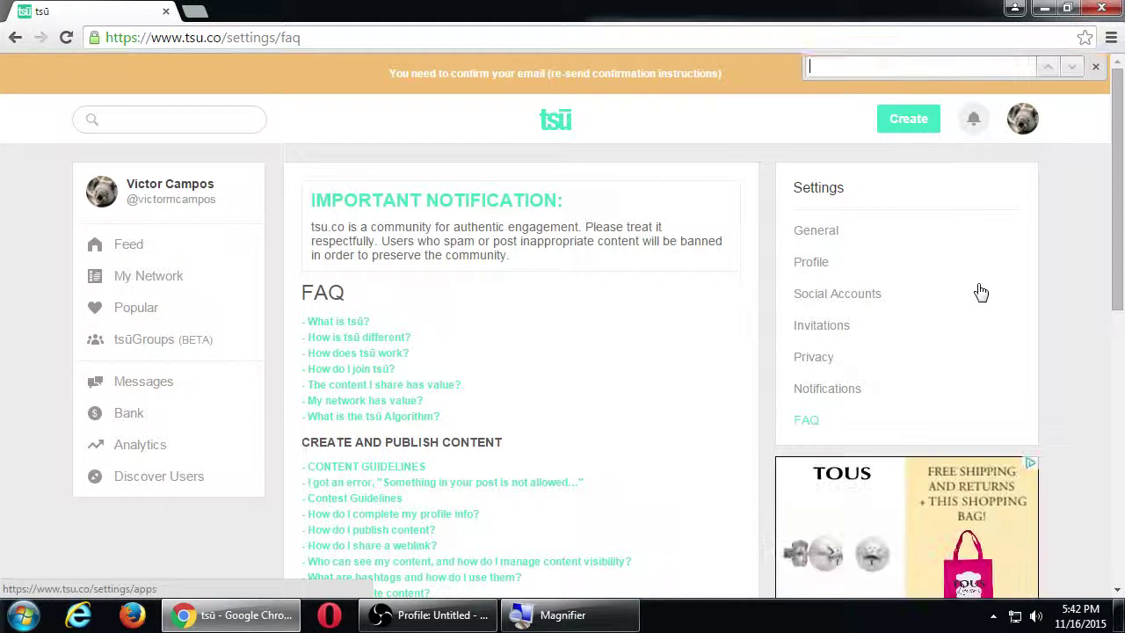
type("follow")
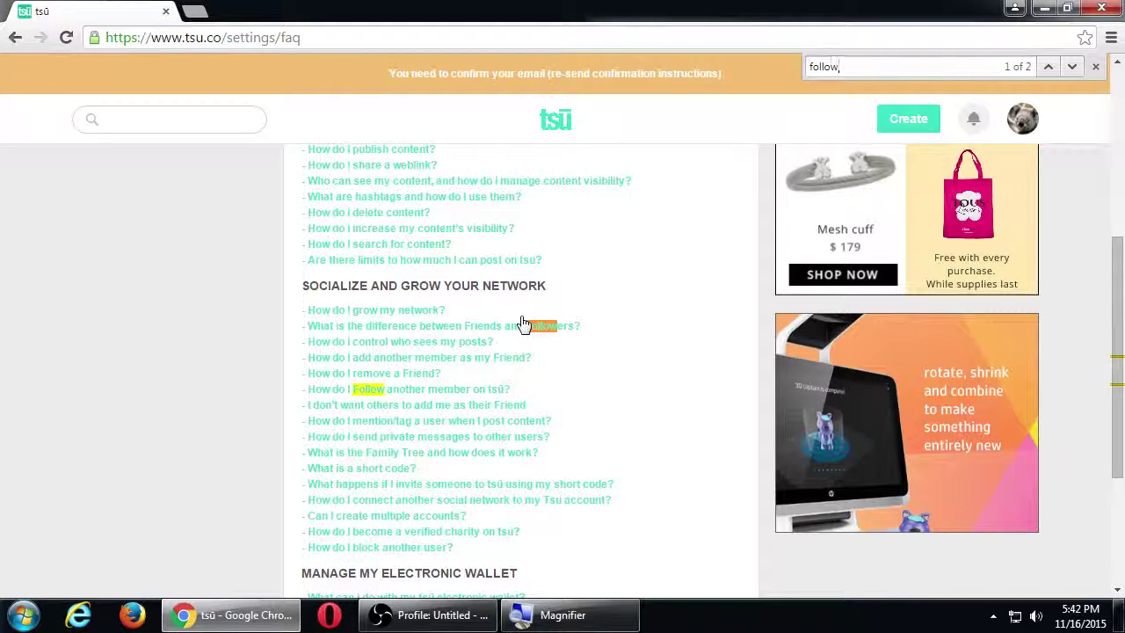
left_click(495, 327)
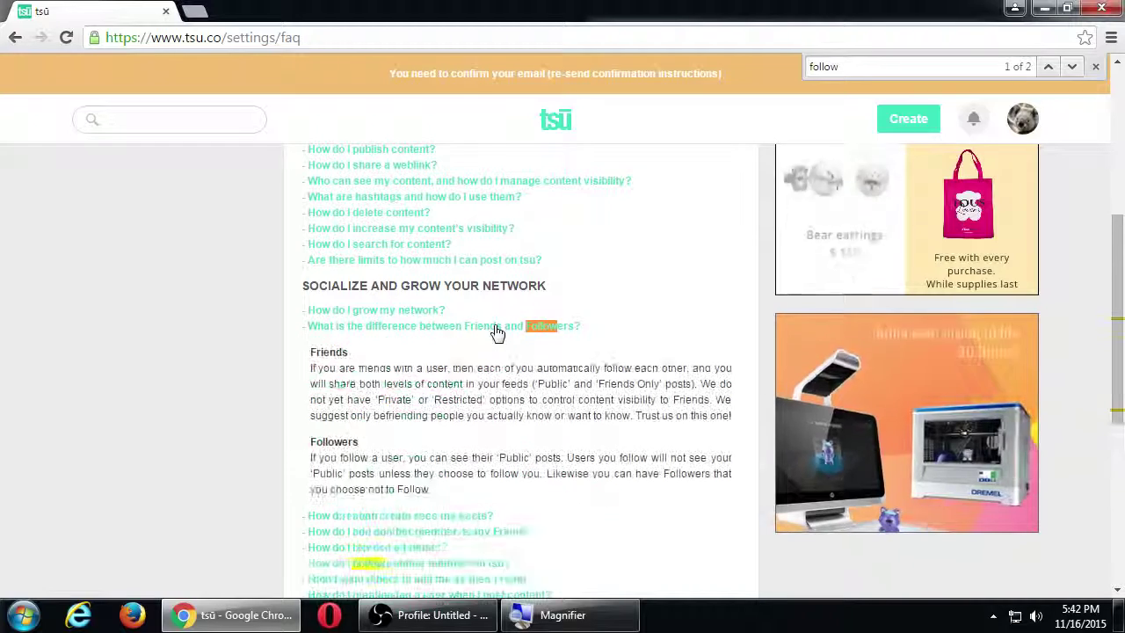